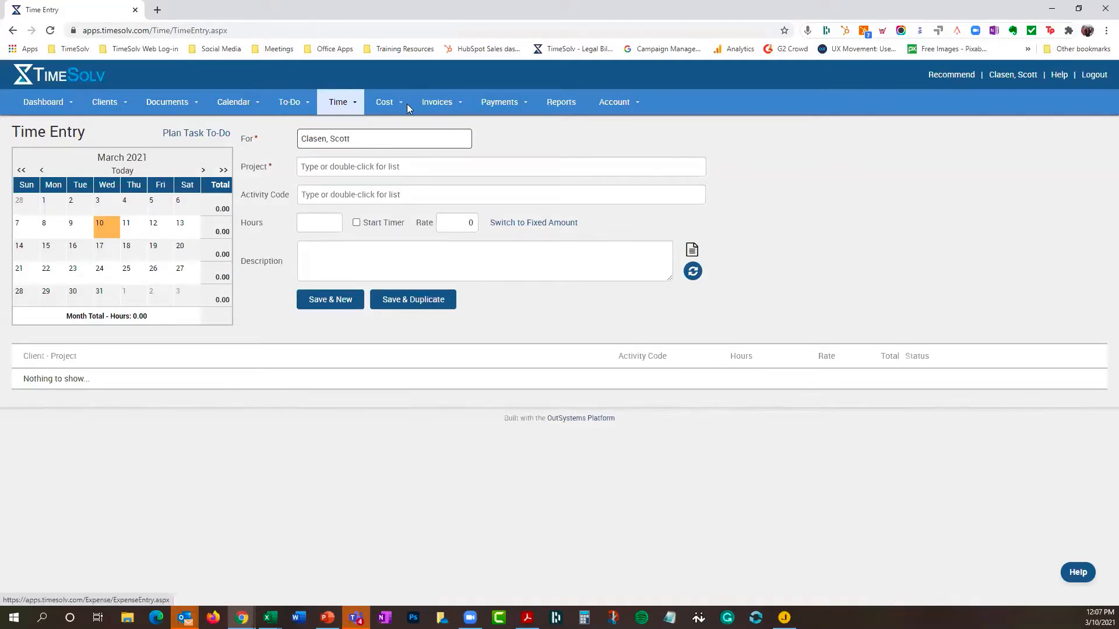
Browse the full Project list on the time entry form without choosing a project
left_click(334, 167)
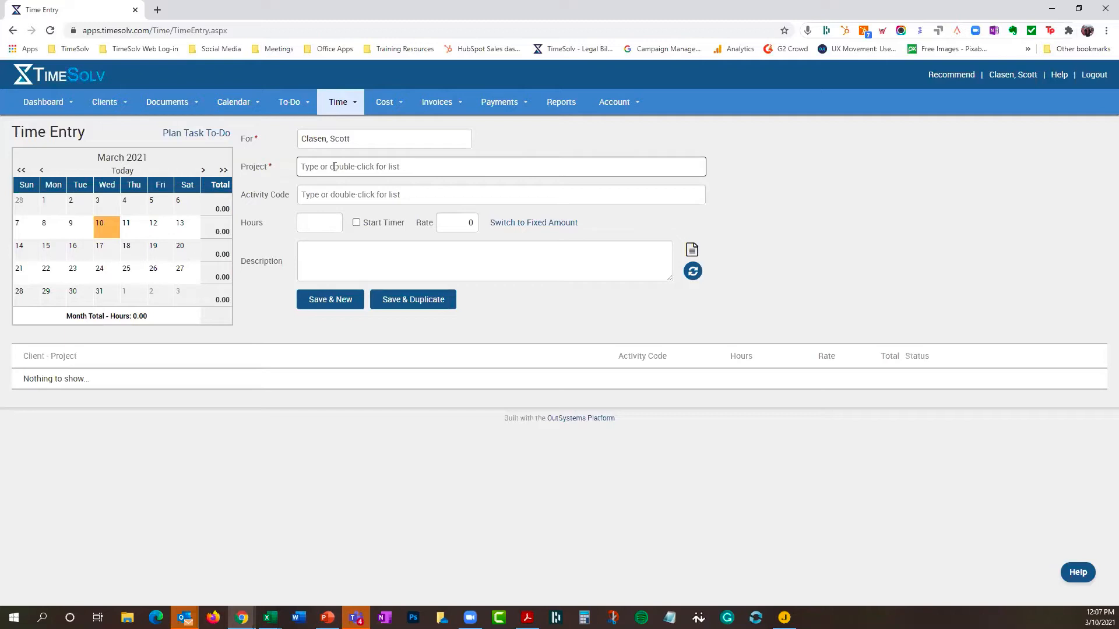
double_click(335, 167)
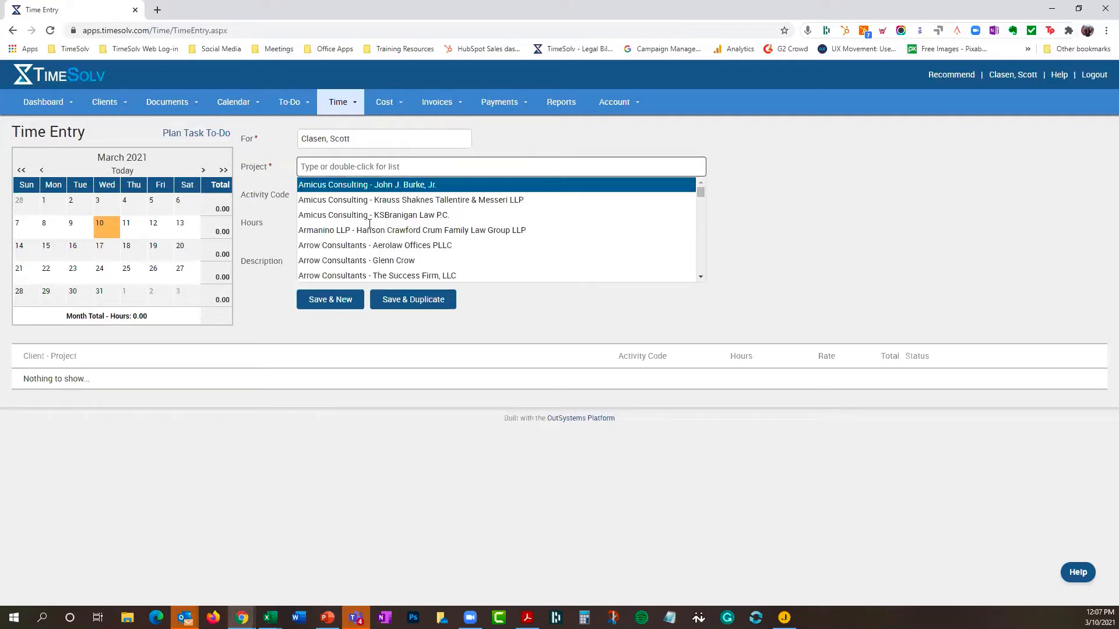
scroll(369, 227, "down", 3)
scroll(369, 227, "down", 15)
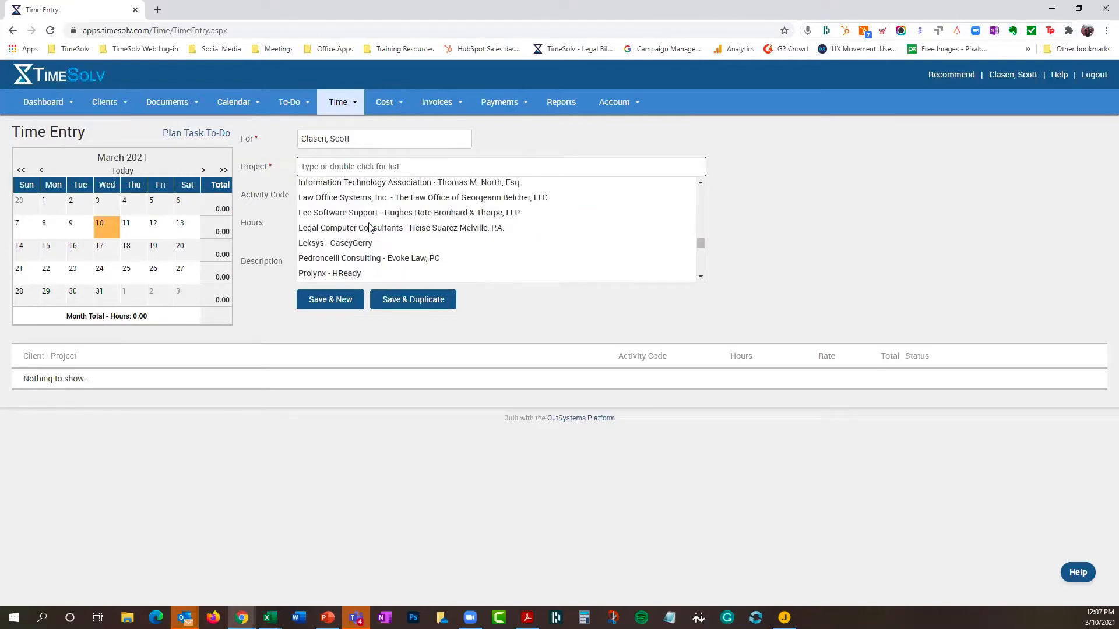
scroll(375, 236, "down", 2)
scroll(376, 236, "up", 10)
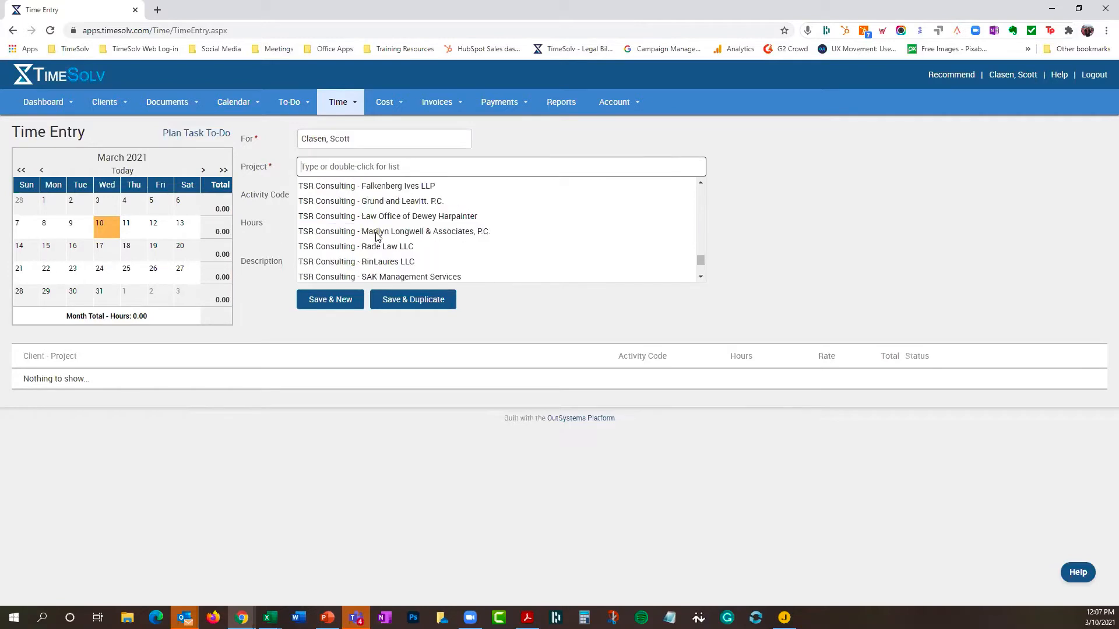
scroll(376, 236, "up", 5)
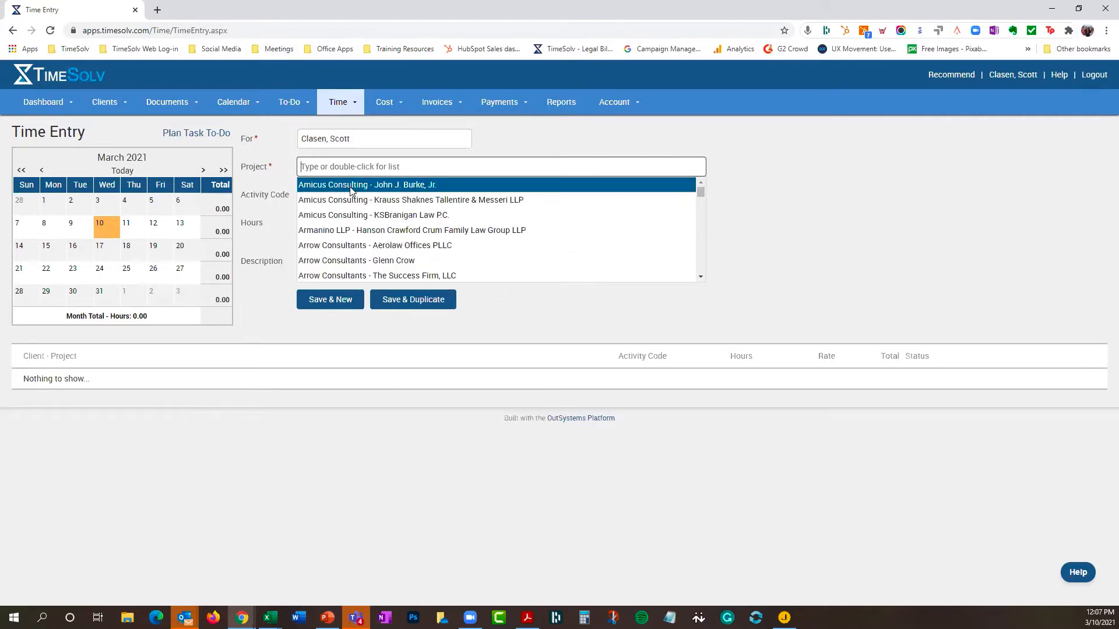
scroll(503, 235, "down", 1)
scroll(503, 235, "down", 15)
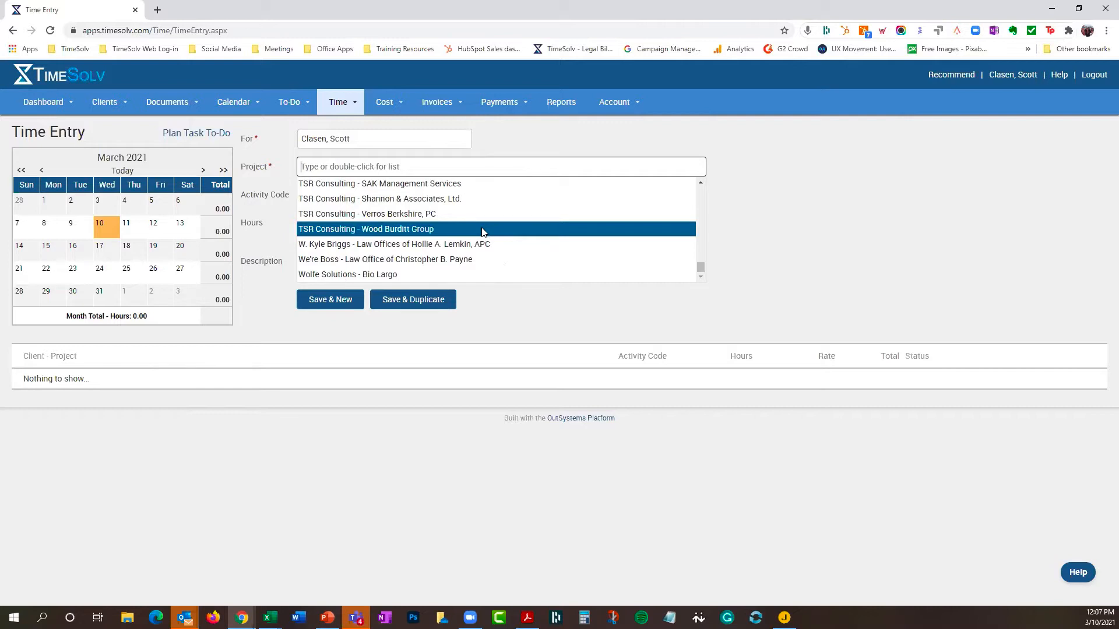
scroll(482, 232, "up", 12)
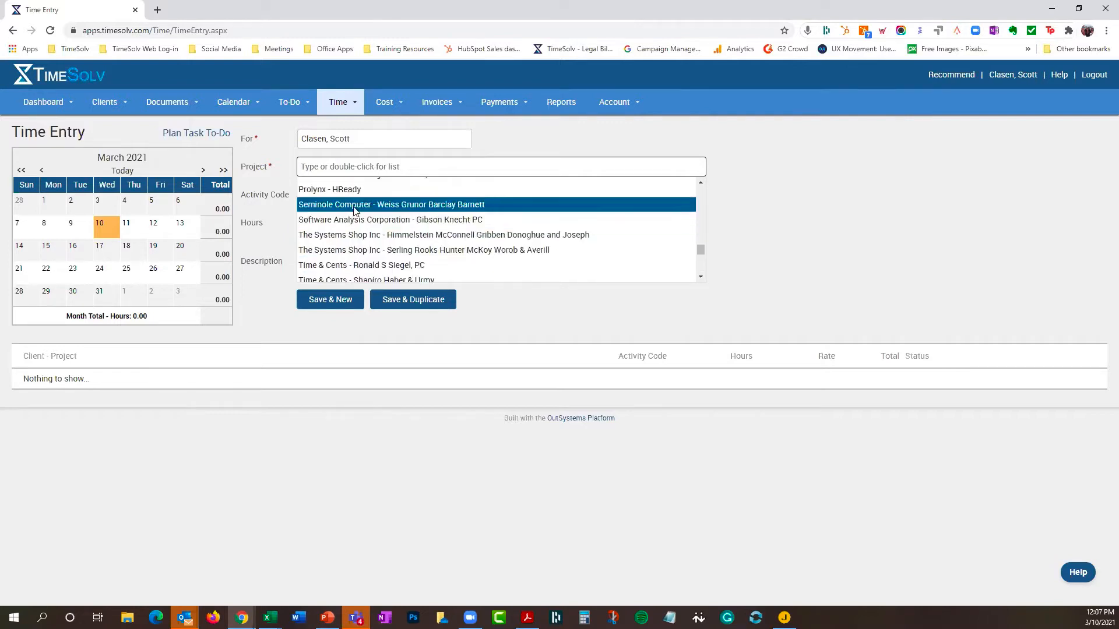
scroll(354, 204, "up", 10)
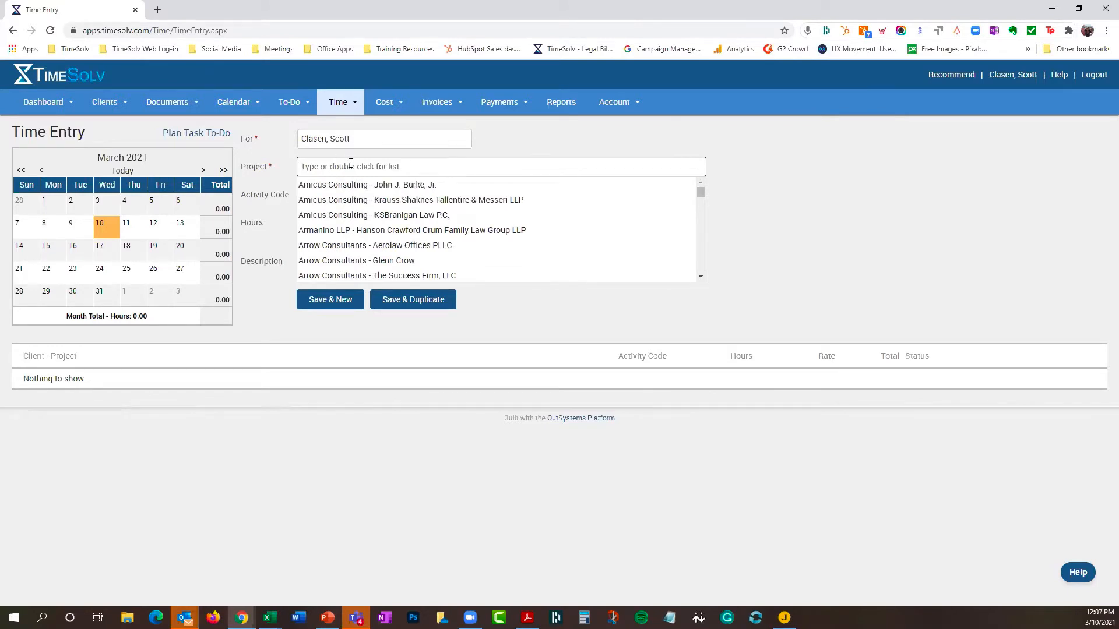
left_click(537, 135)
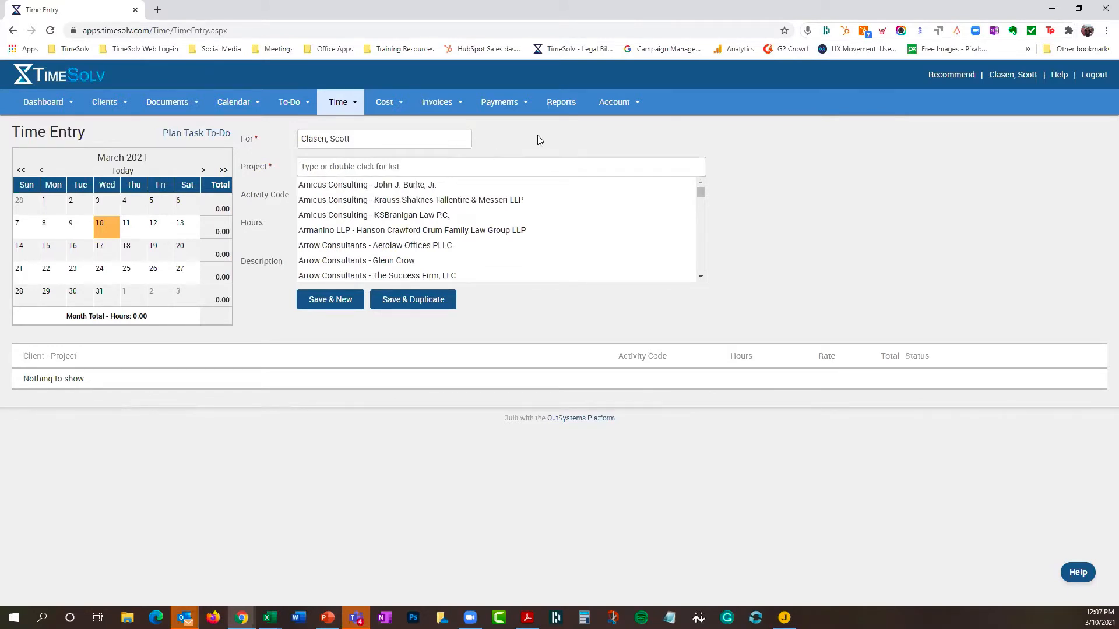
Search 'ar' in the Project field, then delete it and close the suggestions
left_click(349, 167)
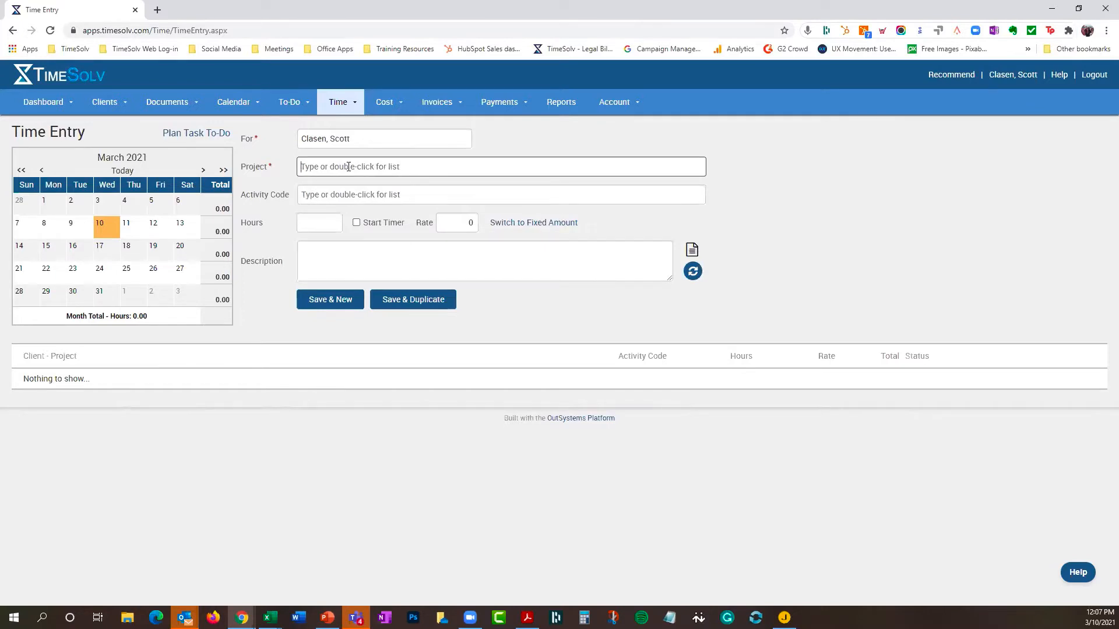
type("ar")
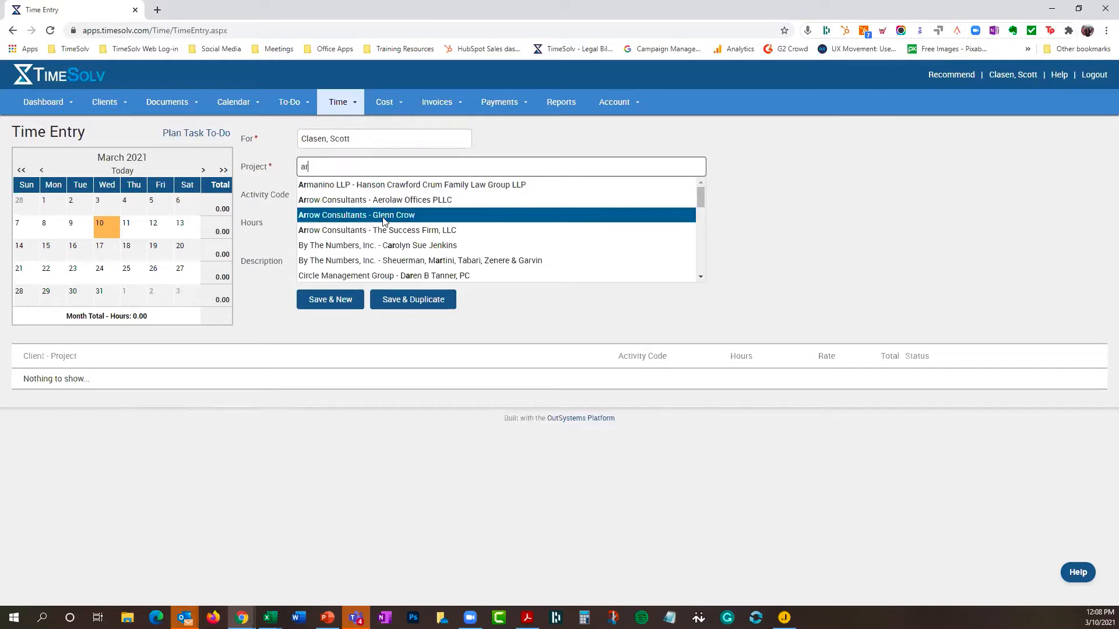
scroll(382, 232, "down", 4)
scroll(382, 232, "down", 6)
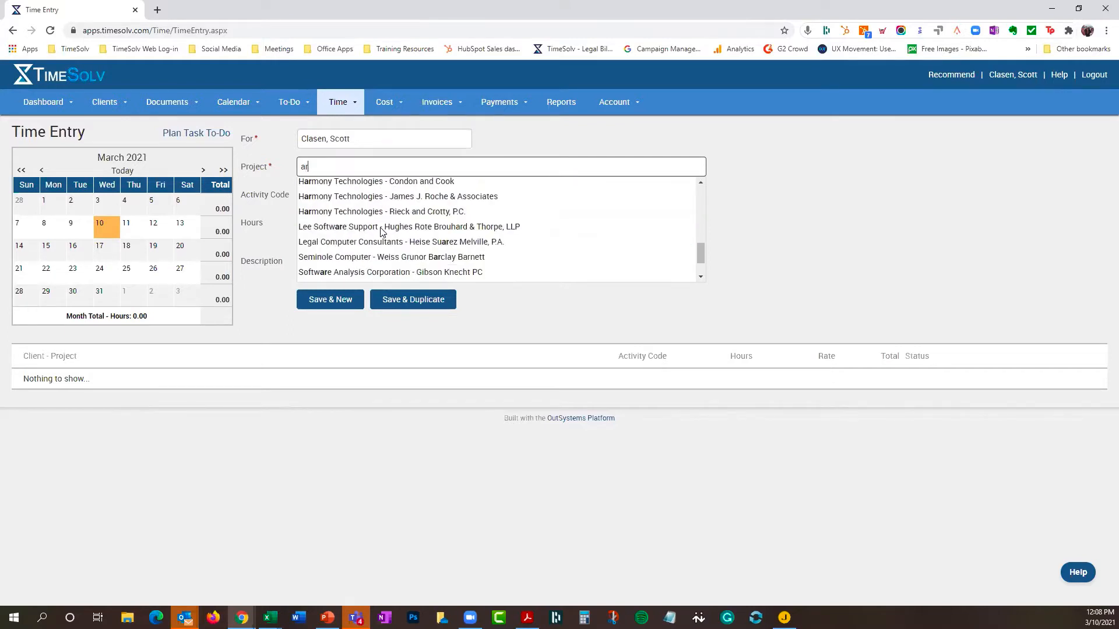
scroll(382, 232, "up", 10)
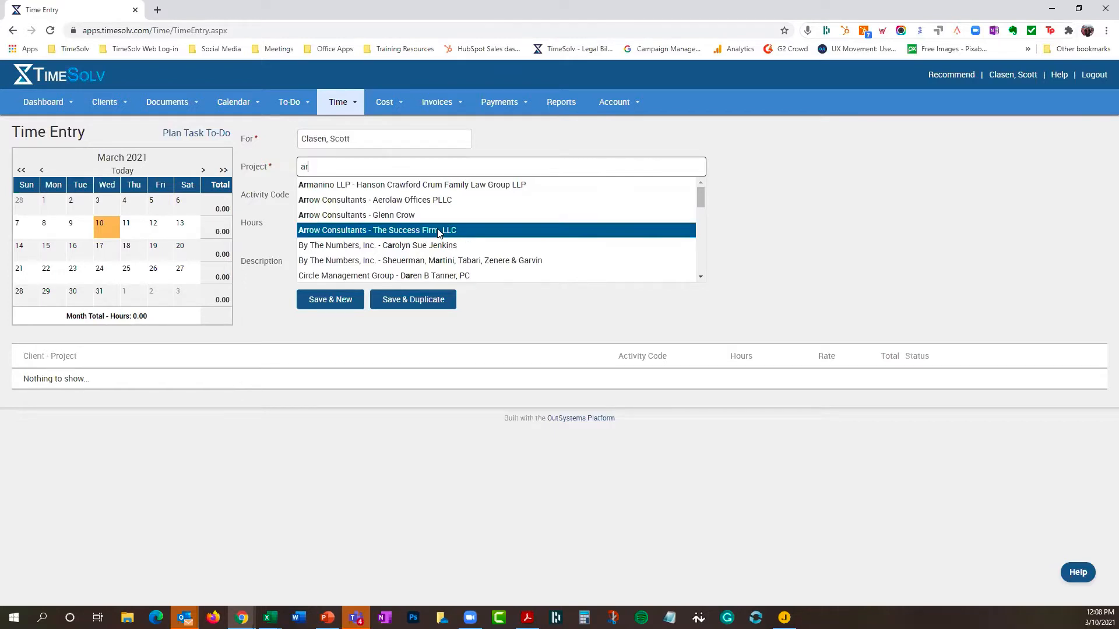
left_click_drag(324, 166, 295, 169)
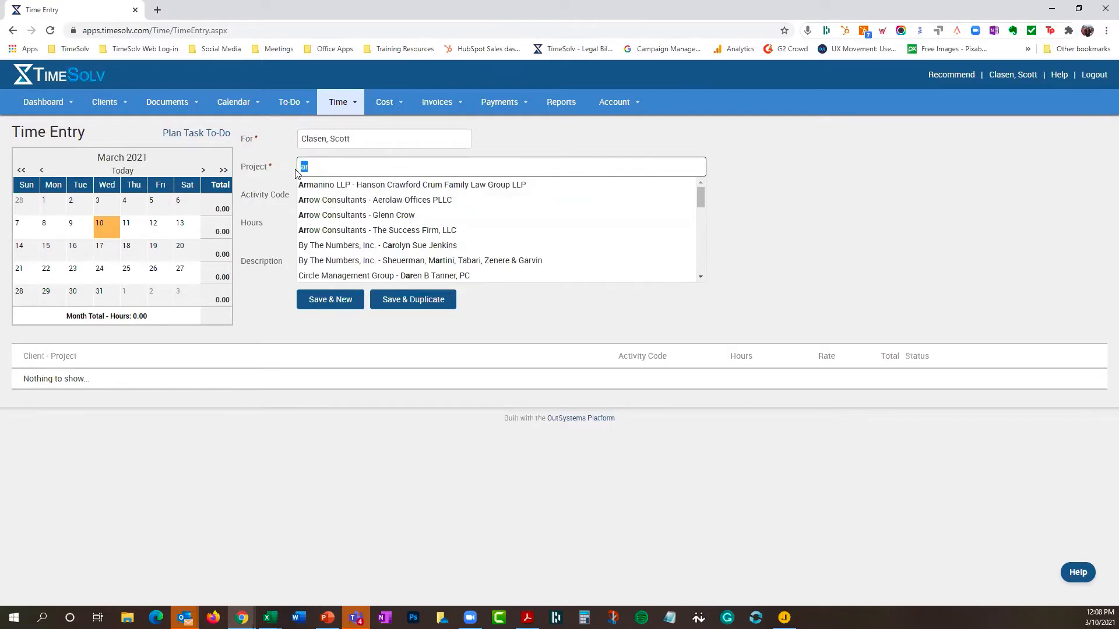
key("BackSpace")
left_click(834, 167)
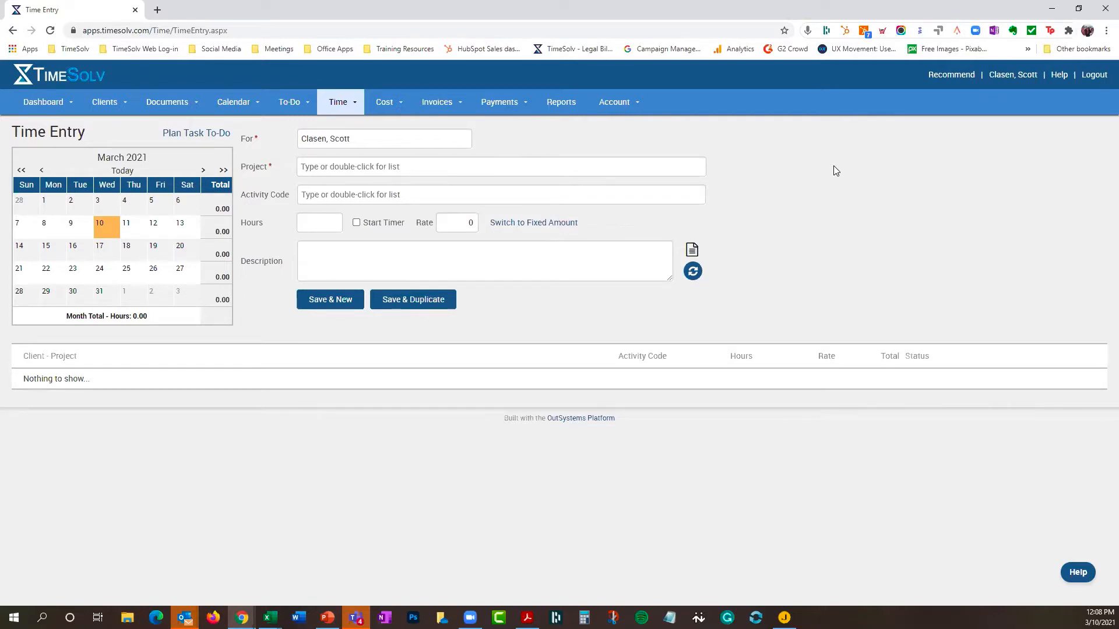
Reopen the Project list and close it again, leaving the project blank
double_click(364, 169)
scroll(427, 250, "down", 10)
scroll(427, 249, "down", 20)
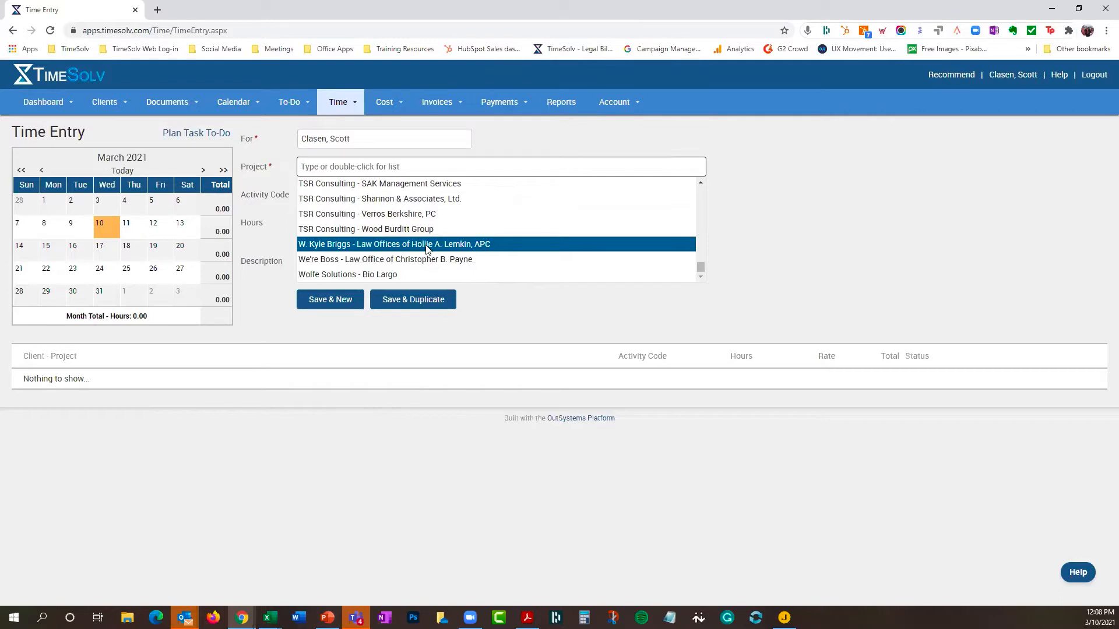
left_click(792, 152)
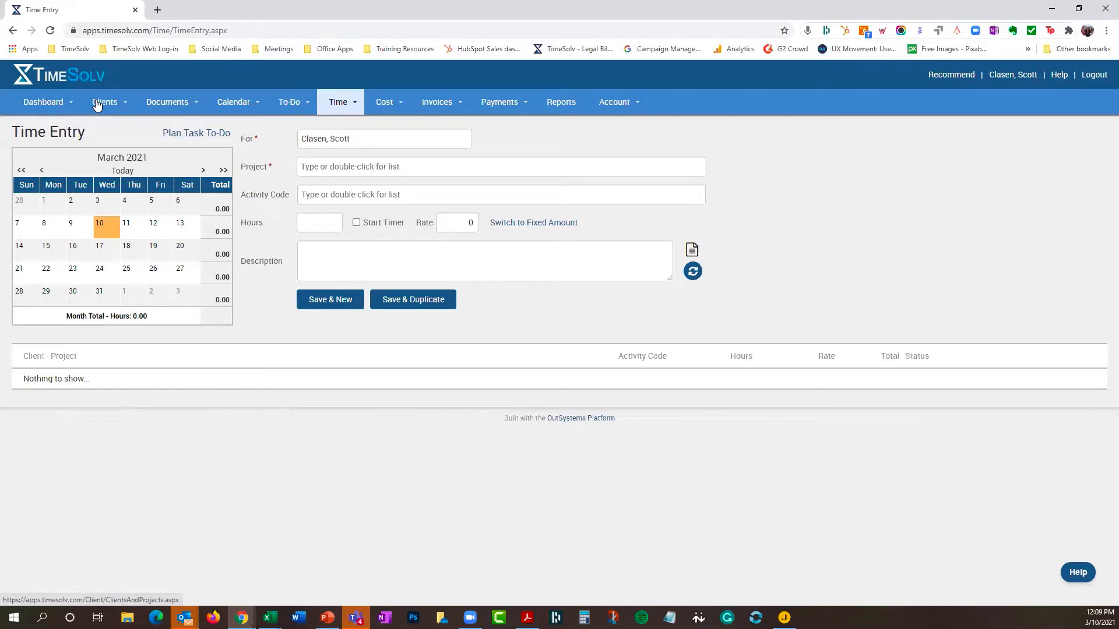
mouse_move(97, 103)
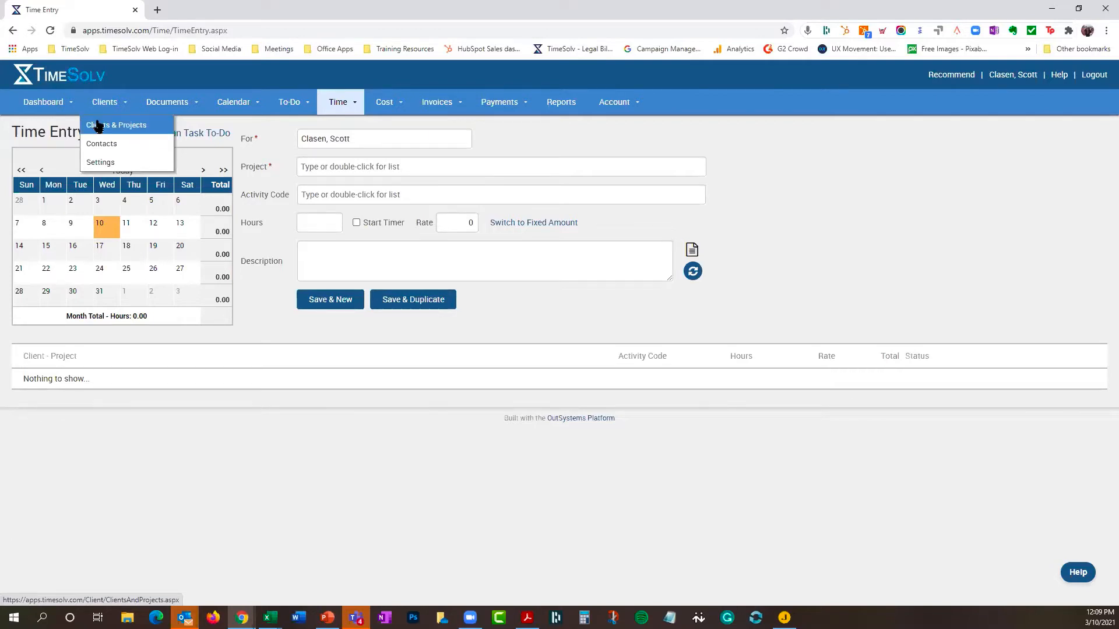
Go to Clients & Projects and review the list with the status filter kept on Active
left_click(107, 131)
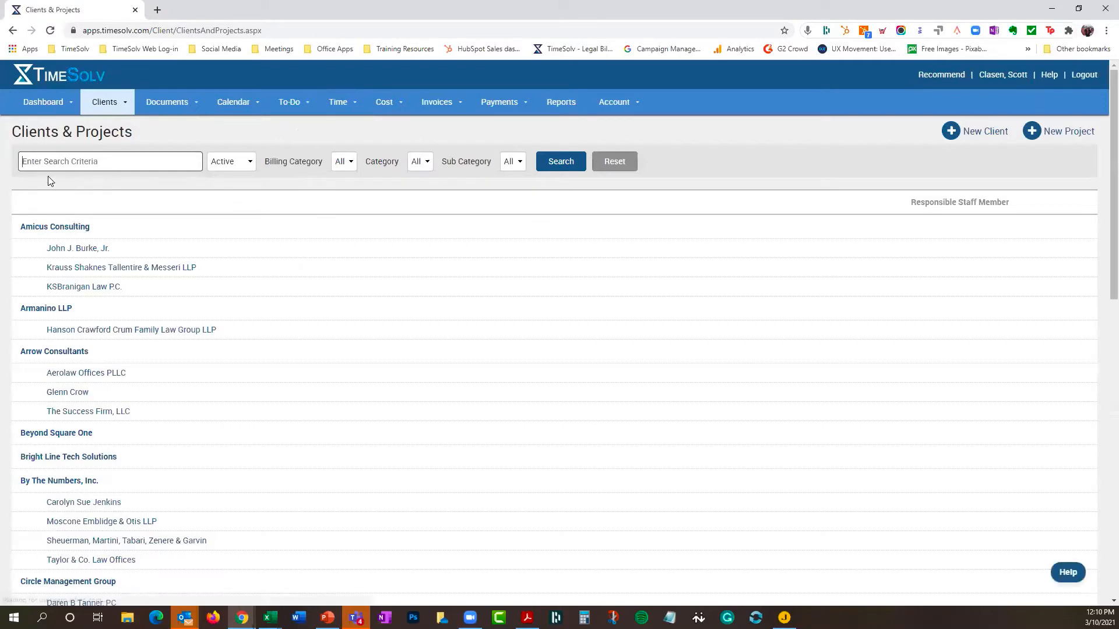
scroll(78, 280, "down", 2)
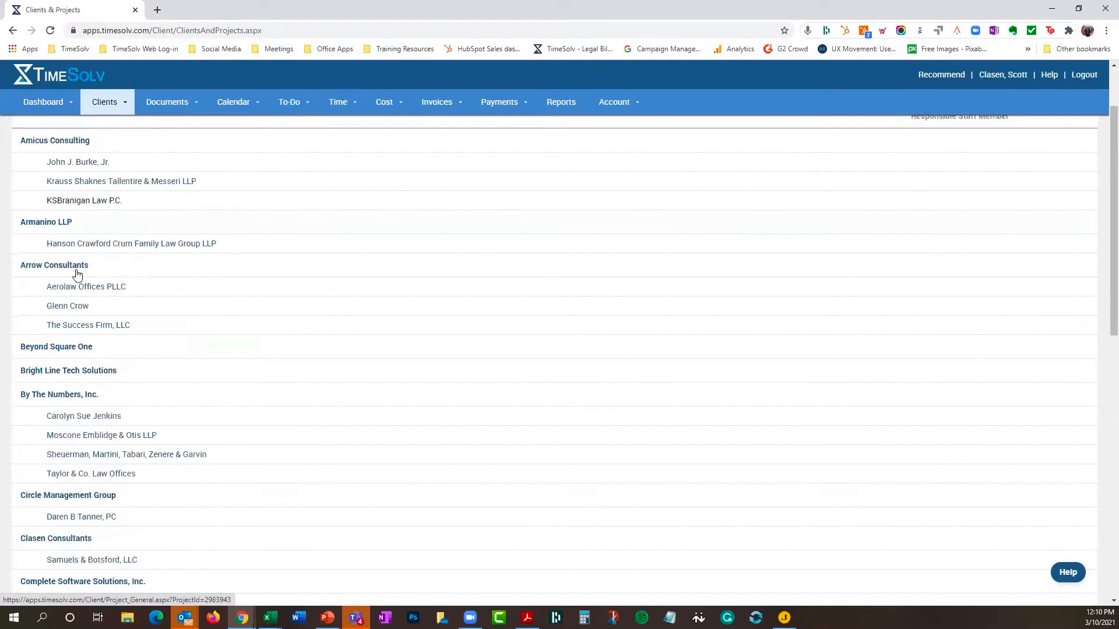
scroll(78, 270, "up", 2)
left_click(237, 167)
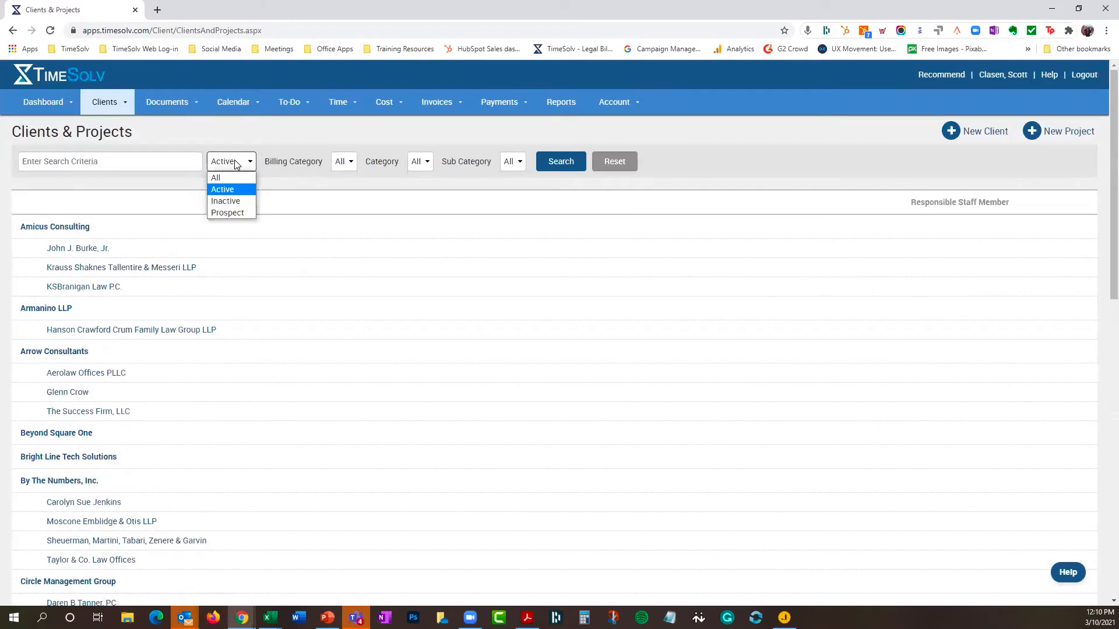
left_click(239, 131)
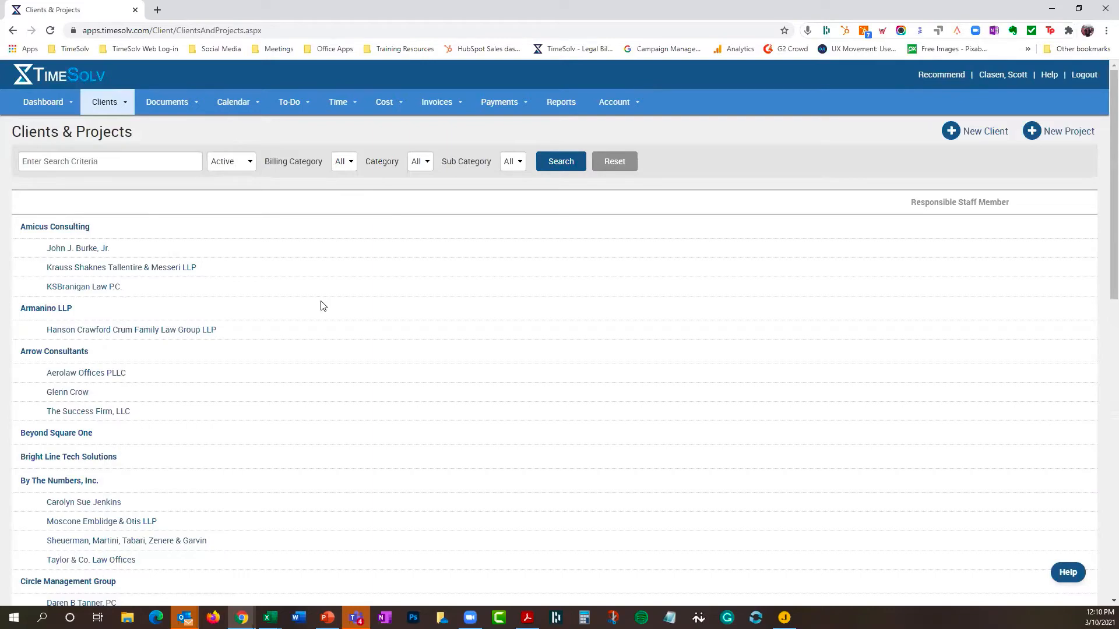
scroll(323, 306, "down", 13)
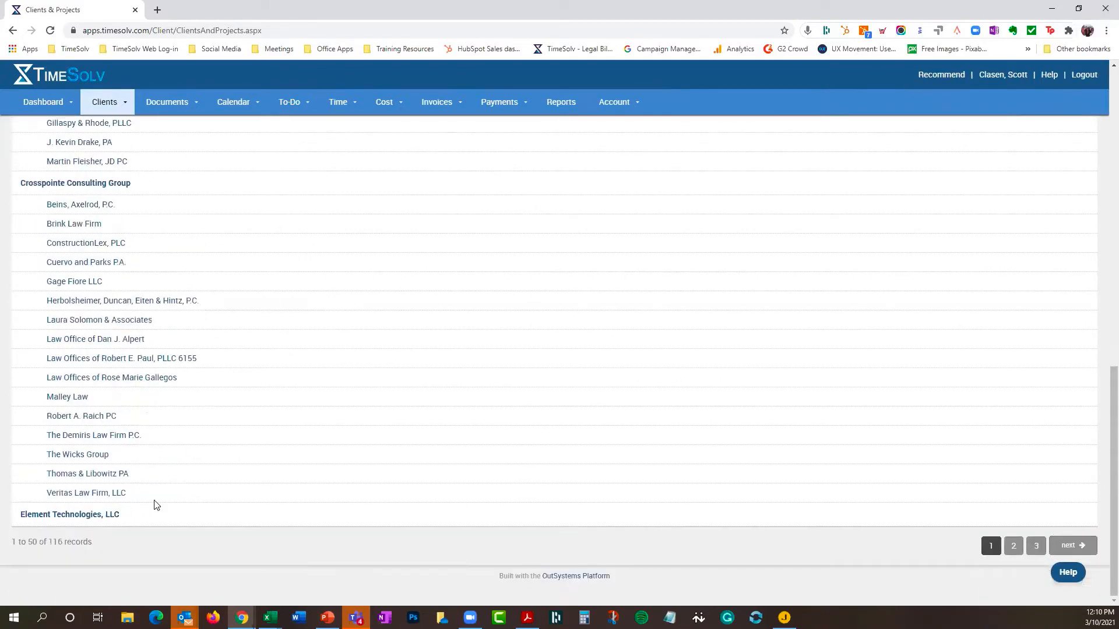
scroll(403, 380, "up", 13)
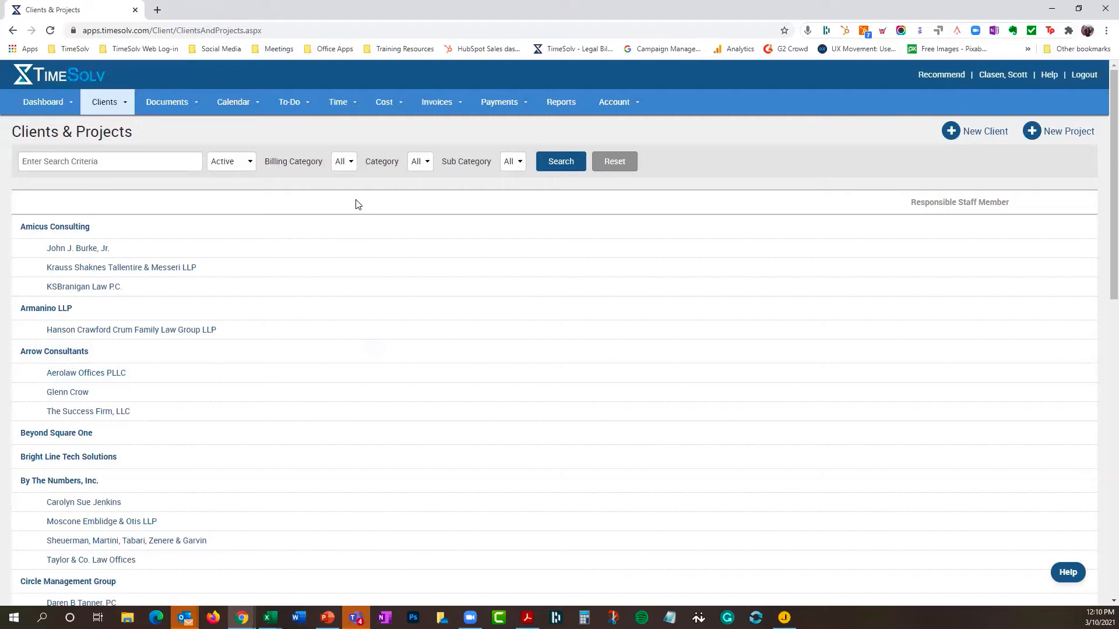
Open Amicus Consulting's details, leave its status Active, and go back to the client list
left_click(49, 228)
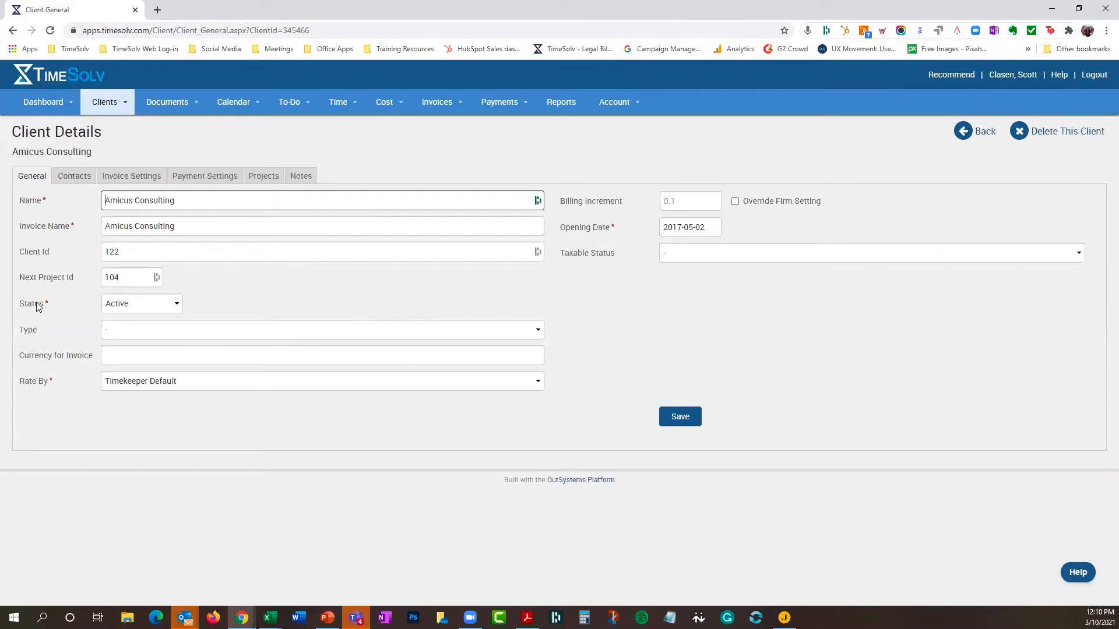
left_click(130, 306)
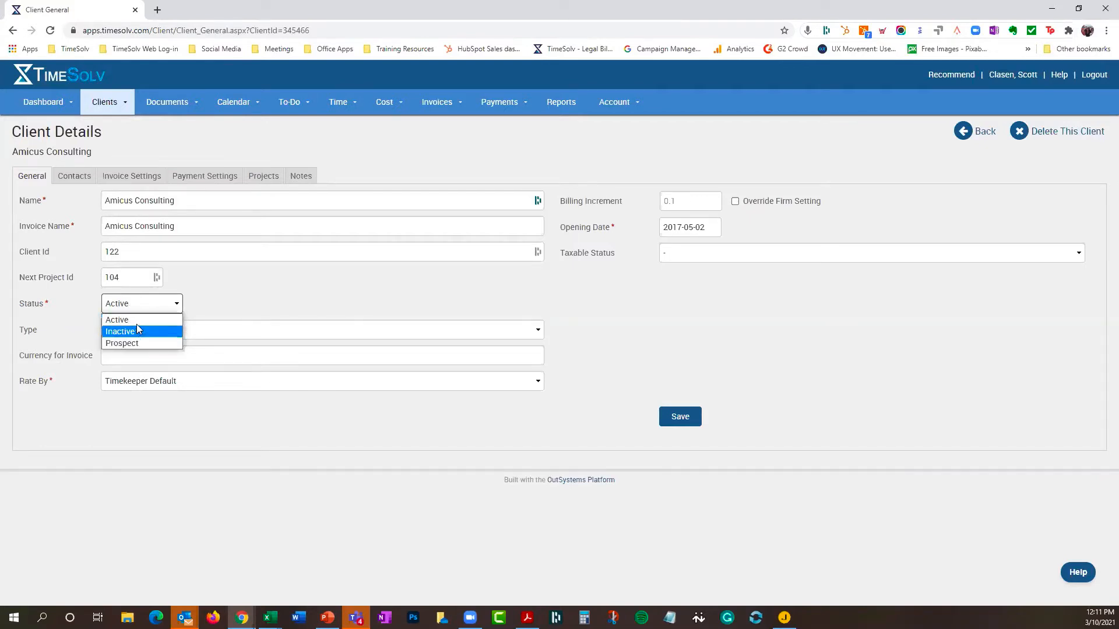
left_click(145, 324)
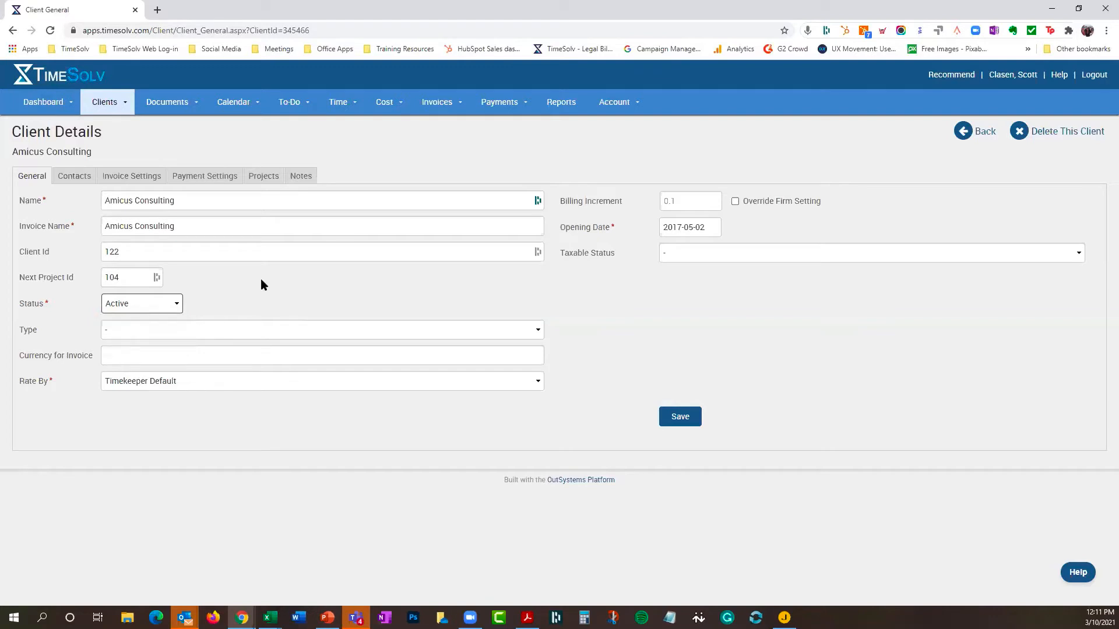
left_click(169, 303)
left_click(226, 293)
left_click(982, 140)
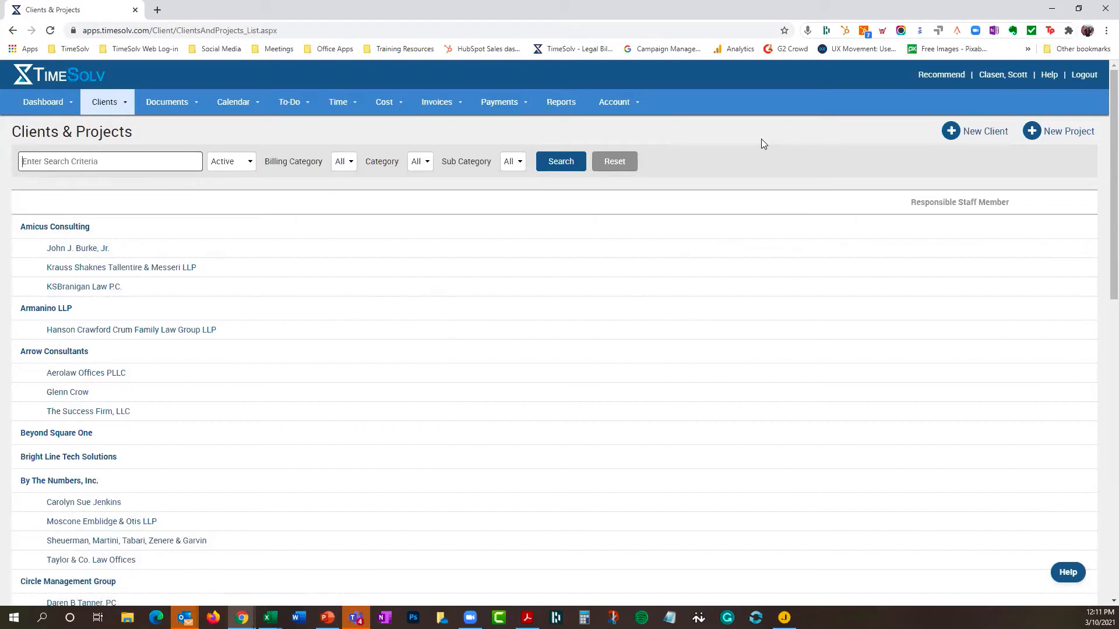
Export Client records via Account > Import/Export > Export Excel and open Clients.xlsx
left_click(612, 105)
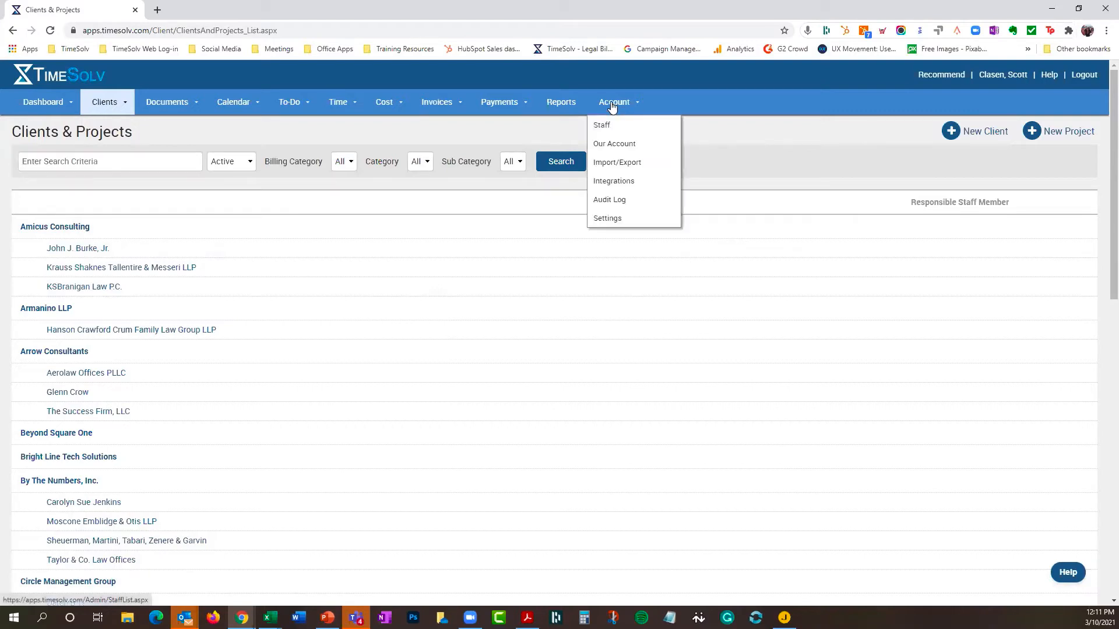
left_click(618, 167)
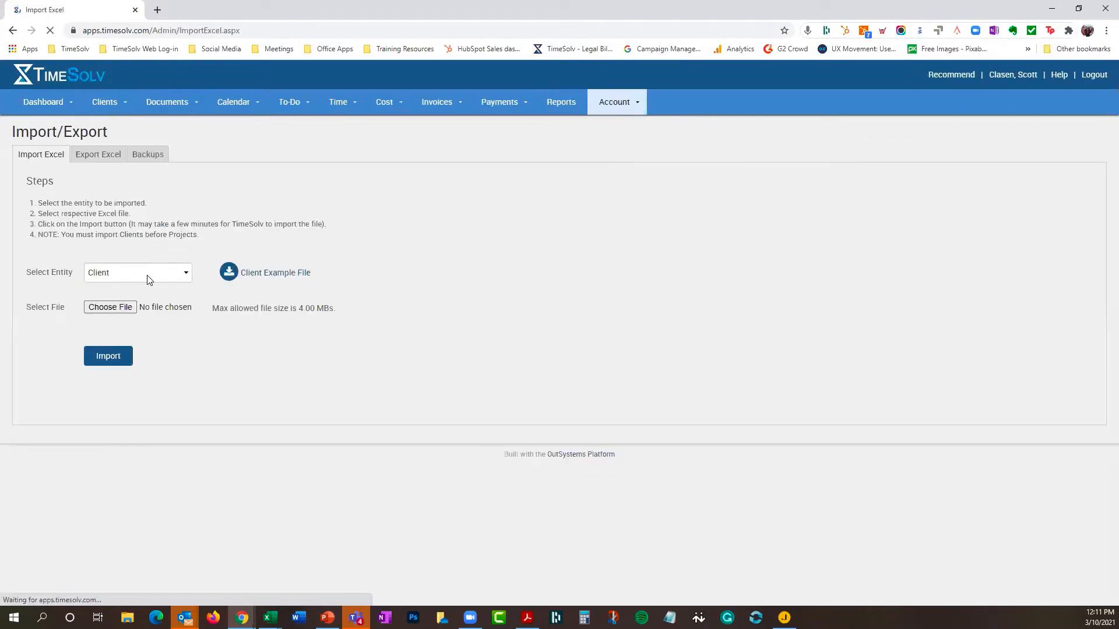
left_click(151, 273)
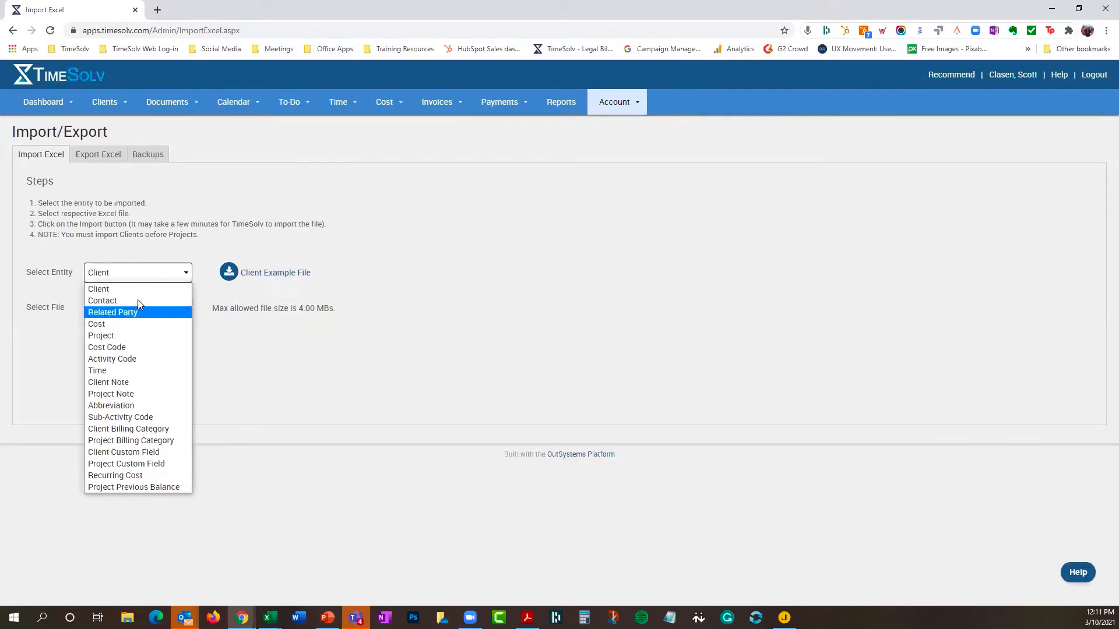
left_click(493, 249)
left_click(103, 157)
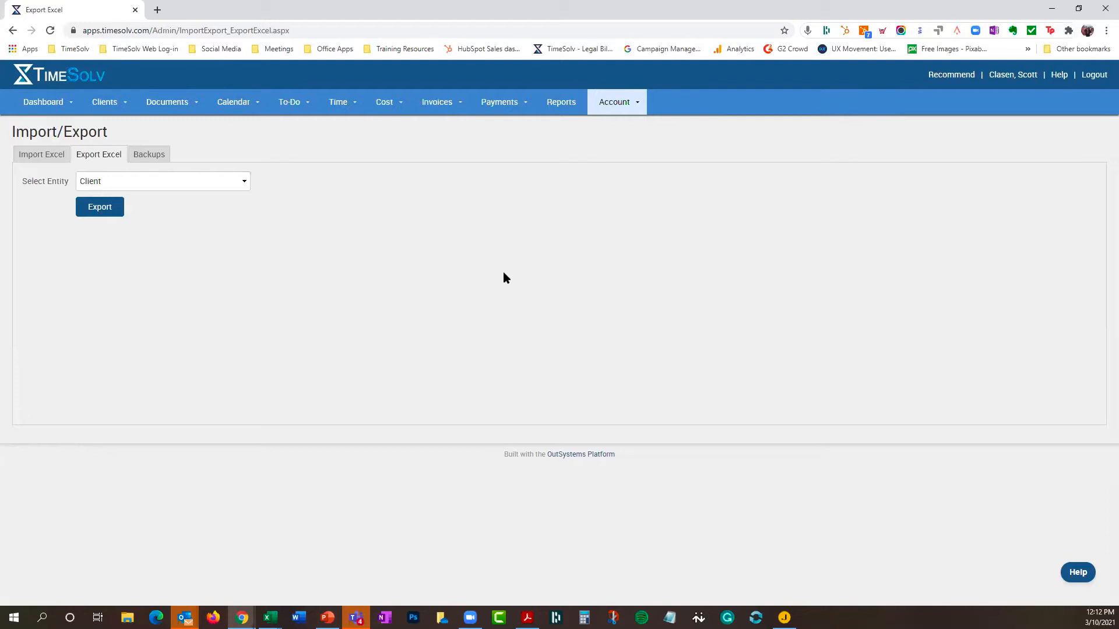
left_click(108, 208)
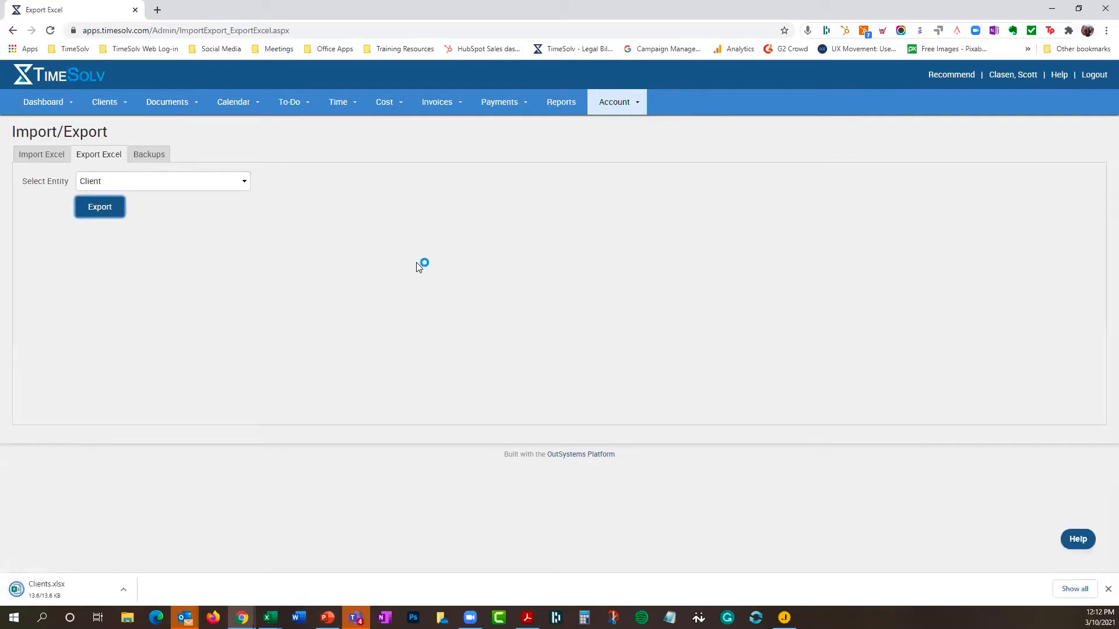
left_click(46, 589)
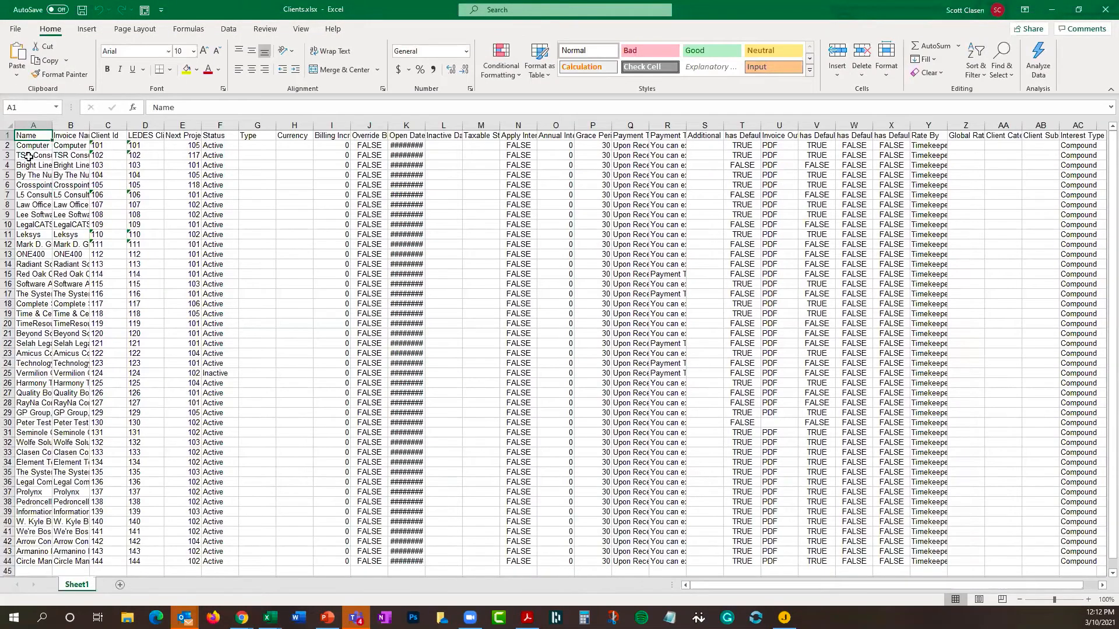
Autofit all columns and fill Inactive down the Status column from F25 to row 44
key("ctrl+a")
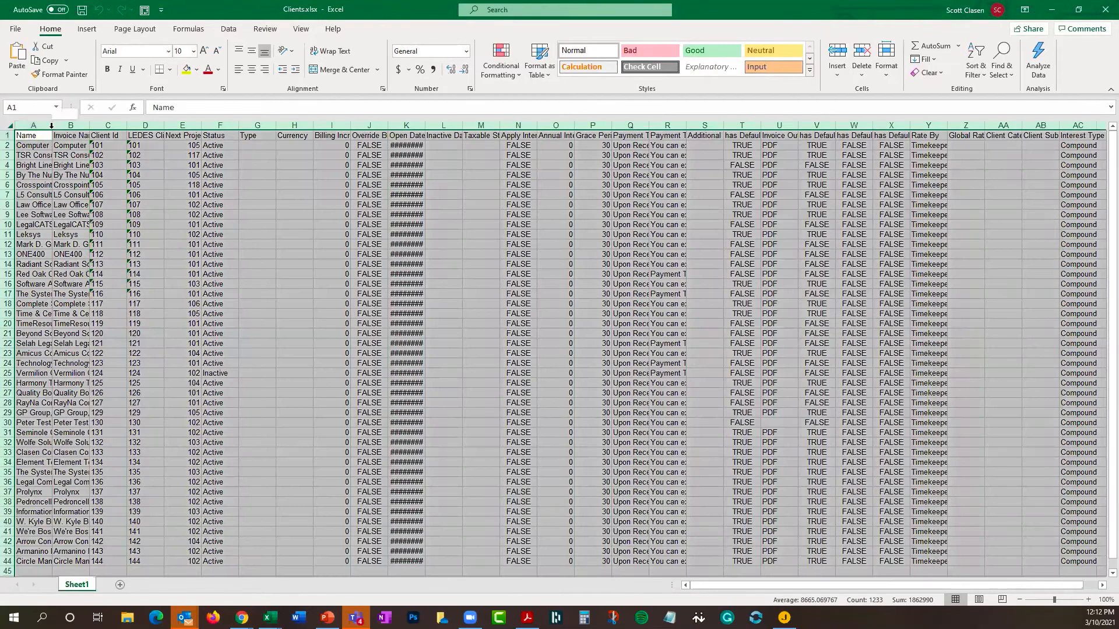
double_click(51, 125)
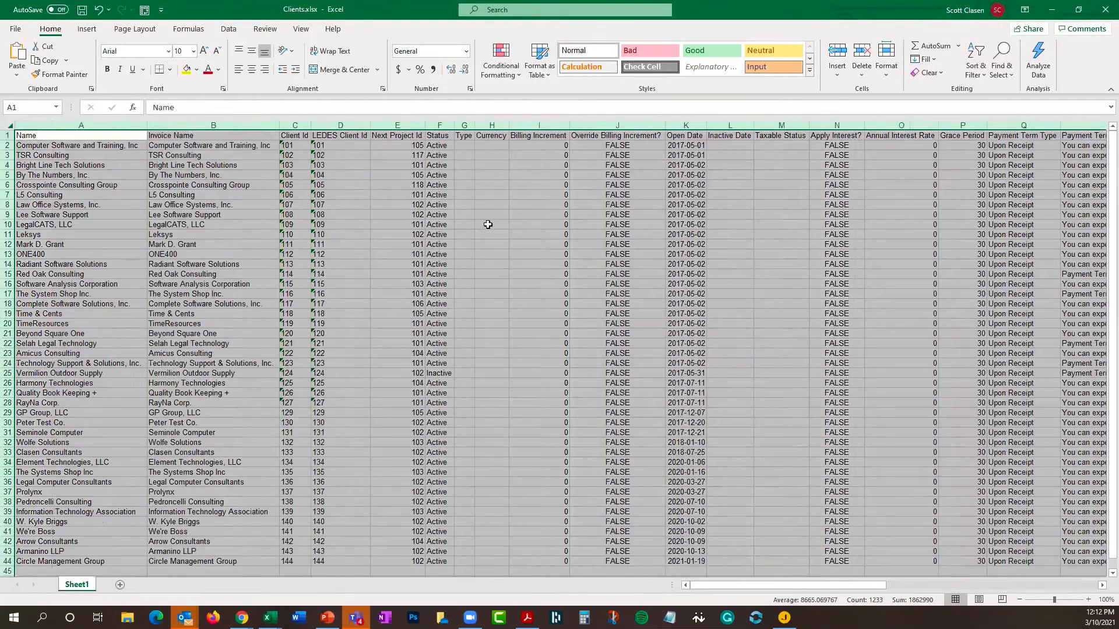
left_click(441, 146)
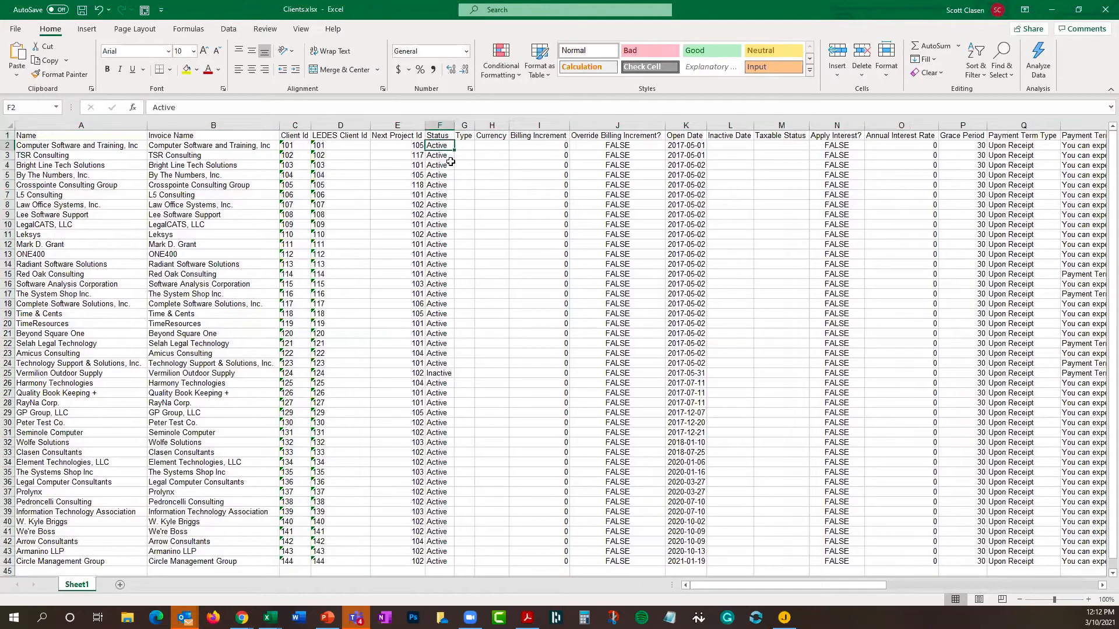
left_click(439, 373)
scroll(490, 264, "down", 3)
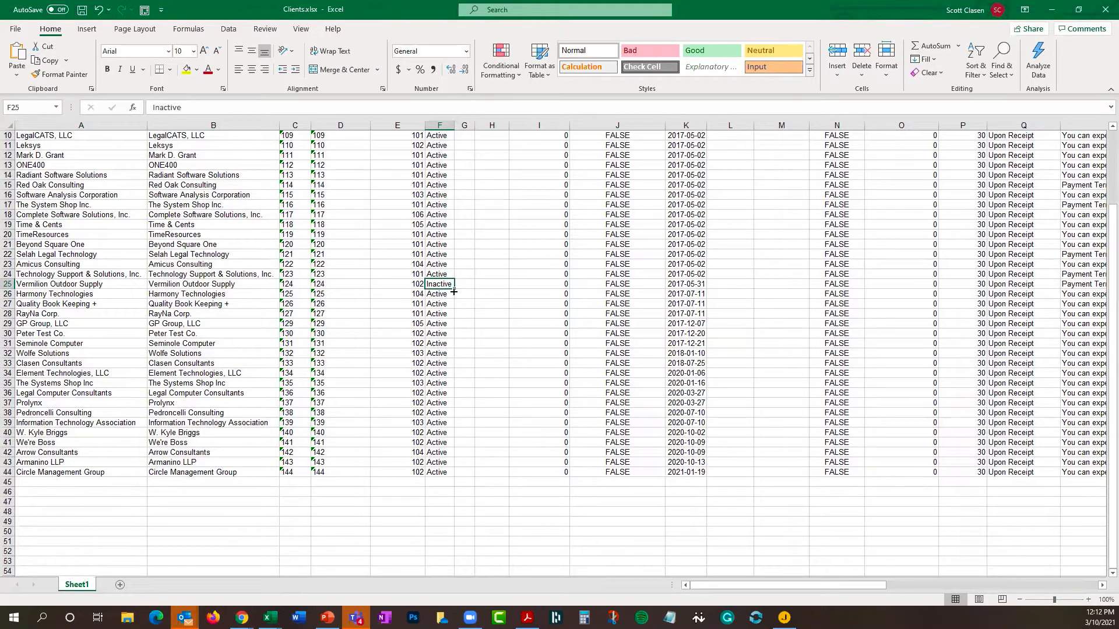
left_click_drag(454, 291, 458, 473)
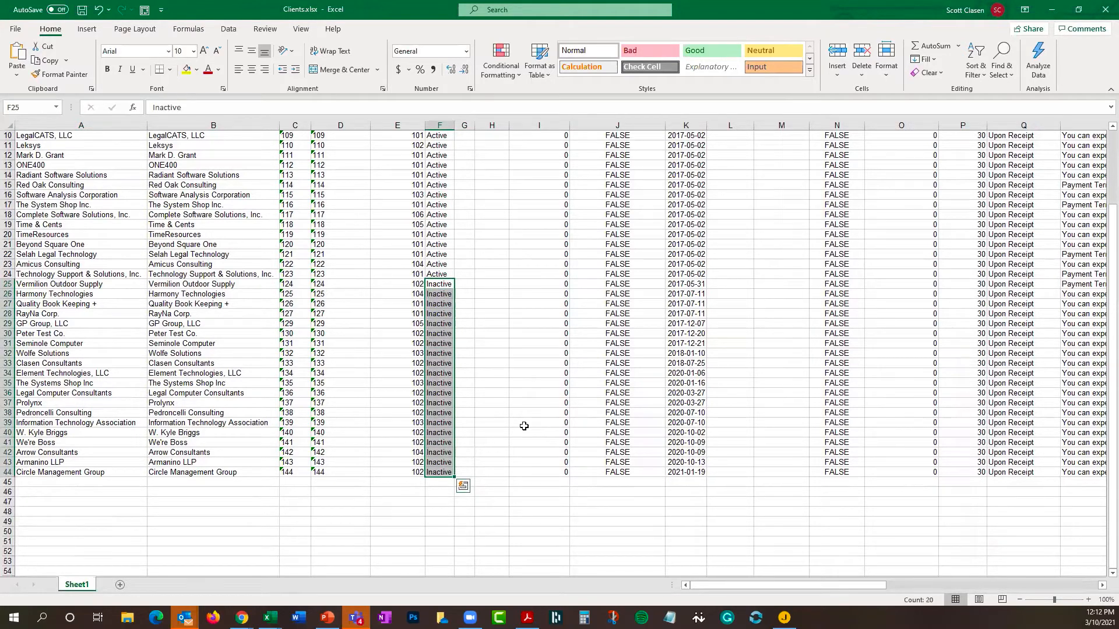
Copy Inactive from F25 into Status cells F9:F14, F5, F7, F18 and F22
left_click(437, 280)
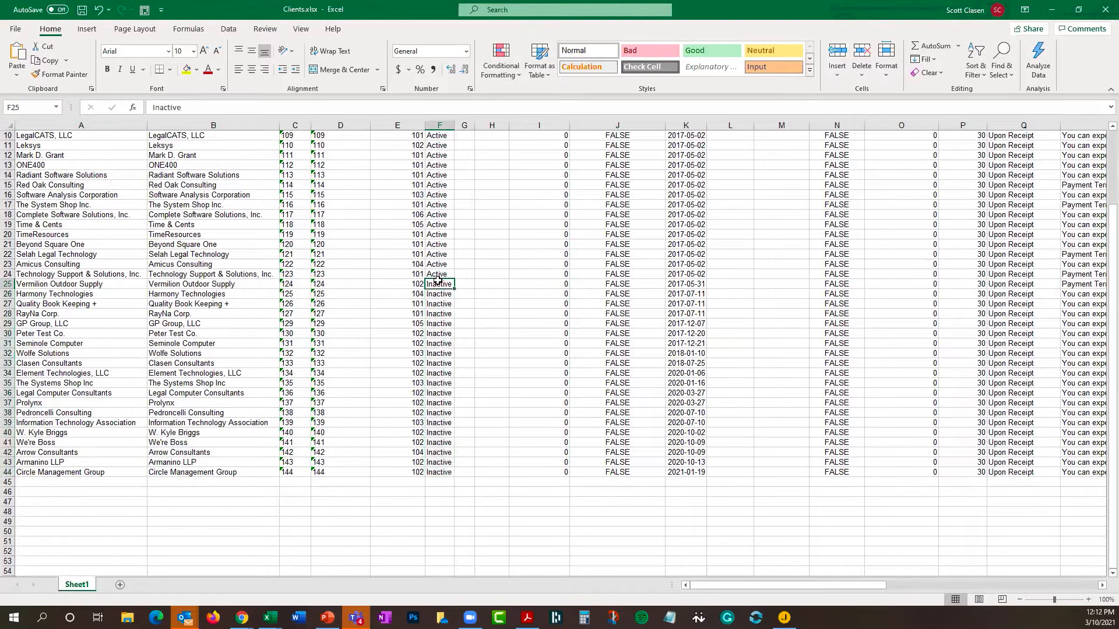
key("ctrl+c")
scroll(446, 244, "up", 3)
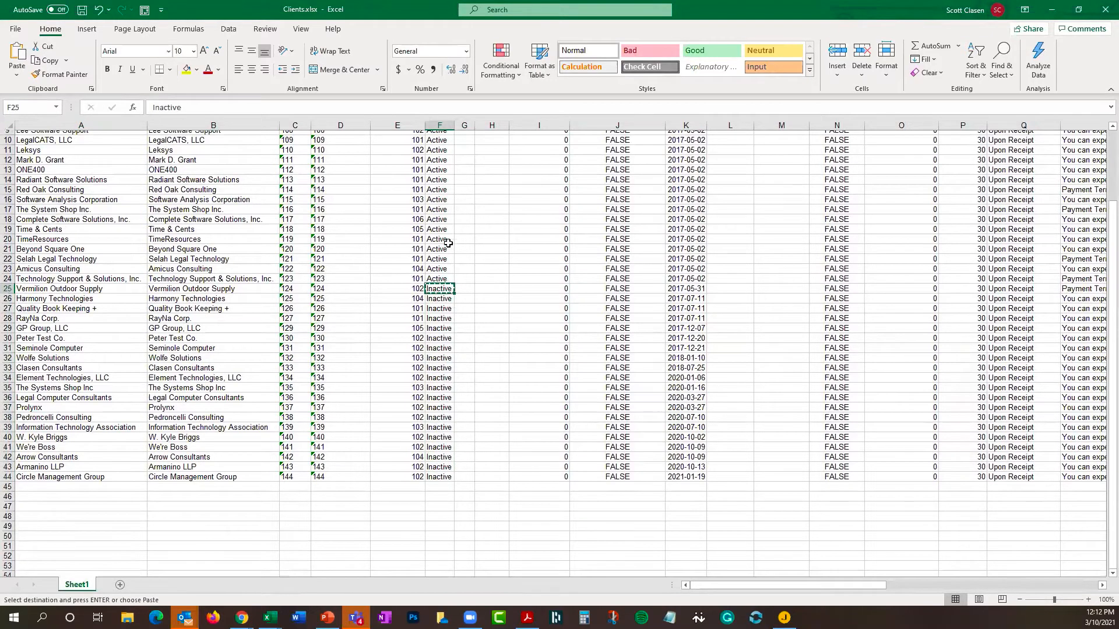
left_click_drag(448, 215, 448, 264)
key("ctrl+v")
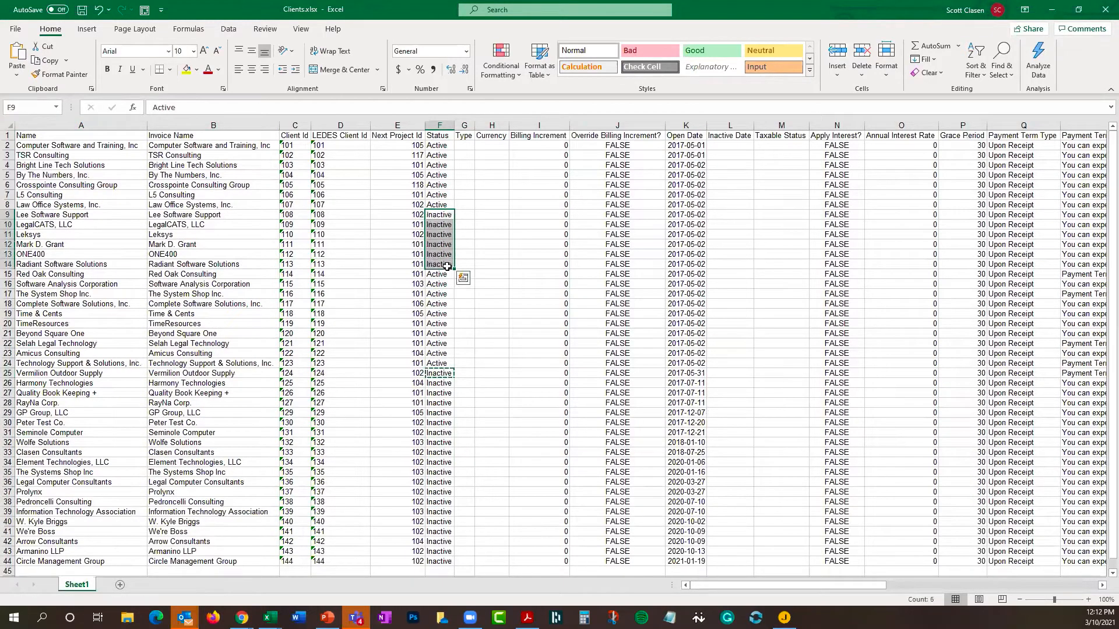
left_click(447, 275)
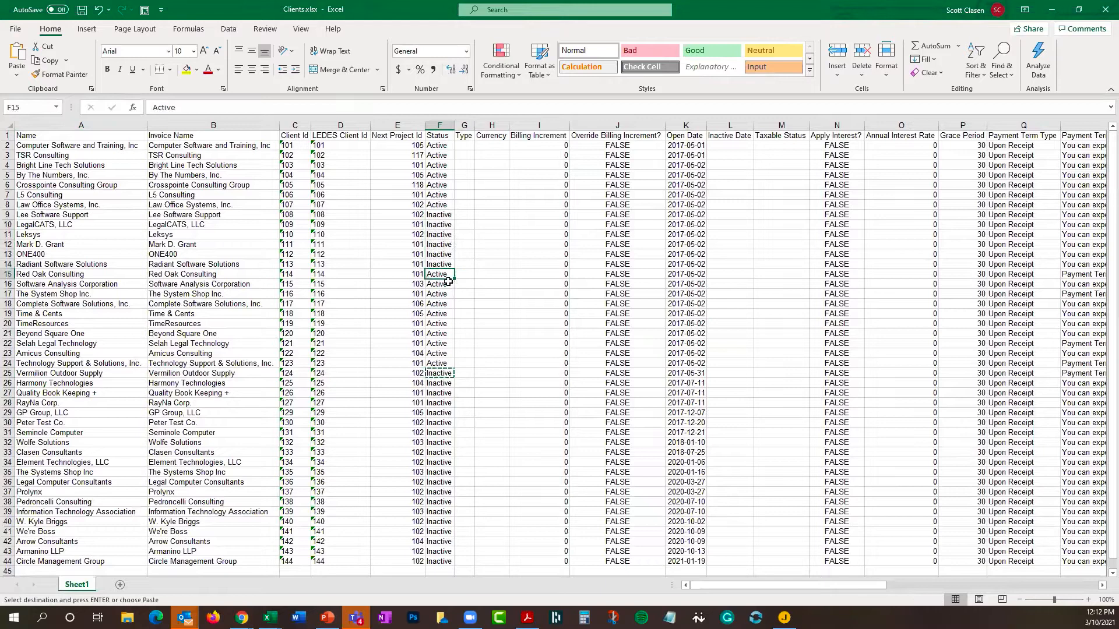
left_click(448, 373)
left_click(444, 175)
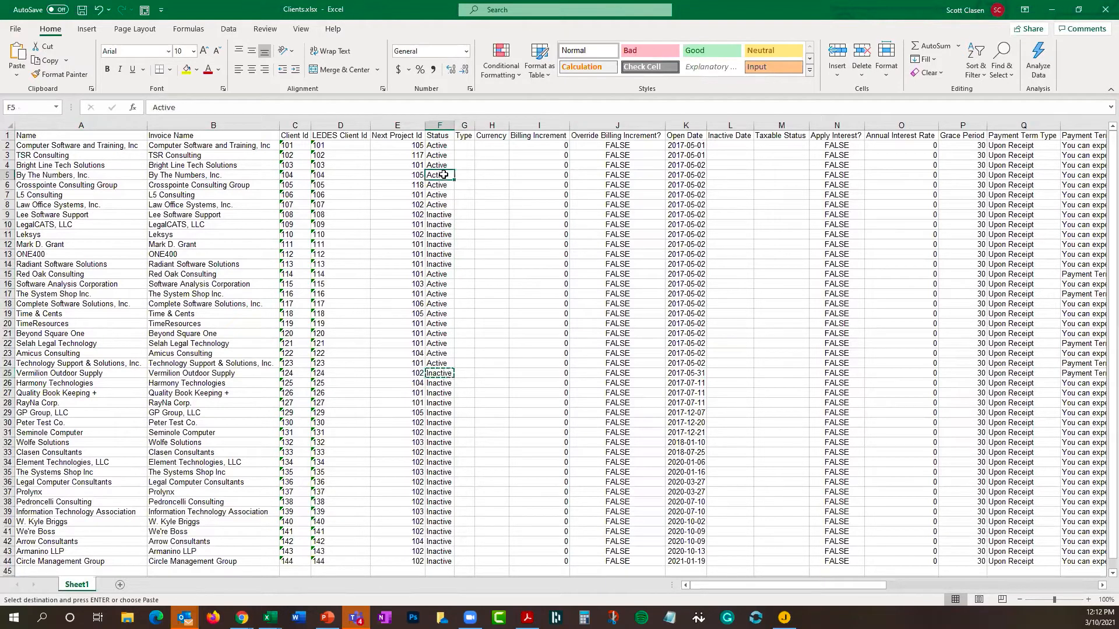
left_click(441, 197, "ctrl")
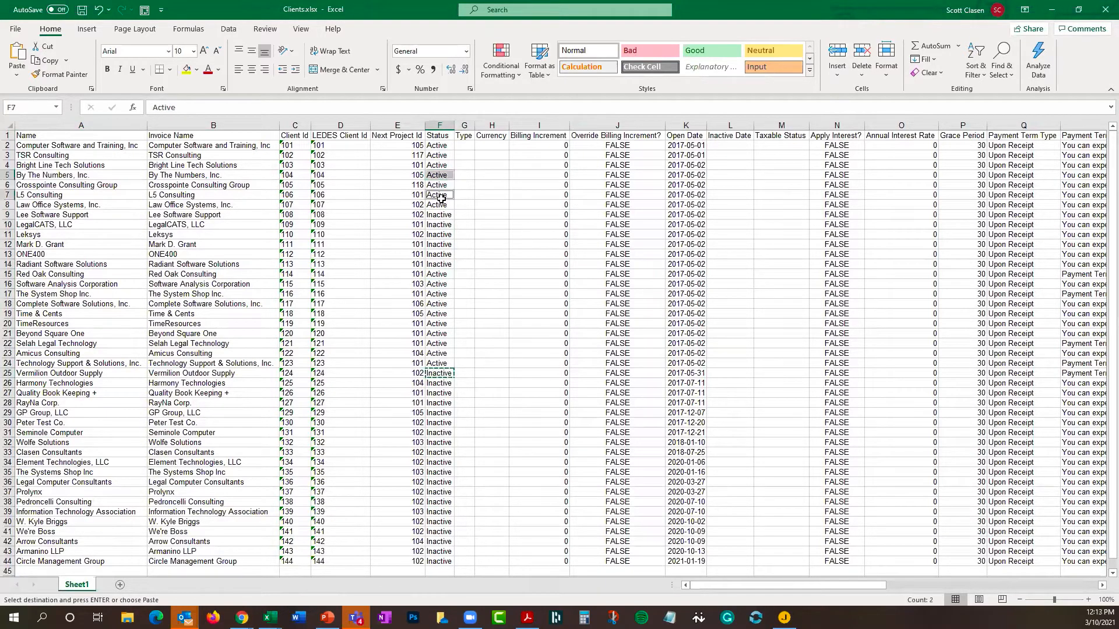
left_click(436, 302, "ctrl")
left_click(439, 344, "ctrl")
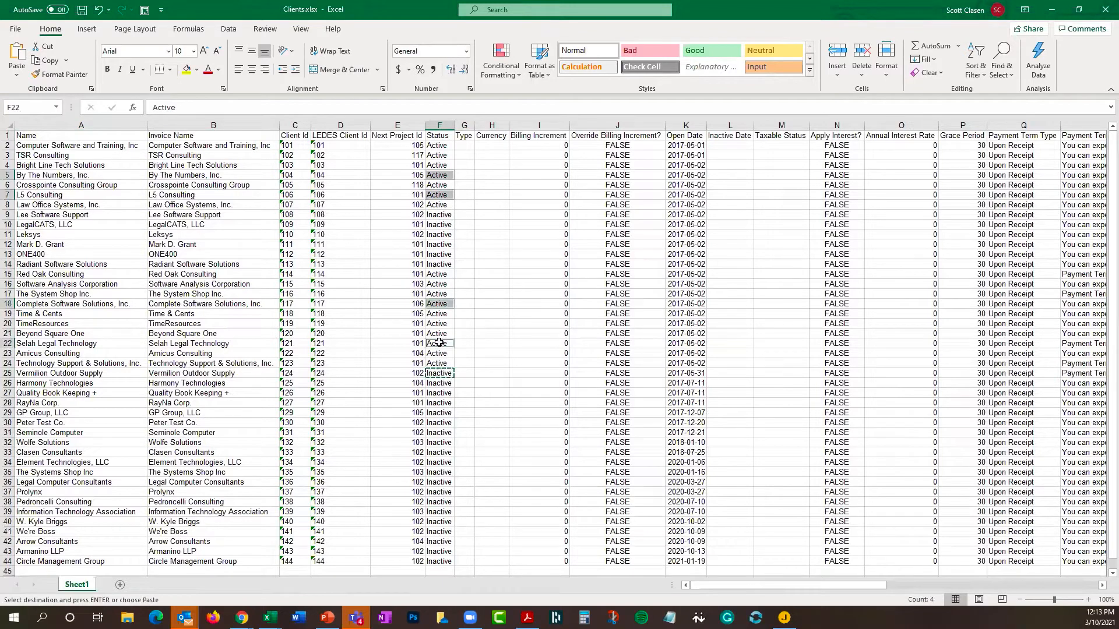
key("ctrl+v")
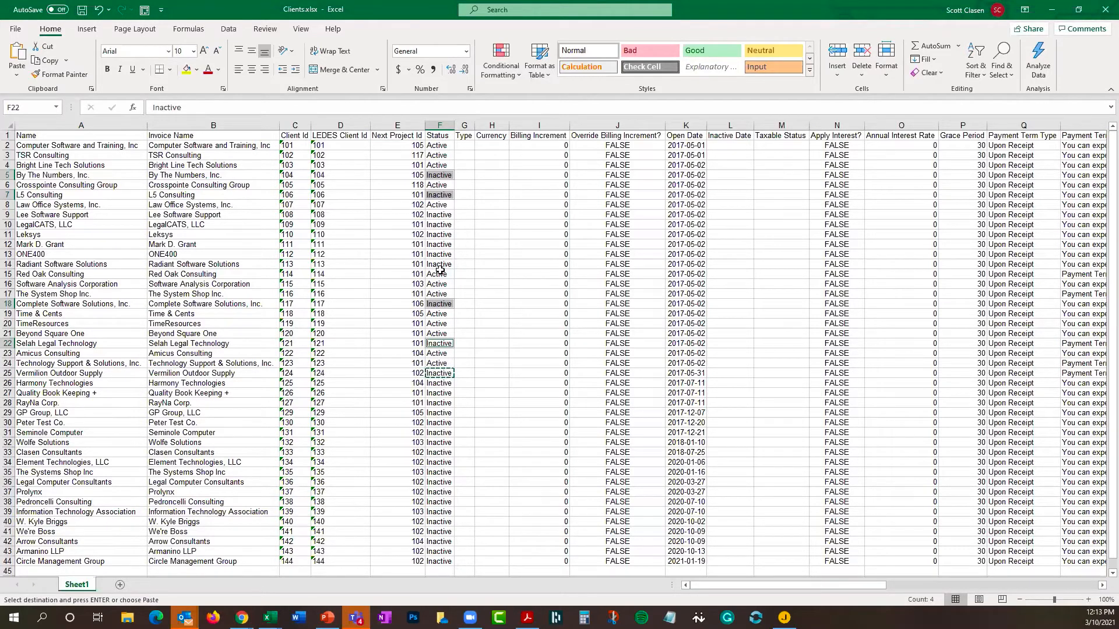
Close Clients.xlsx without saving and minimize Excel
left_click(1104, 16)
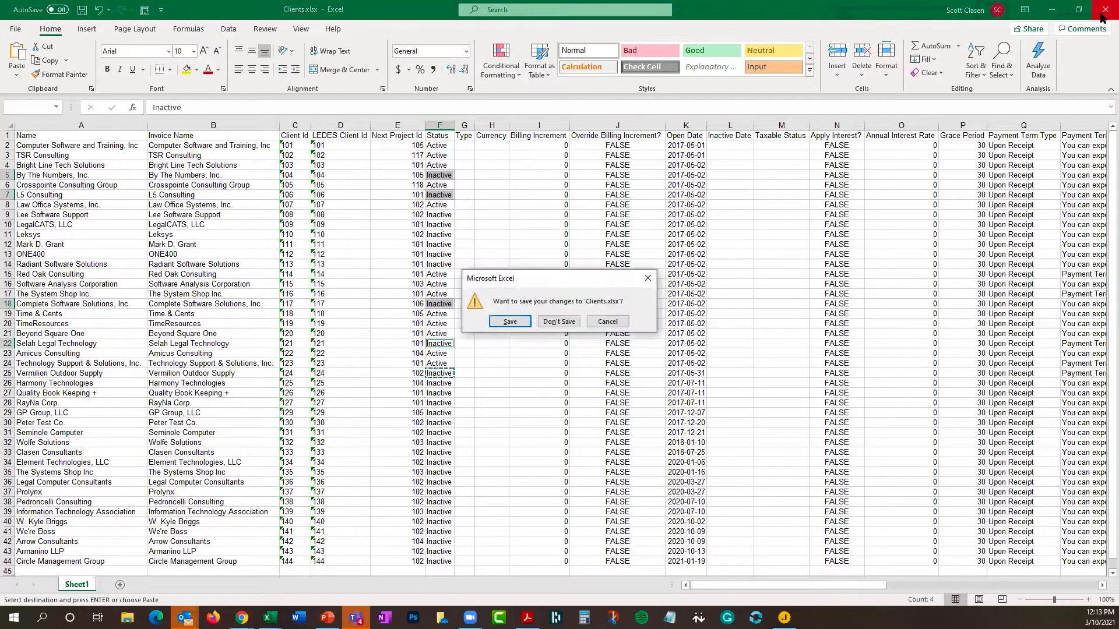
left_click(559, 322)
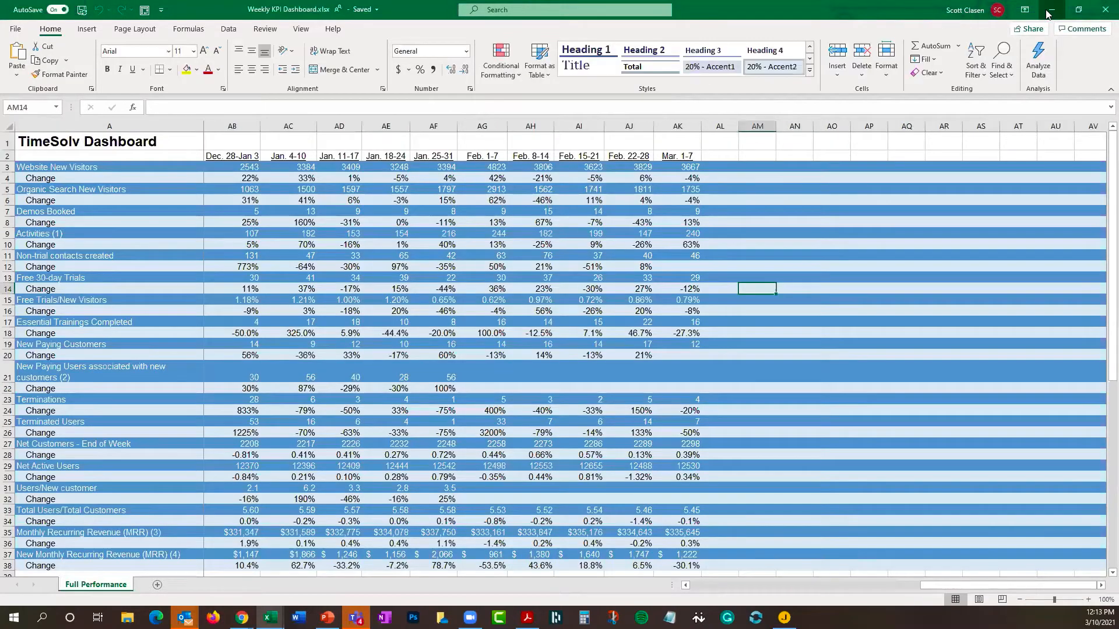
left_click(1049, 10)
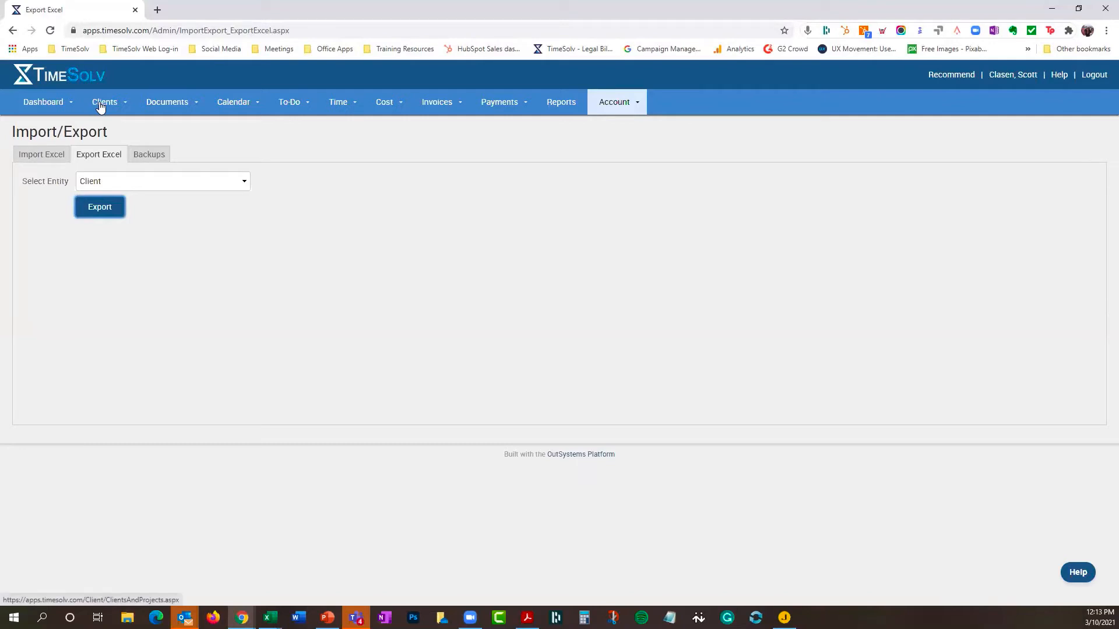
Choose Clients & Projects from the Clients menu
mouse_move(100, 107)
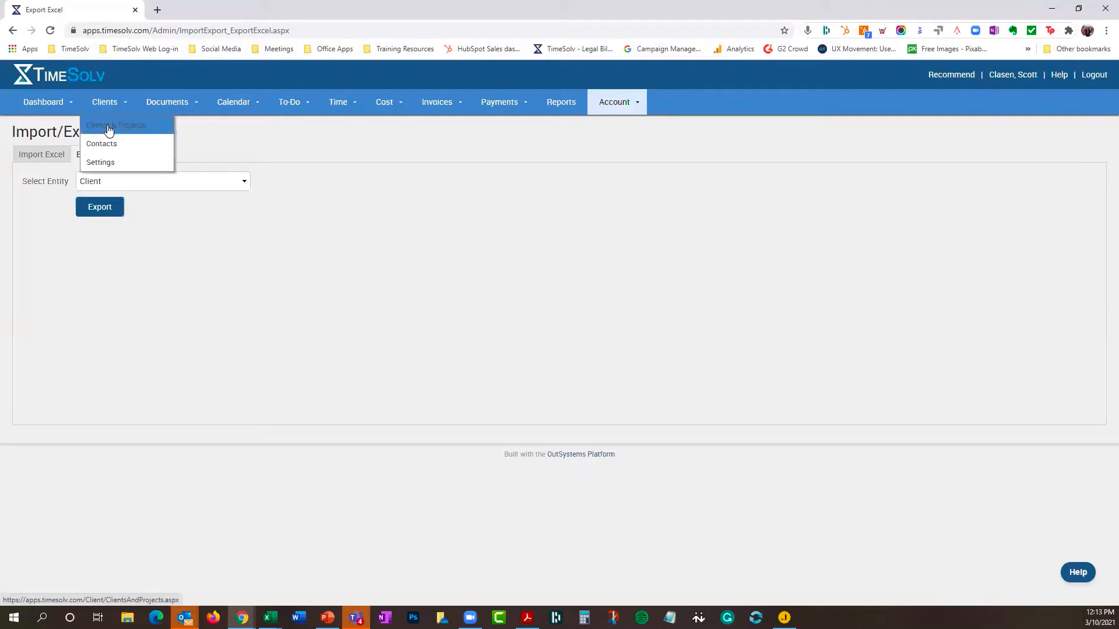
left_click(109, 127)
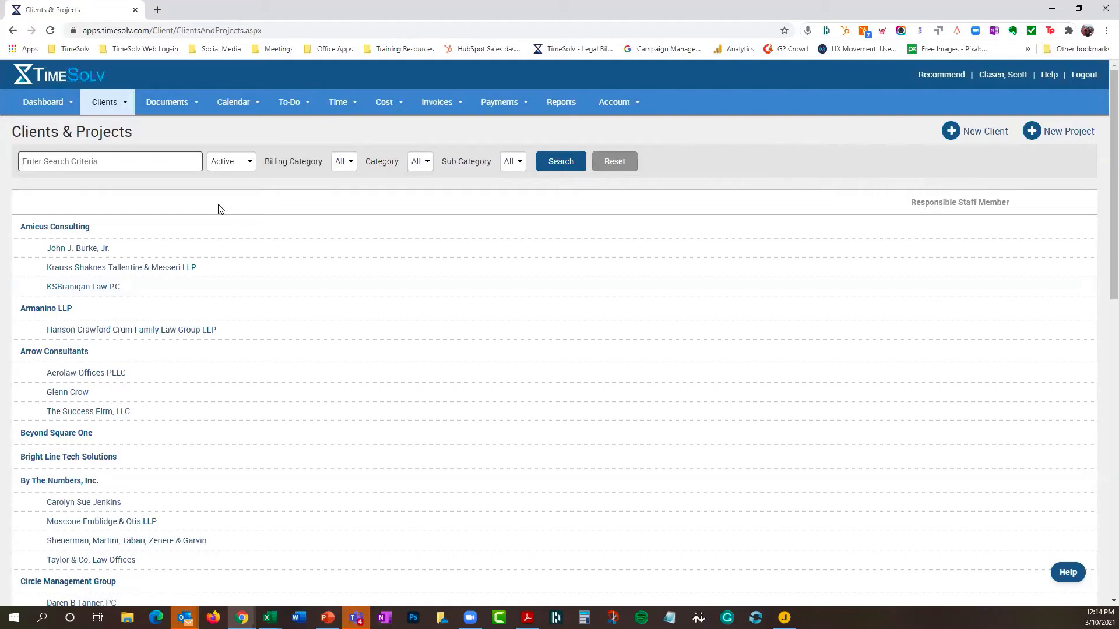
left_click(81, 247)
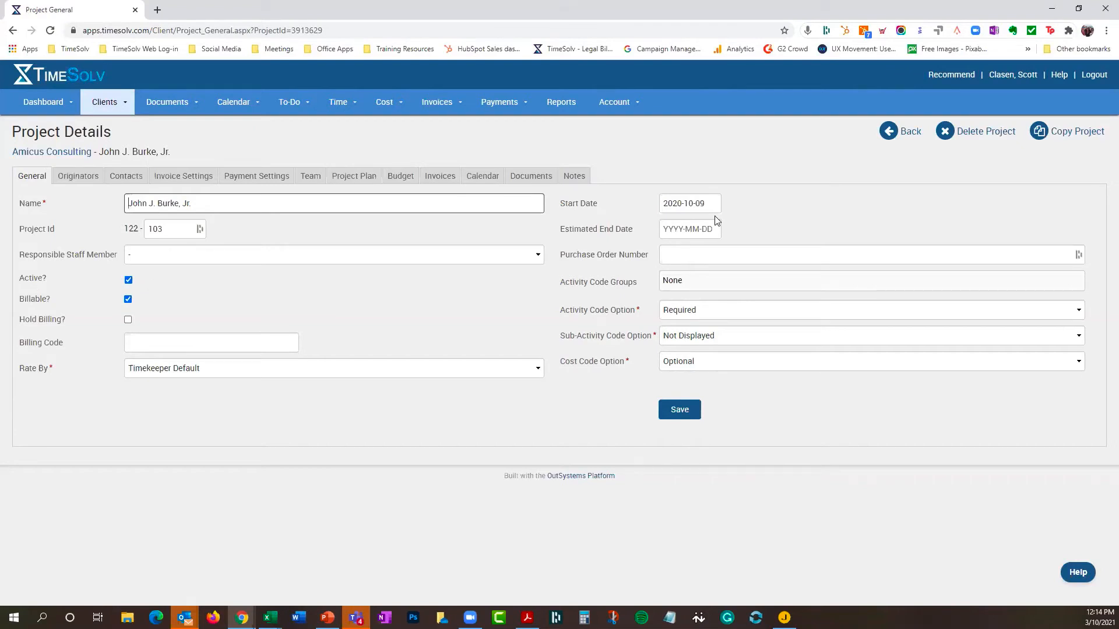
left_click(901, 133)
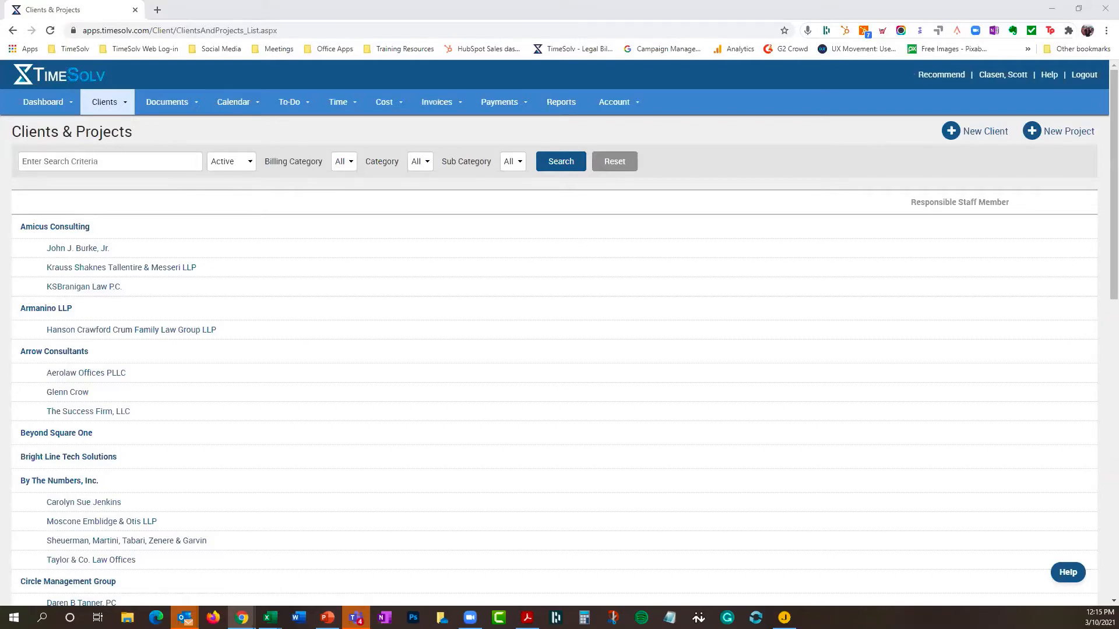
left_click(327, 618)
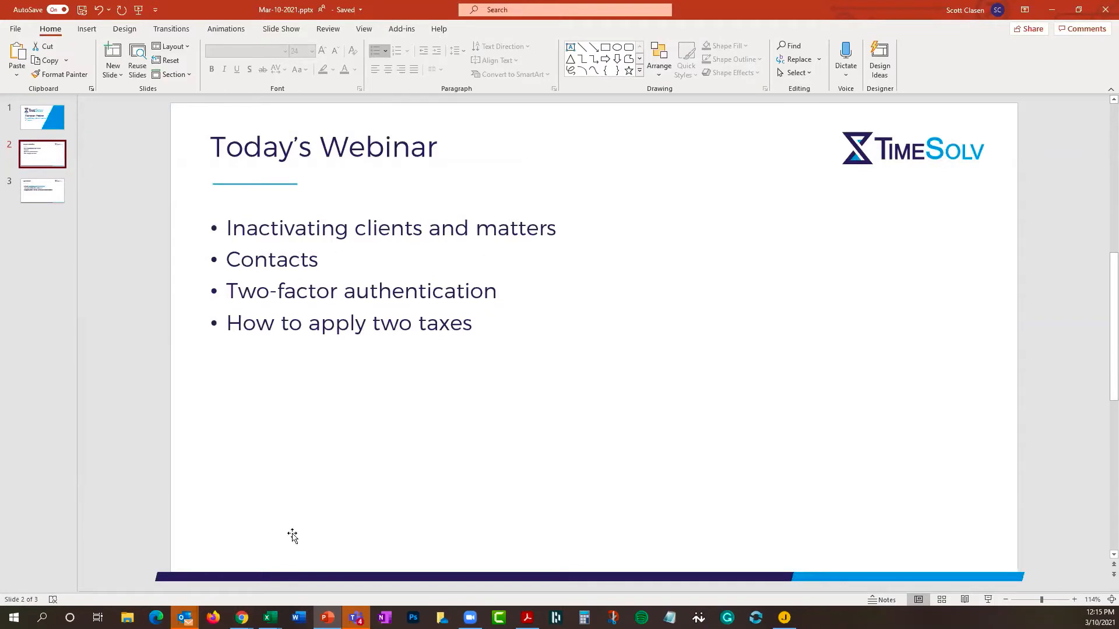
mouse_move(241, 618)
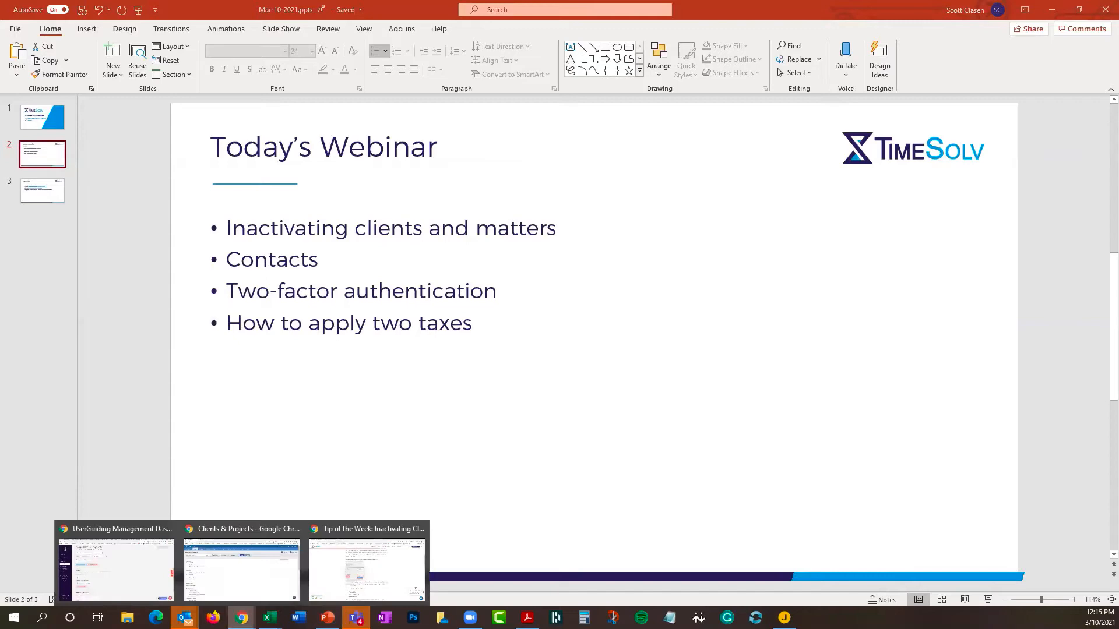
left_click(241, 580)
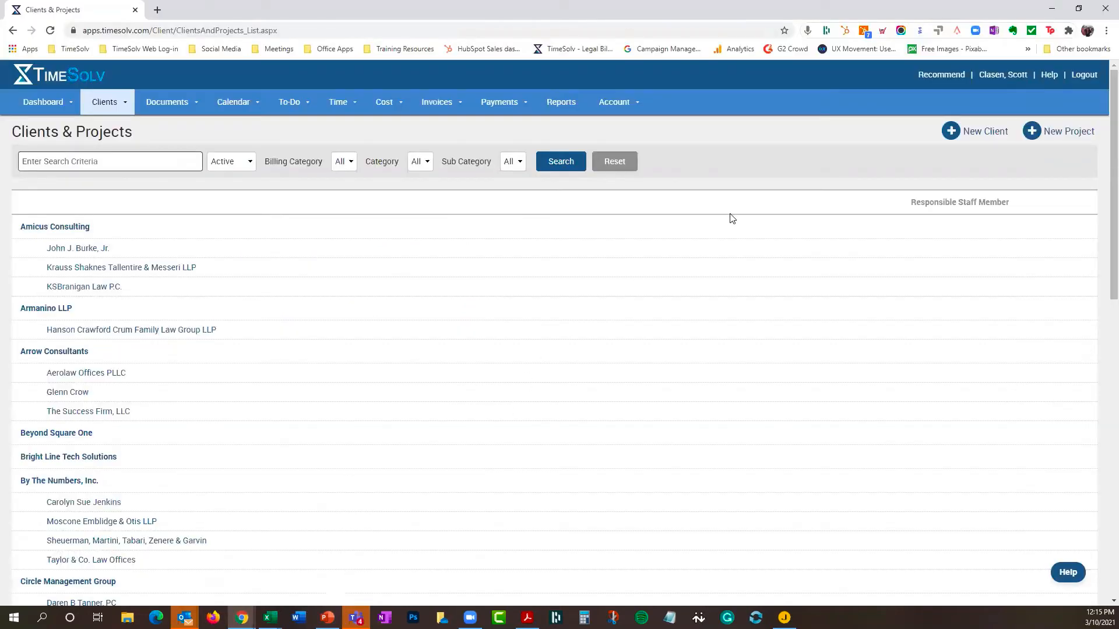
Scroll the client list and open the Clasen Consultants record
scroll(440, 390, "down", 6)
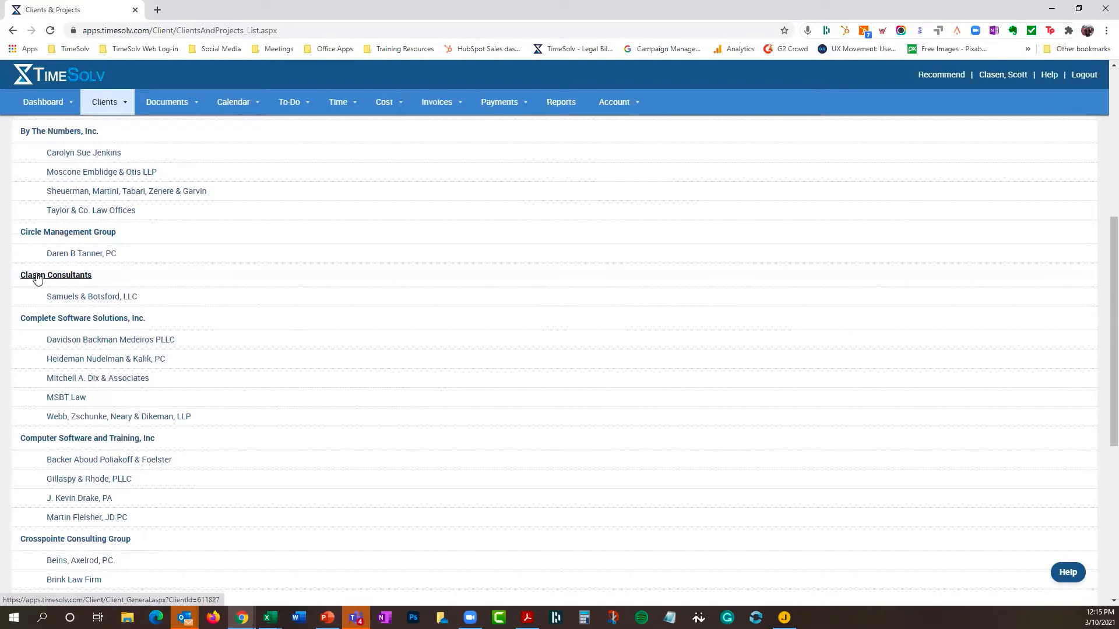
scroll(112, 288, "up", 2)
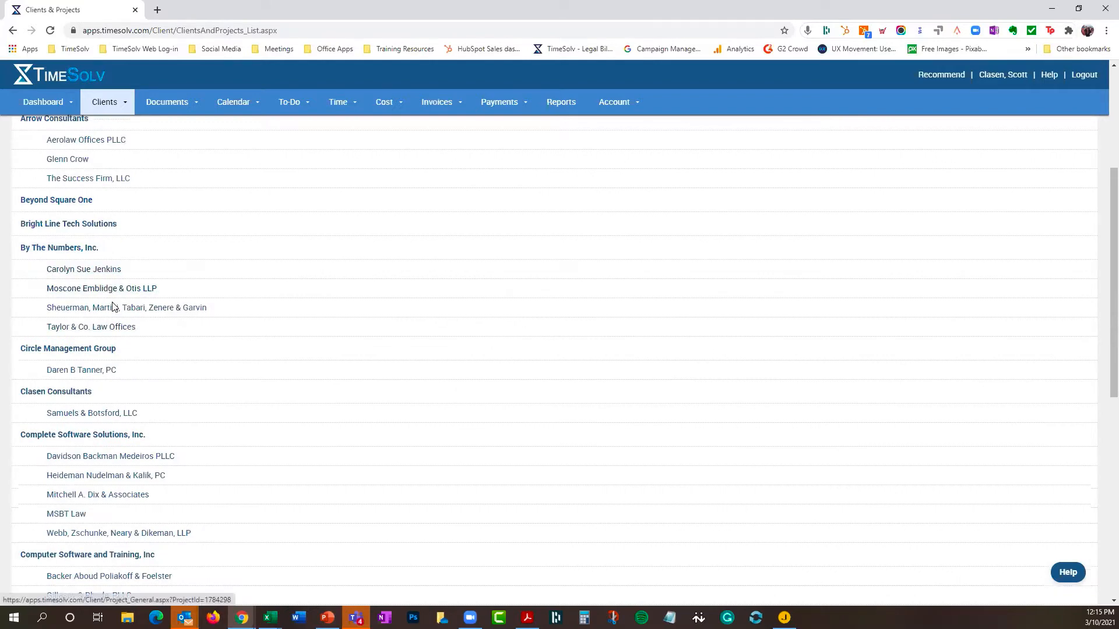
scroll(312, 308, "down", 2)
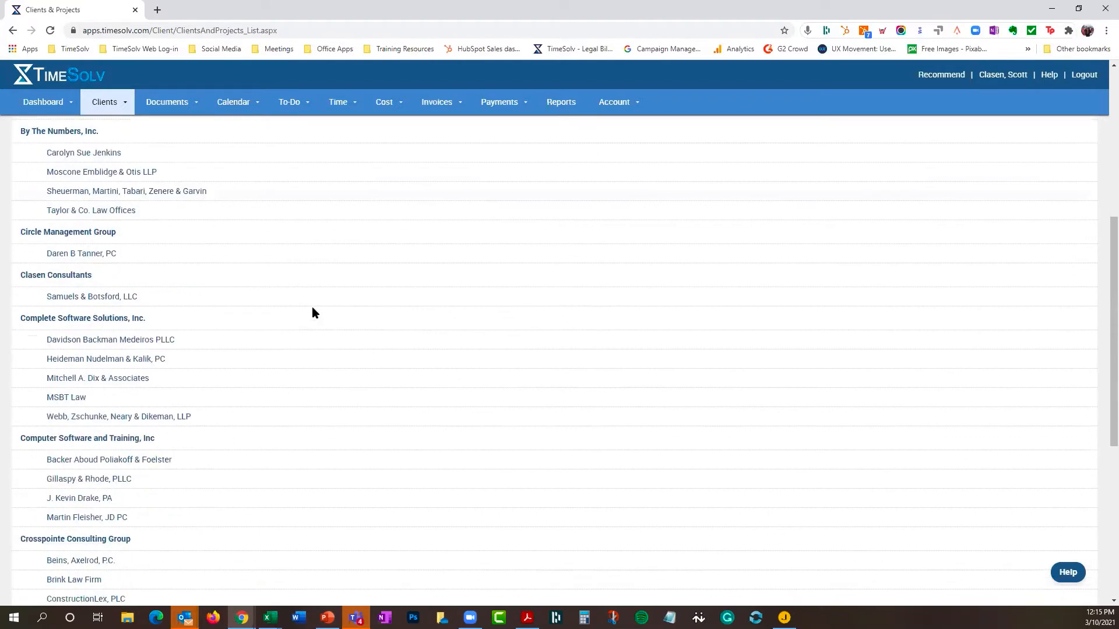
left_click(65, 279)
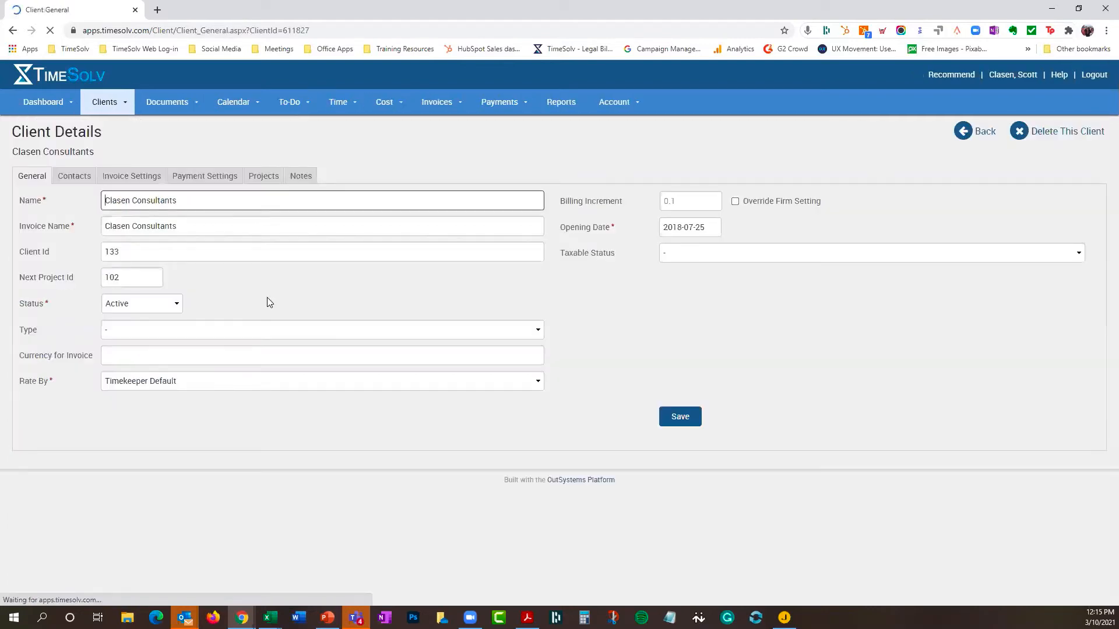
Switch to the Contacts tab on Clasen Consultants' Client Details page
left_click(76, 180)
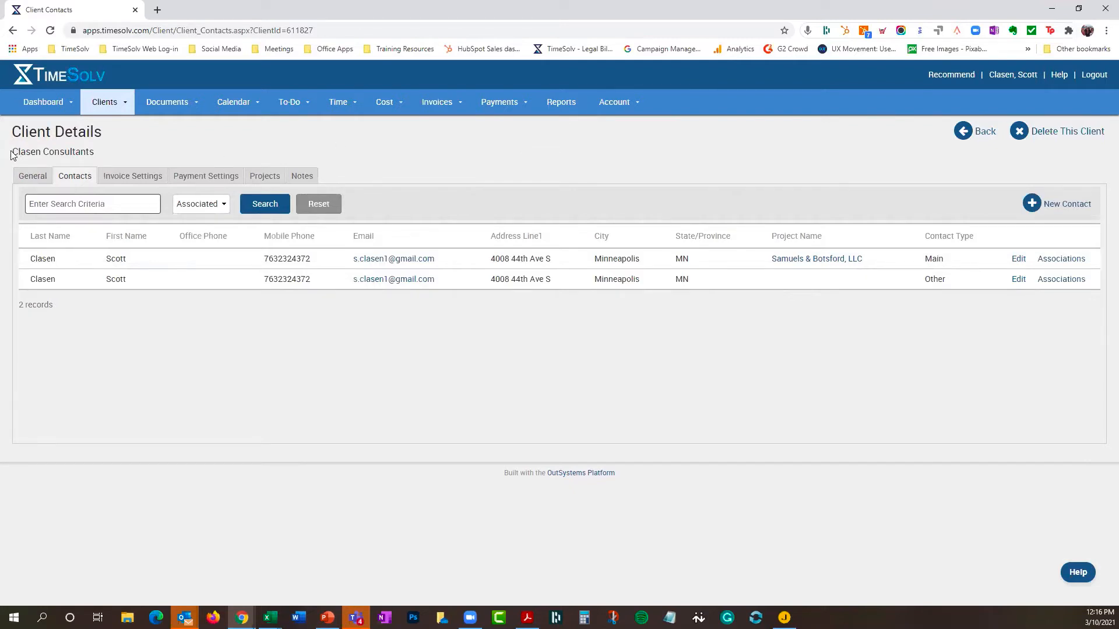
Set the contact filter to All and run the search
left_click(35, 202)
left_click(195, 205)
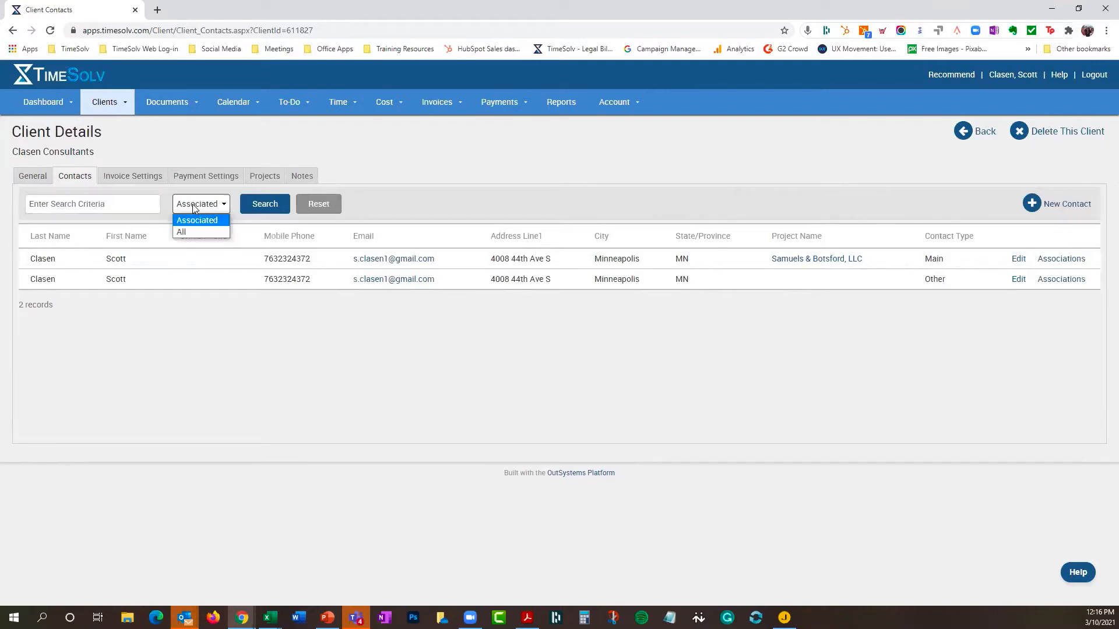
left_click(199, 236)
left_click(265, 204)
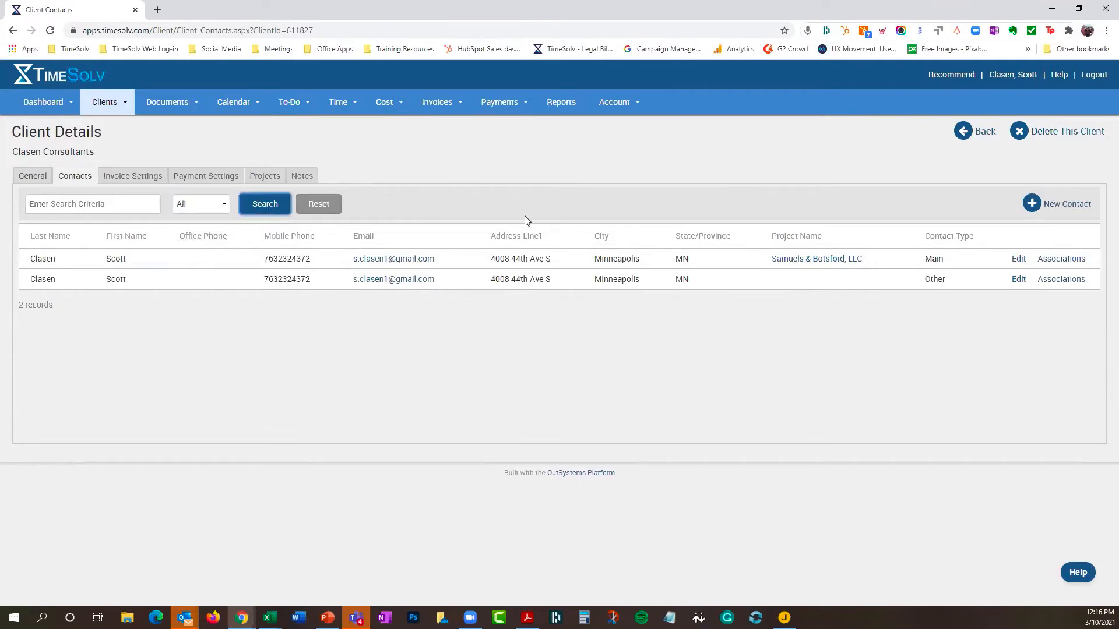
scroll(559, 403, "down", 10)
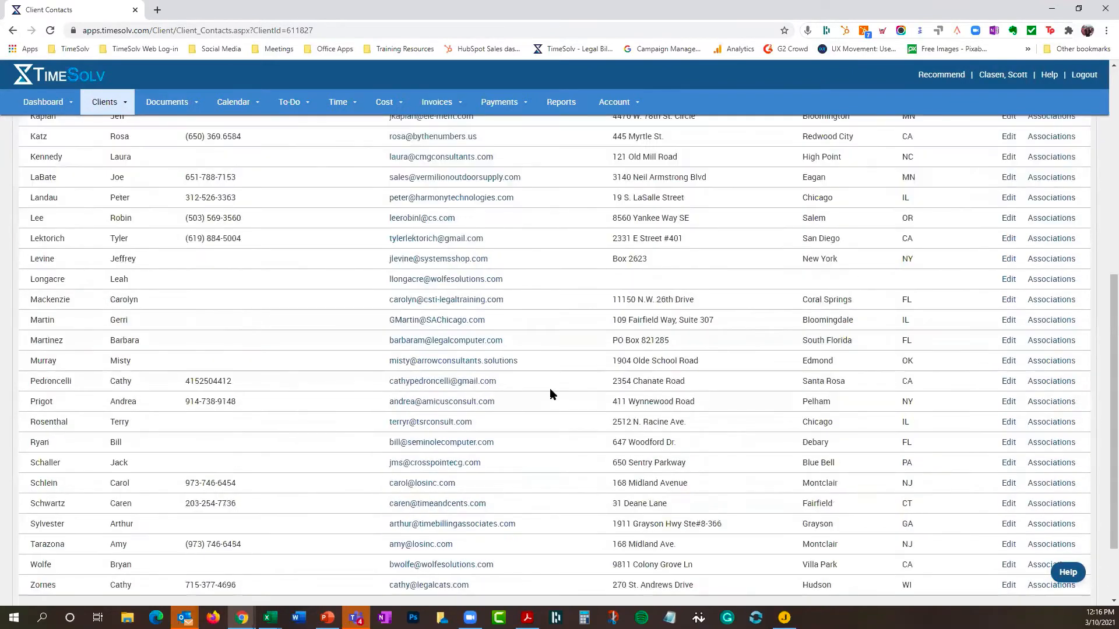
scroll(550, 387, "up", 10)
left_click(75, 204)
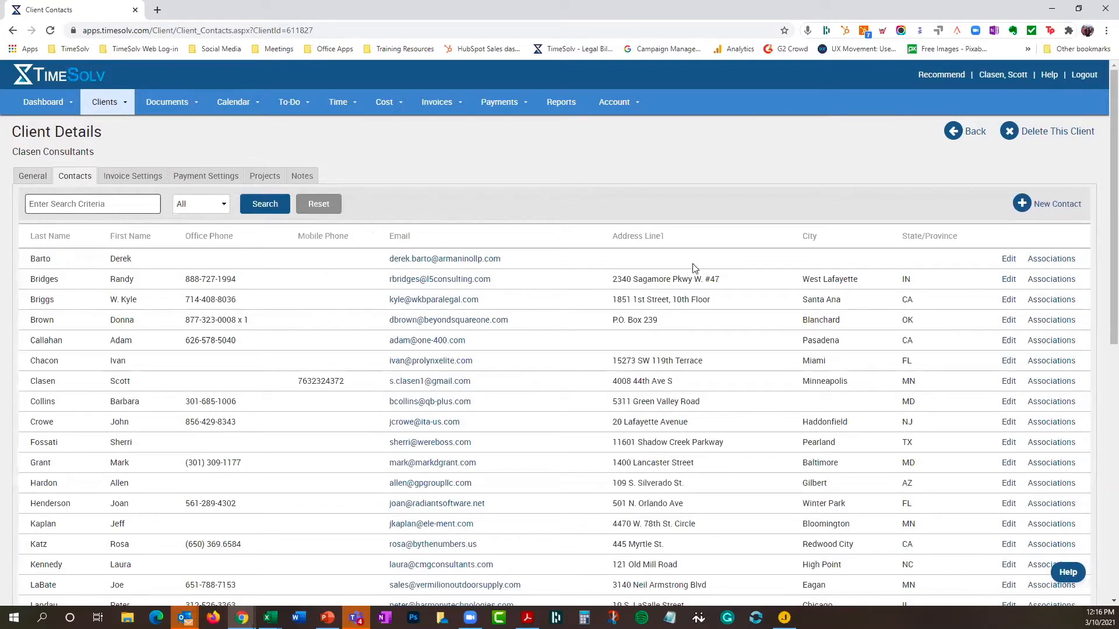
View the first contact's client associations, then return to the contacts list
left_click(1043, 261)
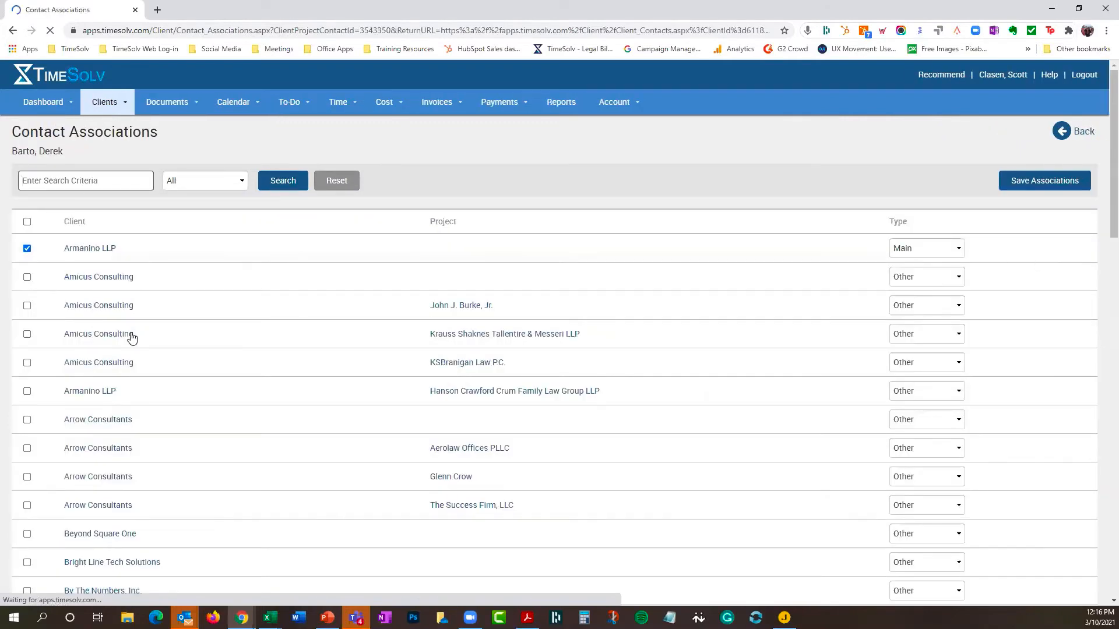
scroll(140, 402, "down", 6)
scroll(475, 252, "up", 6)
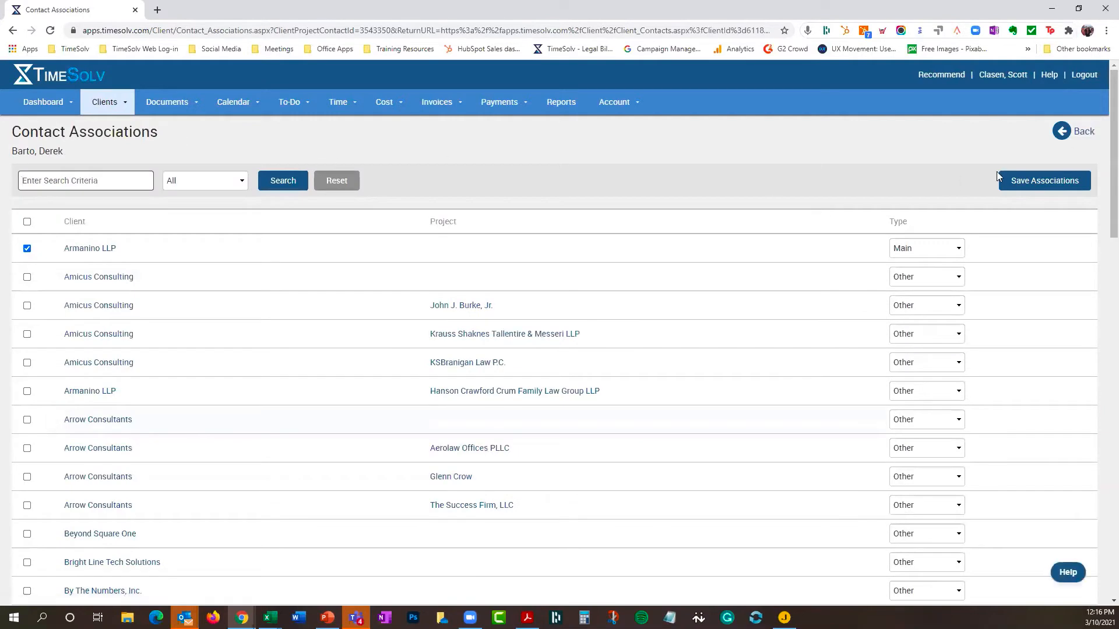
left_click(1079, 131)
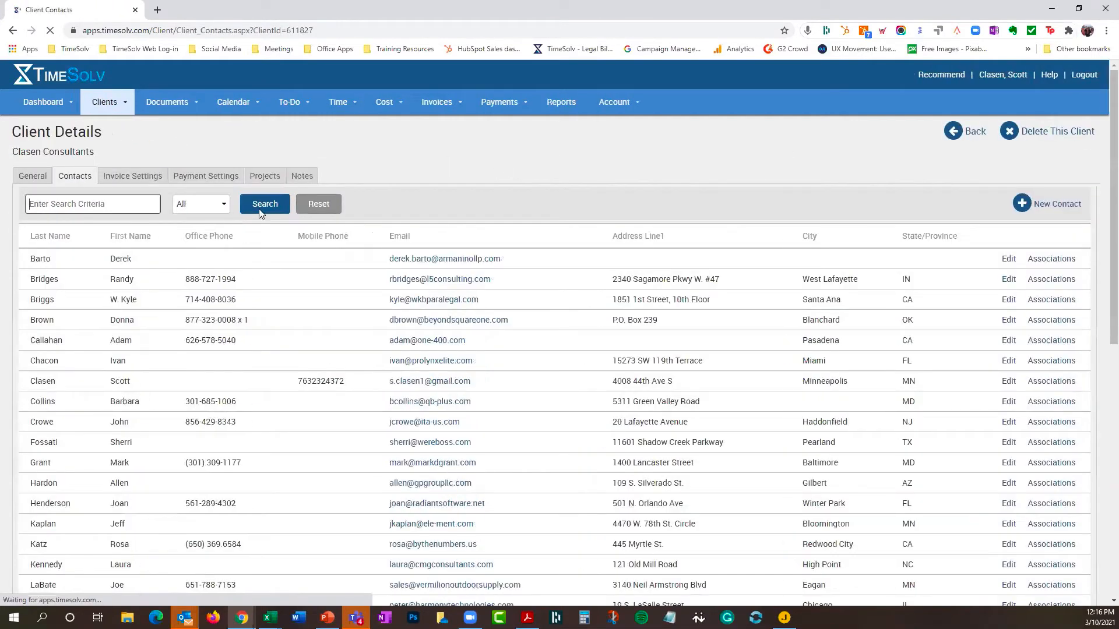
Filter back to Associated contacts, search, and start a New Contact
left_click(201, 207)
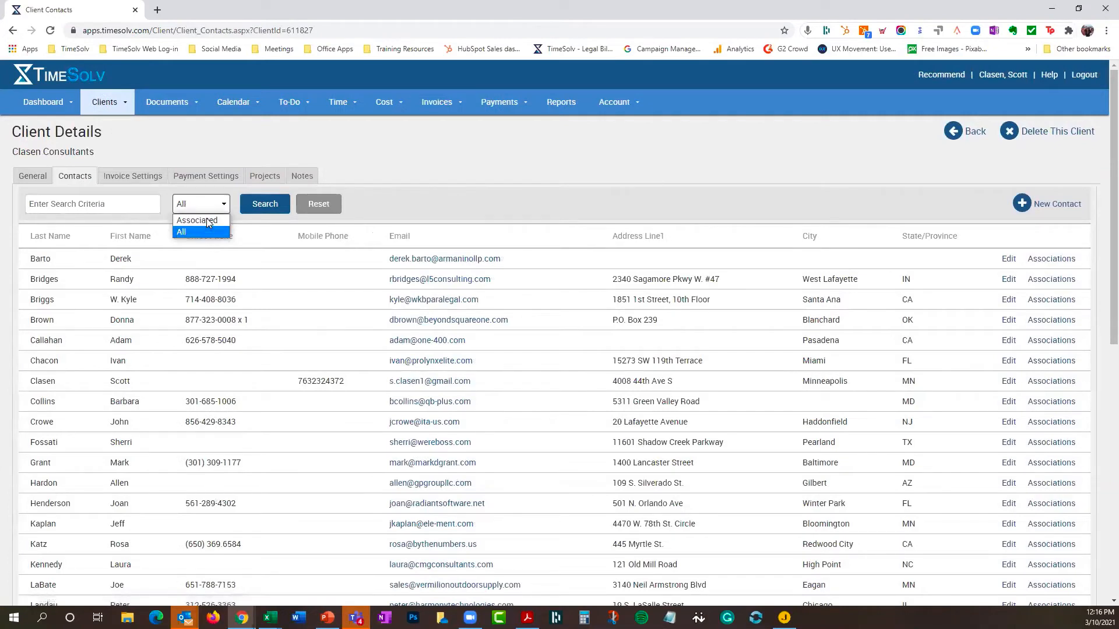
left_click(206, 219)
left_click(262, 210)
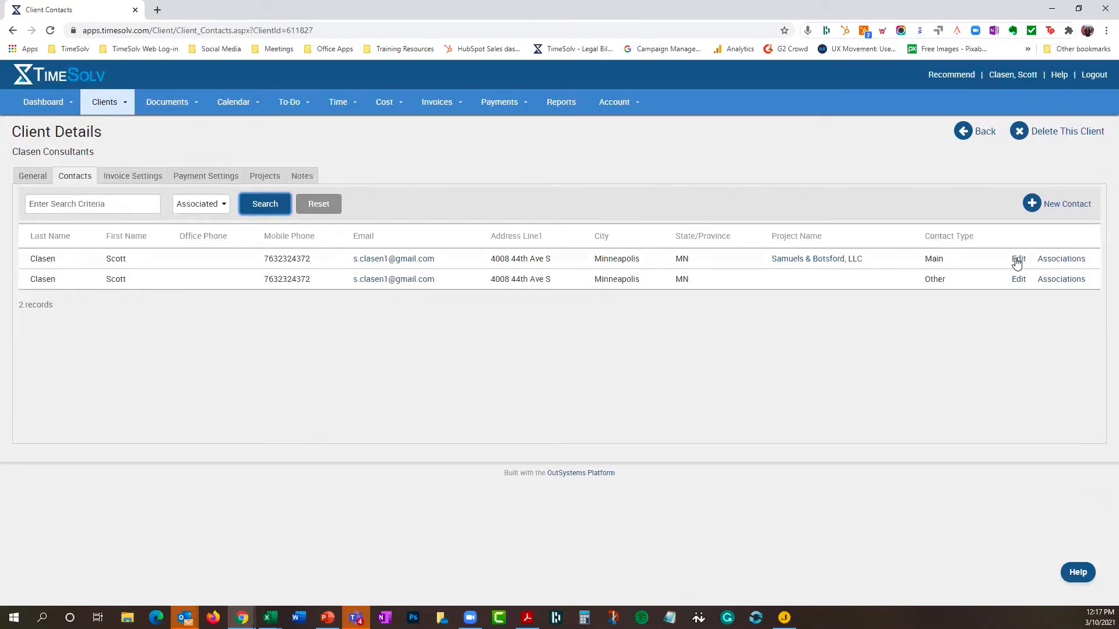
left_click(1052, 206)
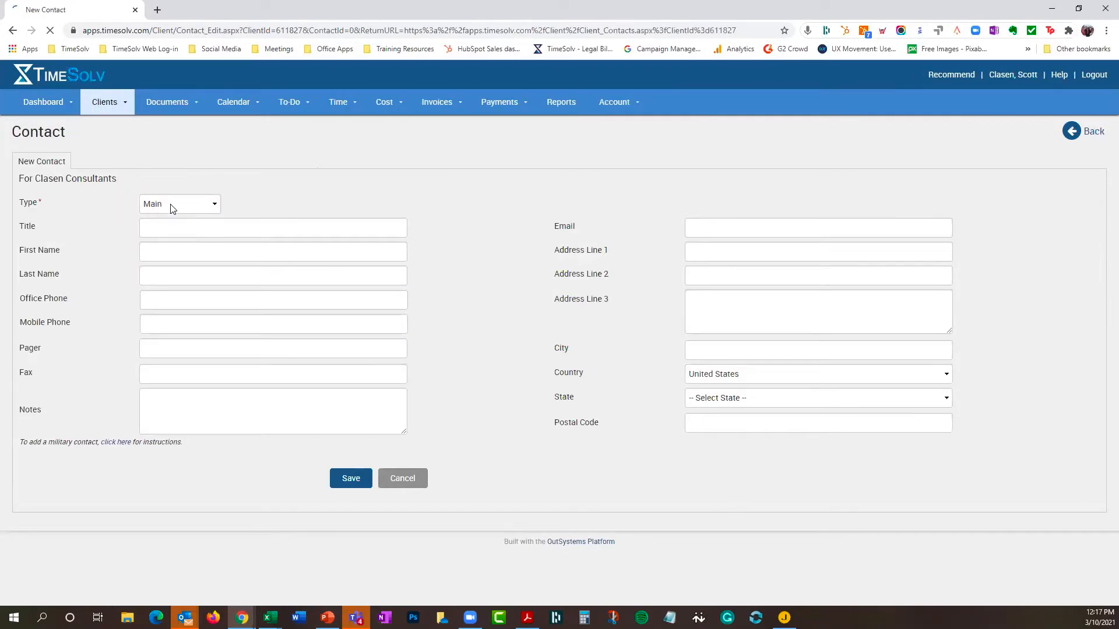
Check the contact Type options, then cancel the new contact without saving
left_click(172, 205)
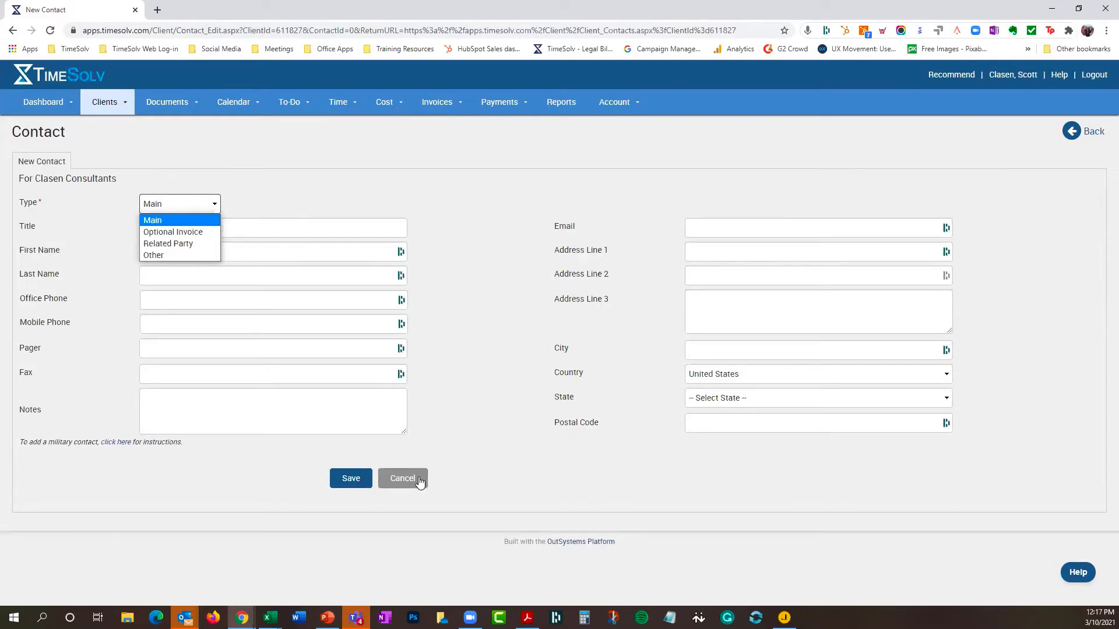
left_click(402, 479)
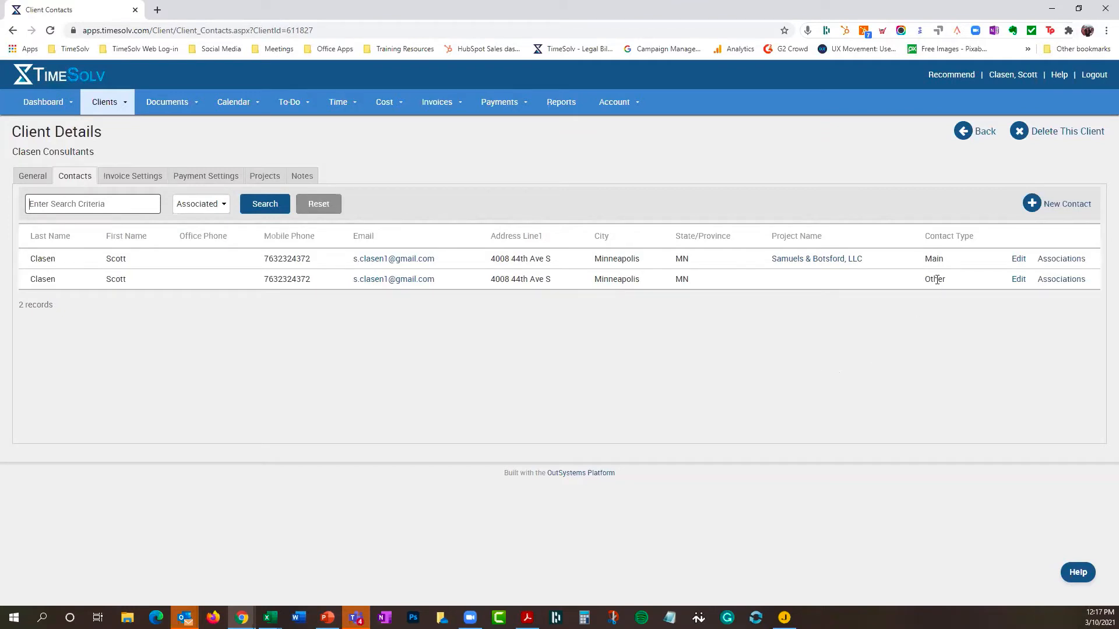
left_click(1011, 260)
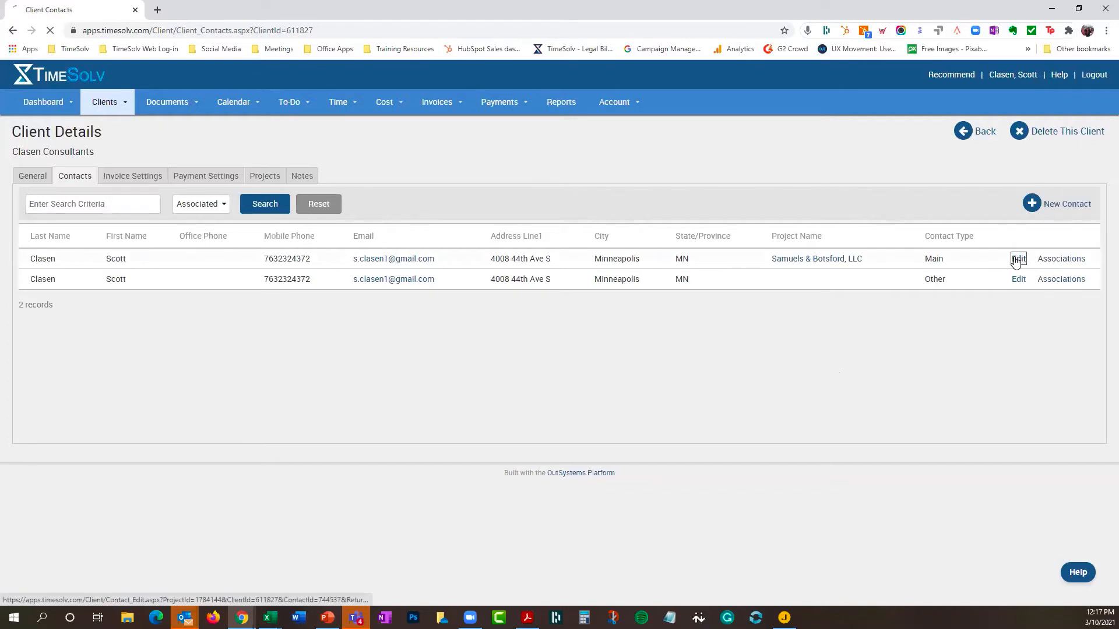
left_click(201, 205)
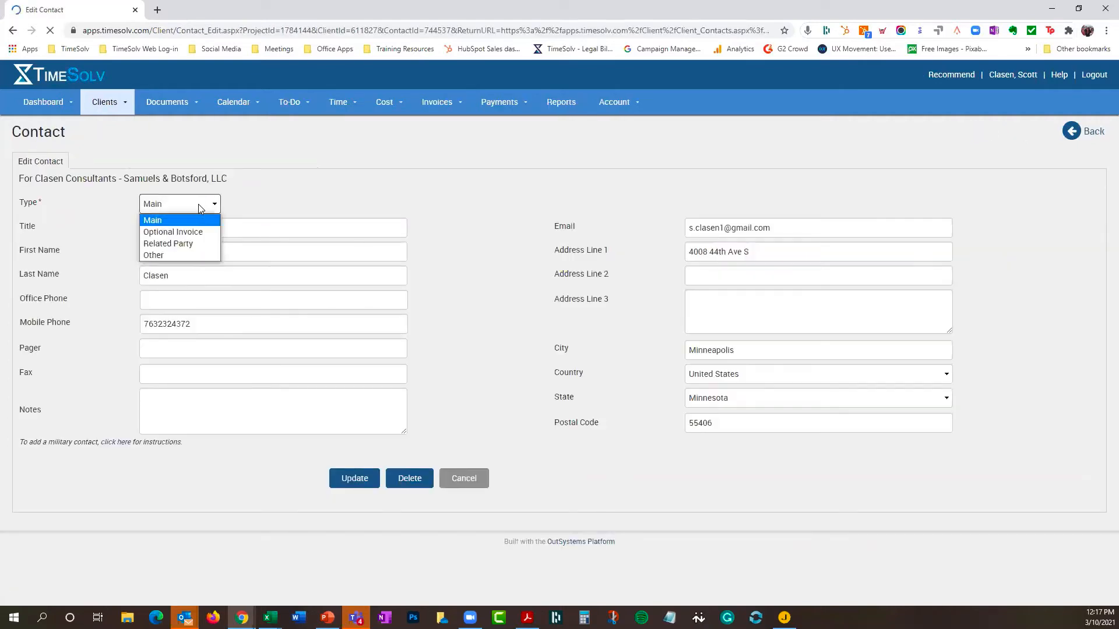
left_click(290, 192)
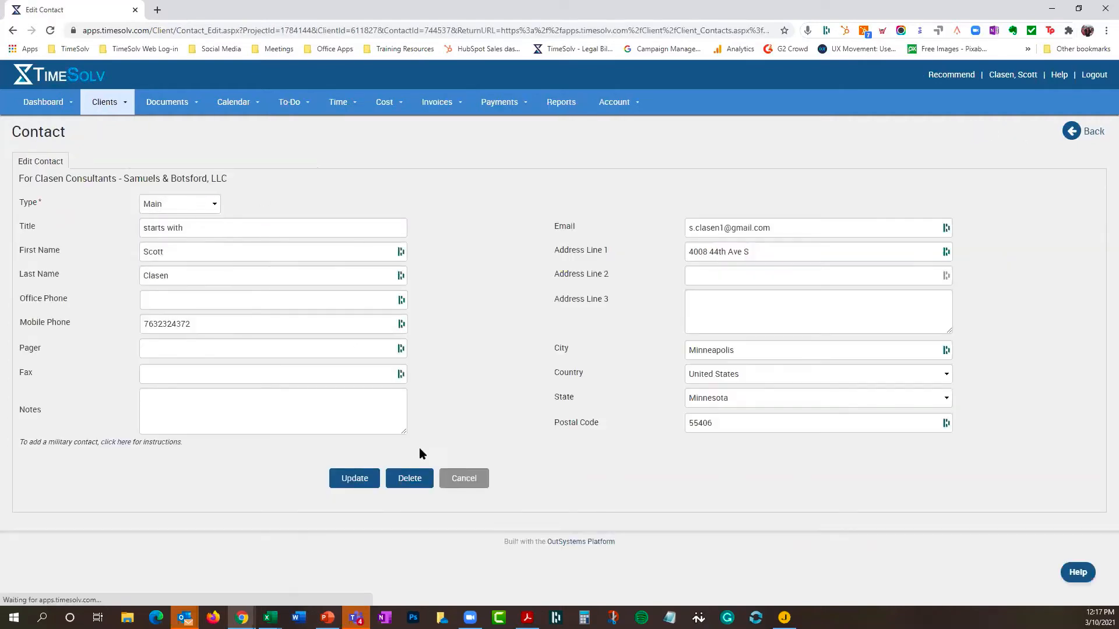
left_click(470, 482)
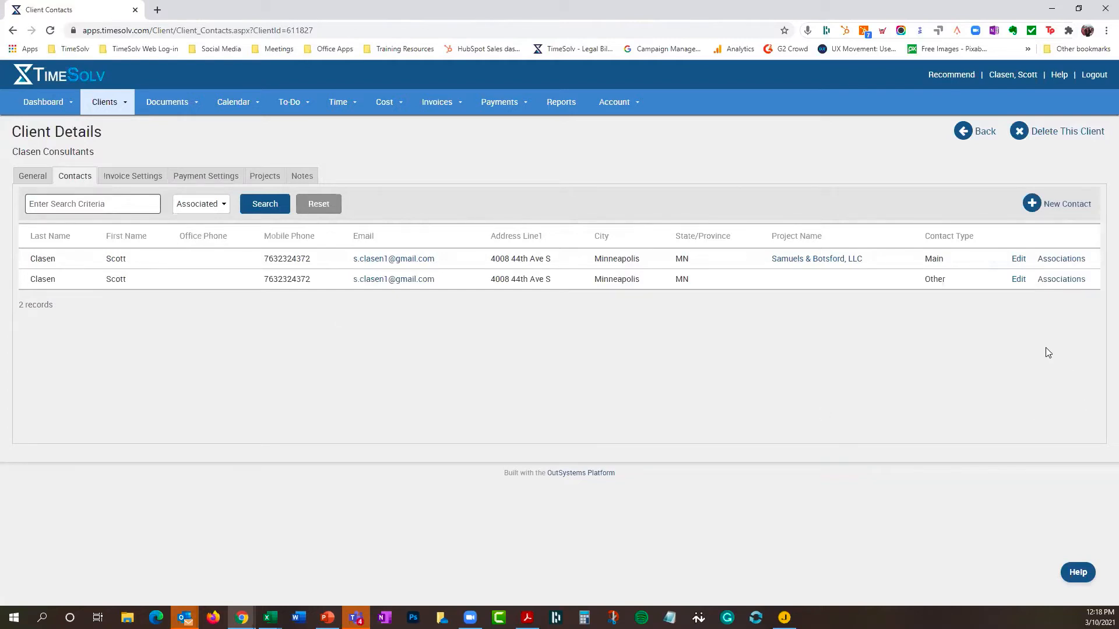
Change Clasen Consultants' second contact to Optional Invoice, save it, and list the client's projects
left_click(1019, 278)
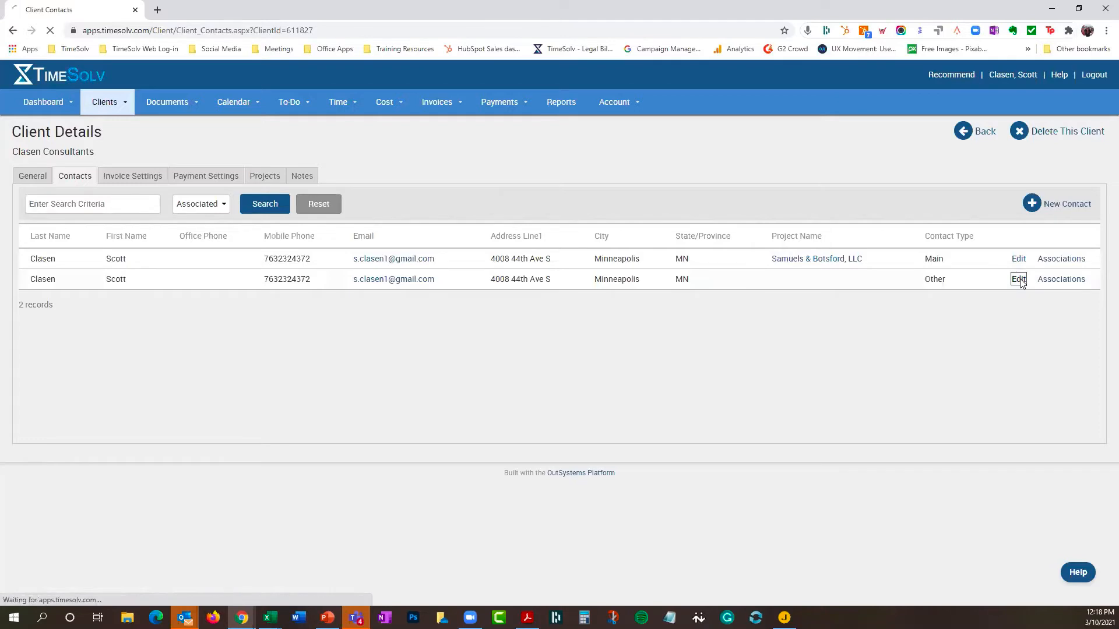
left_click(212, 204)
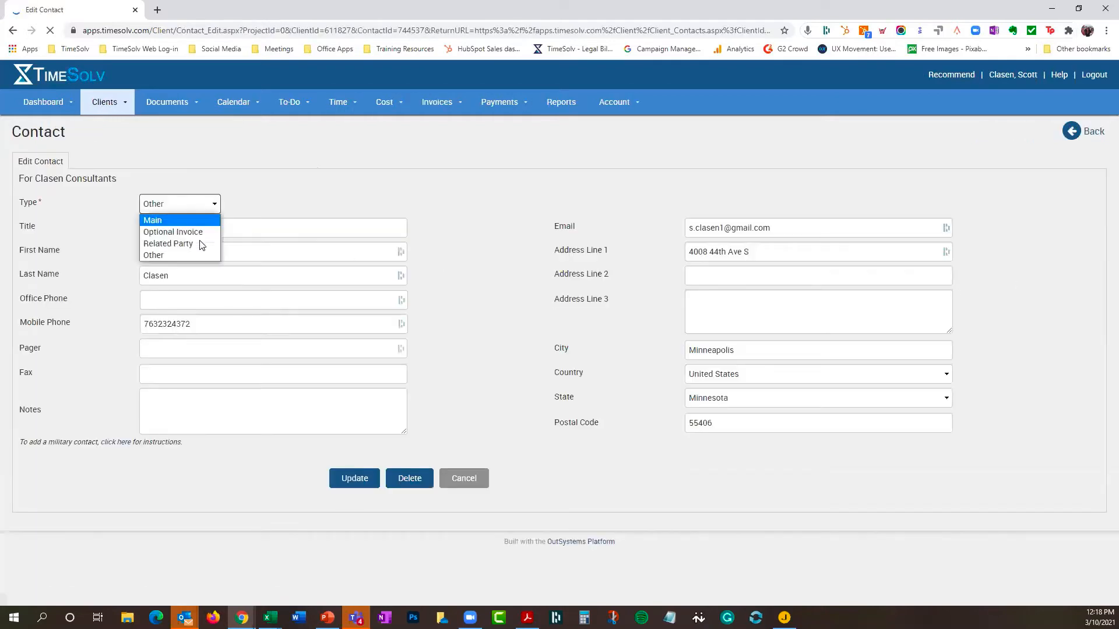
left_click(198, 233)
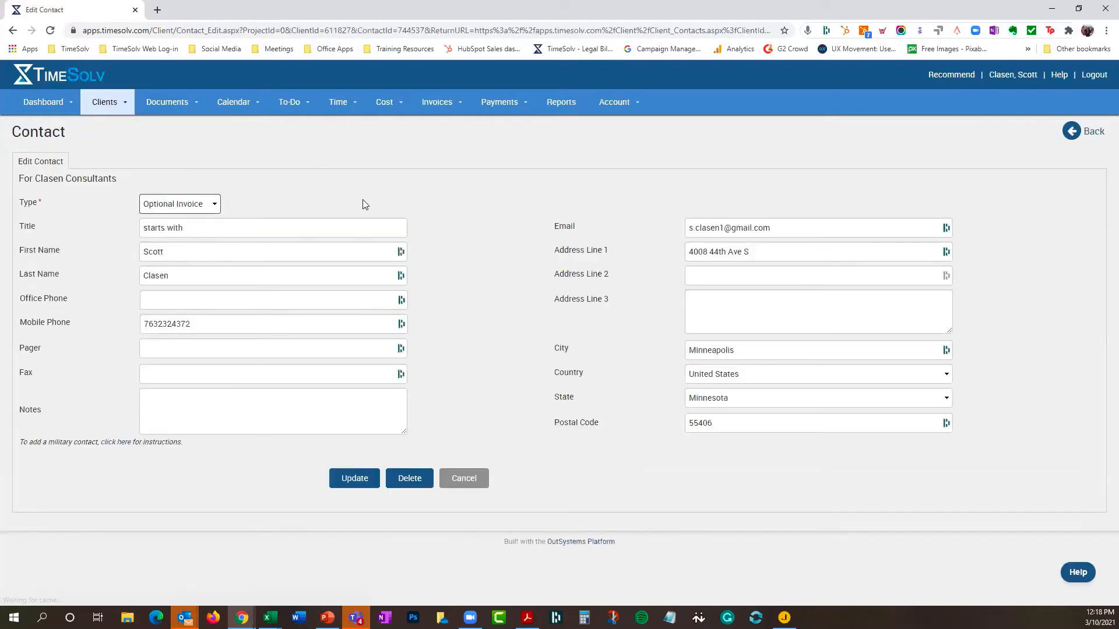
left_click(366, 478)
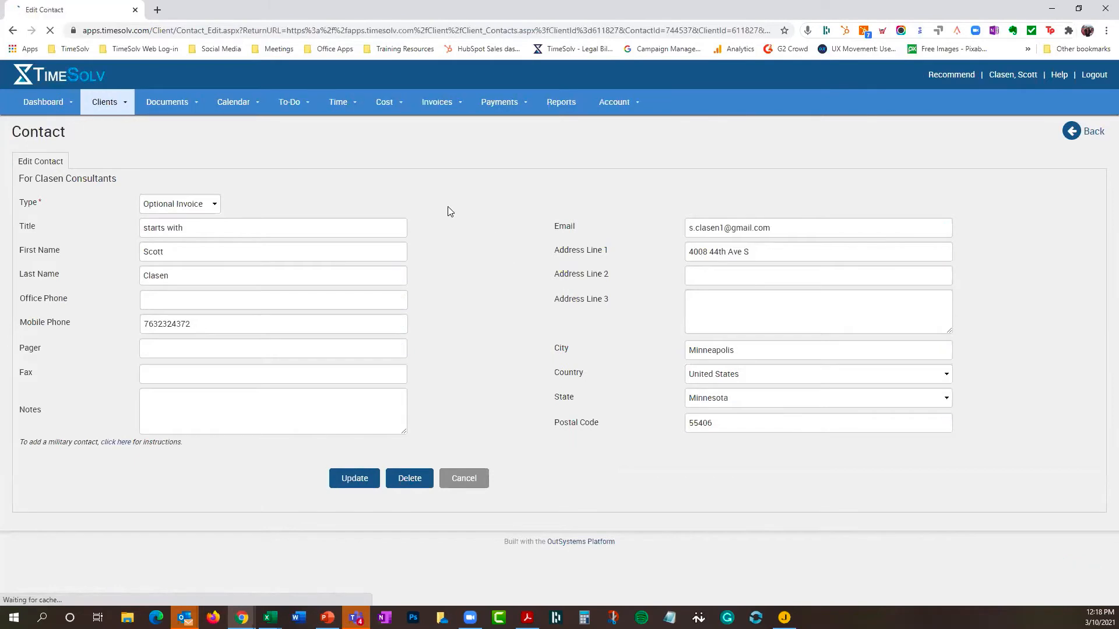
left_click(1093, 134)
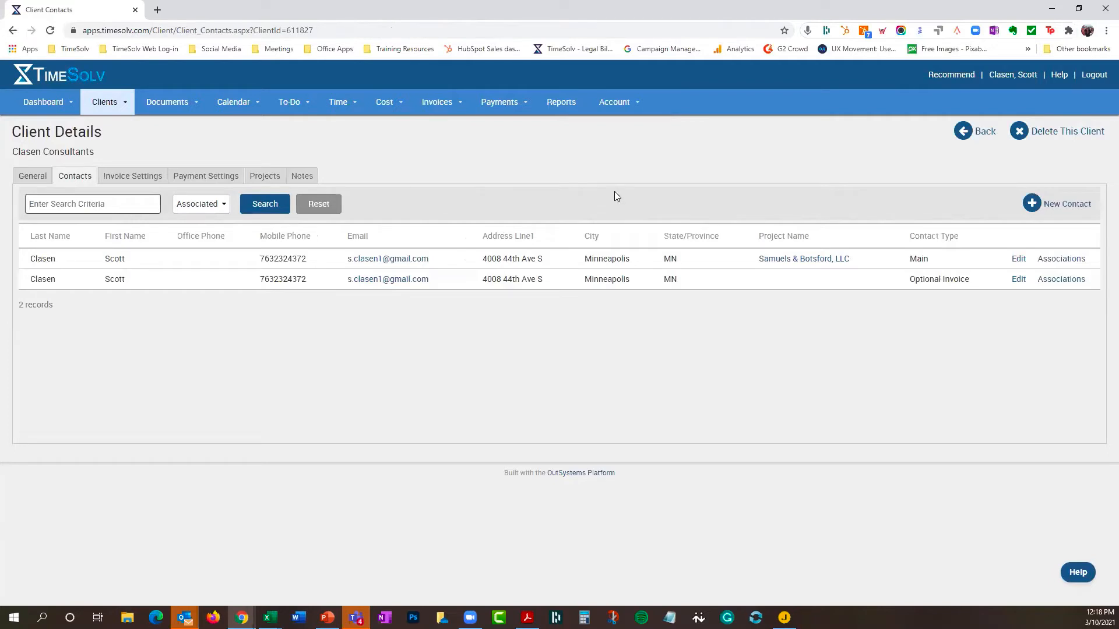
left_click(264, 181)
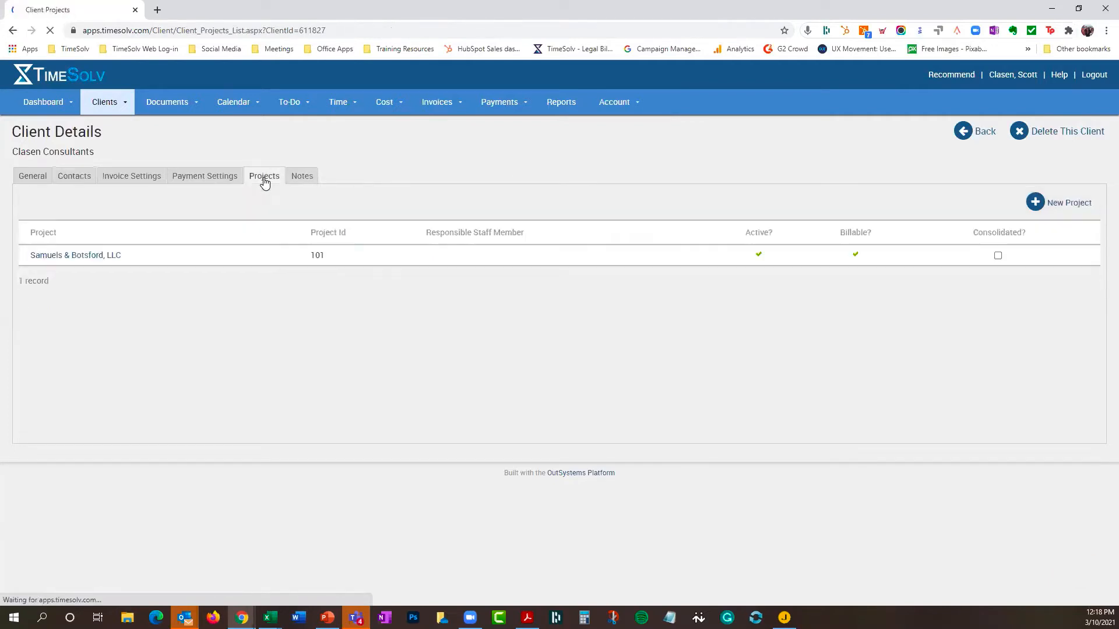
Open the Samuels & Botsford, LLC project and view its contacts, showing only the Main contact
left_click(91, 259)
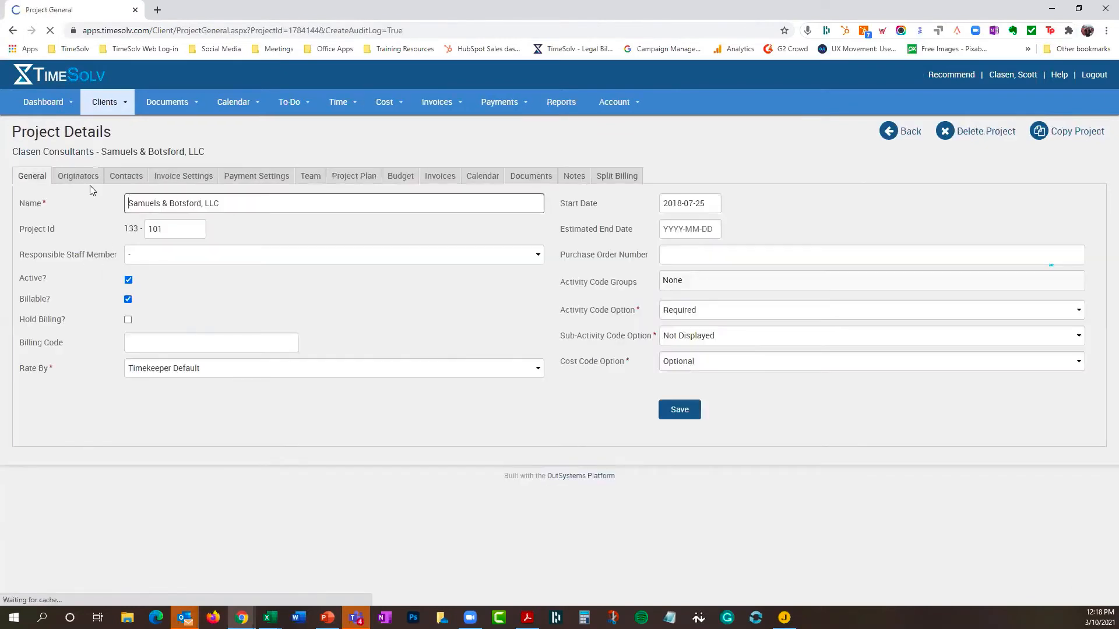
left_click(119, 183)
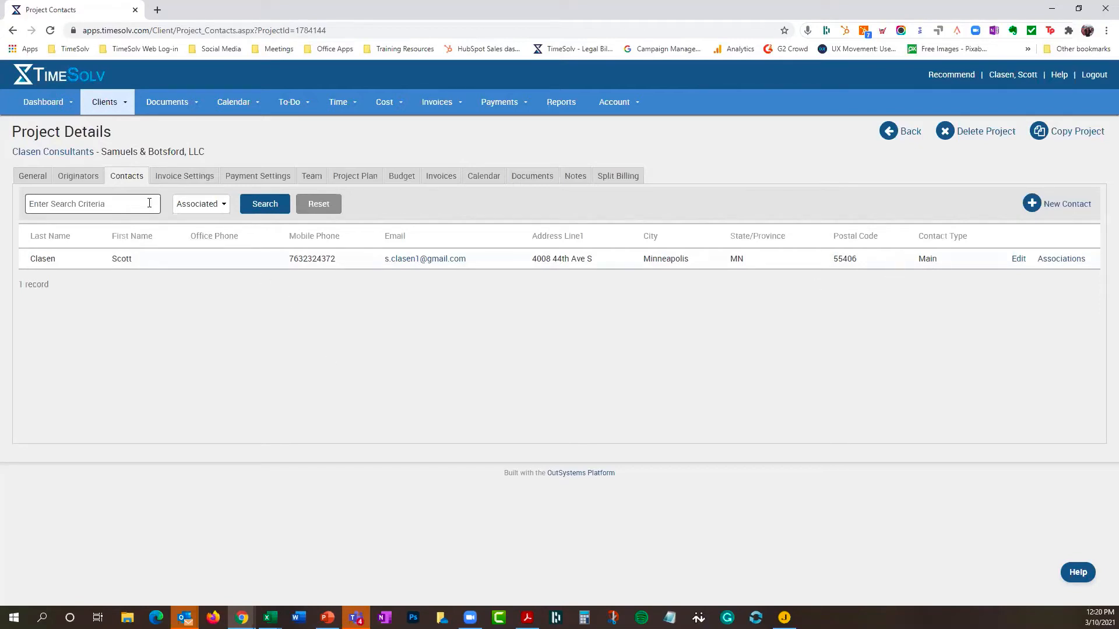
Return to Clasen Consultants' contacts list showing both the Main and Optional Invoice contacts
left_click(35, 153)
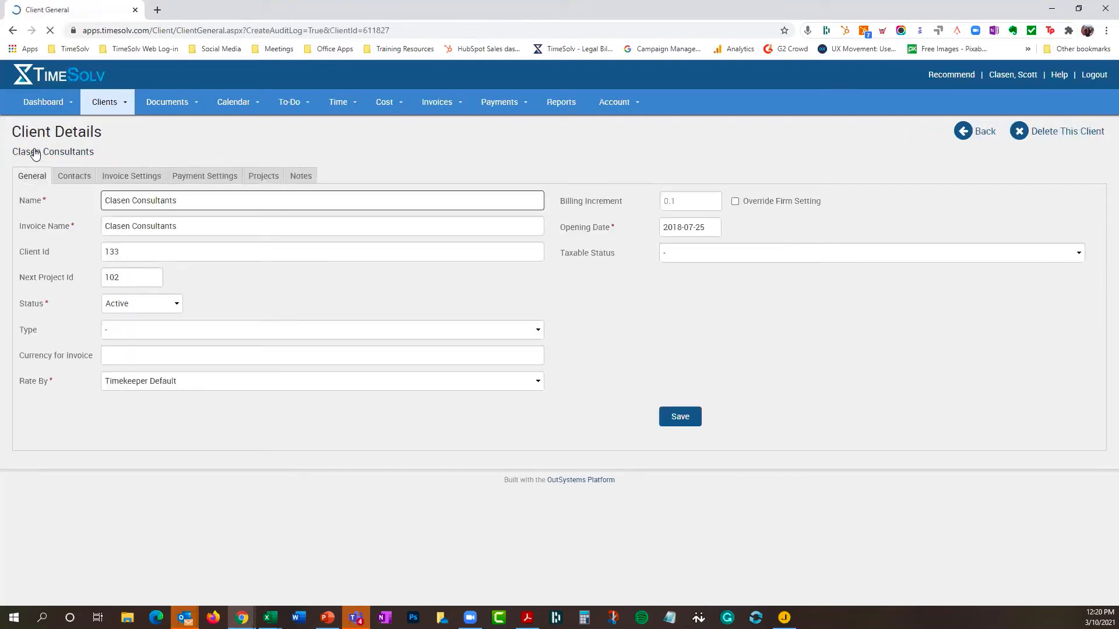
left_click(76, 179)
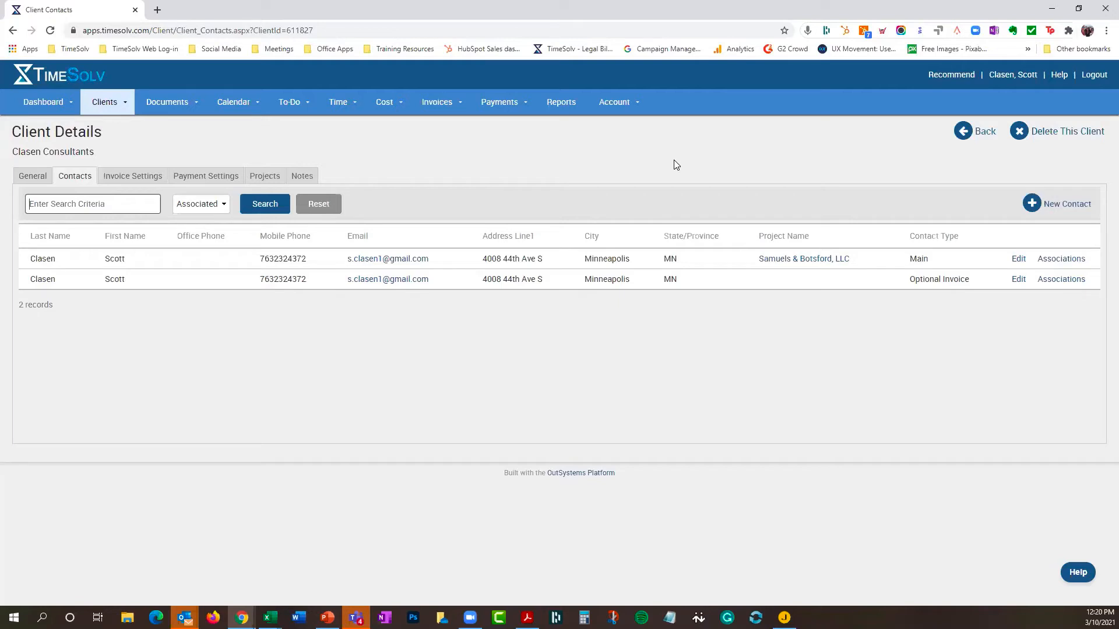
left_click(108, 105)
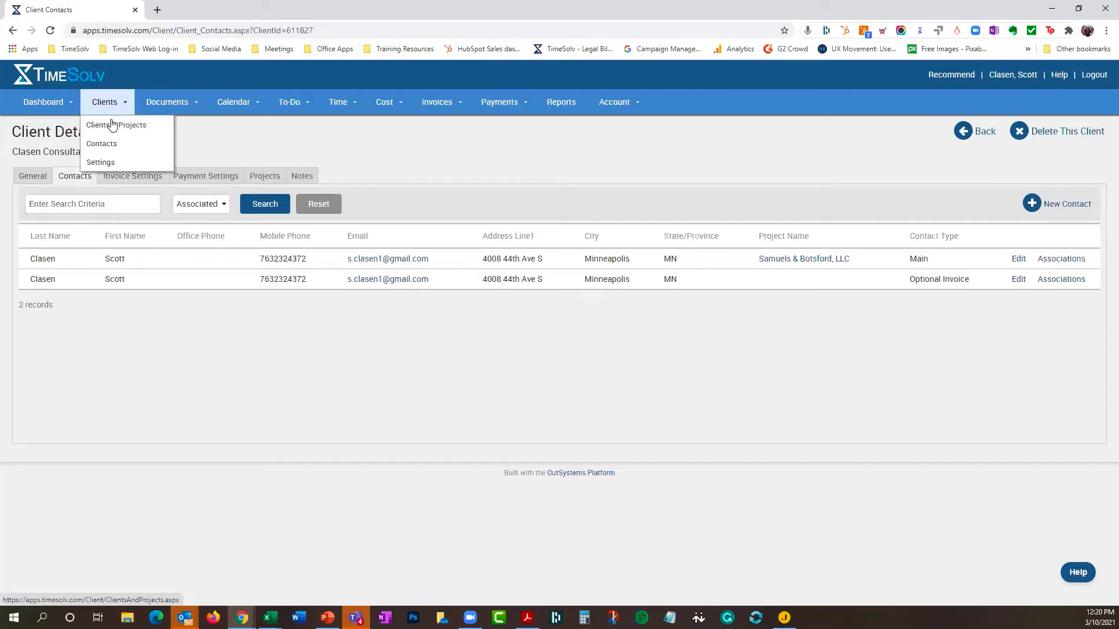
Open the firm-wide Contacts list and check Potentially Duplicate Contacts, finding none
left_click(117, 150)
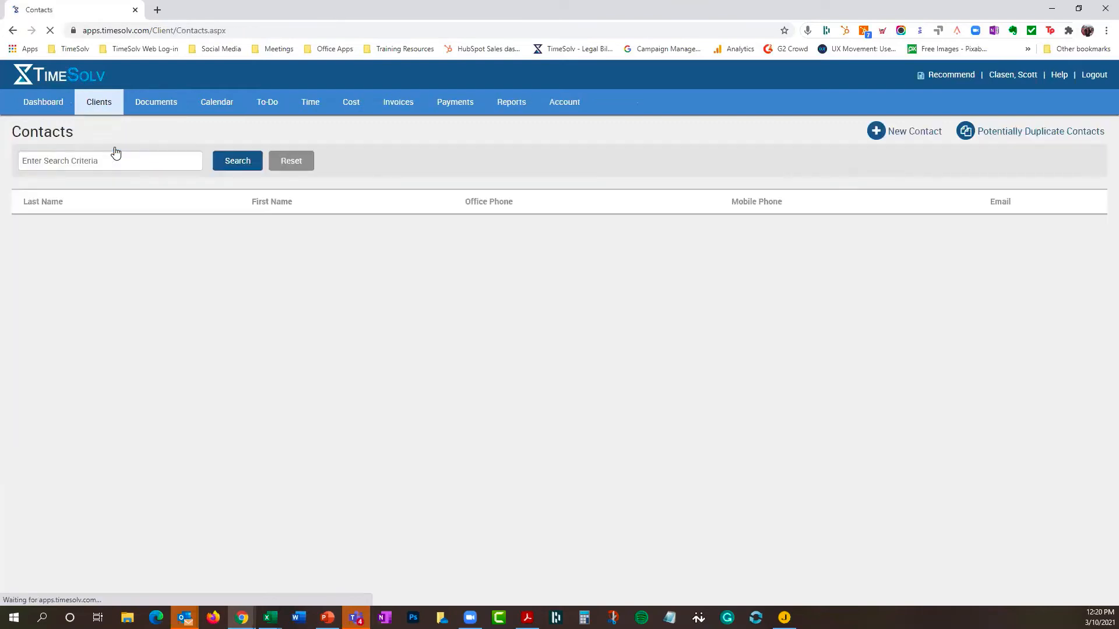
scroll(242, 295, "down", 1)
scroll(242, 295, "down", 5)
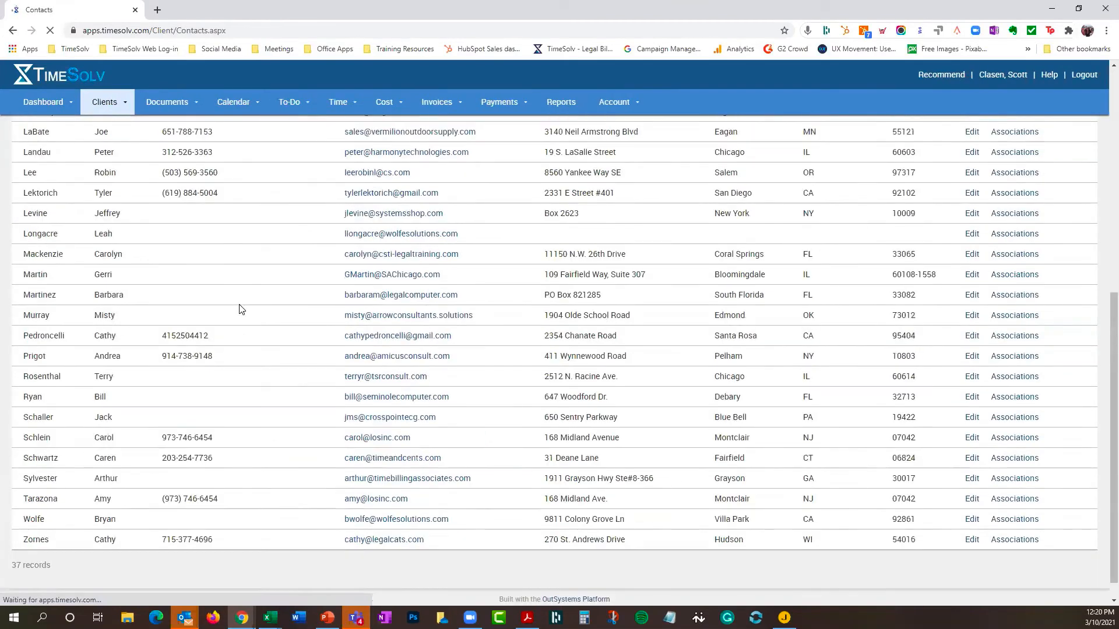
scroll(240, 304, "up", 6)
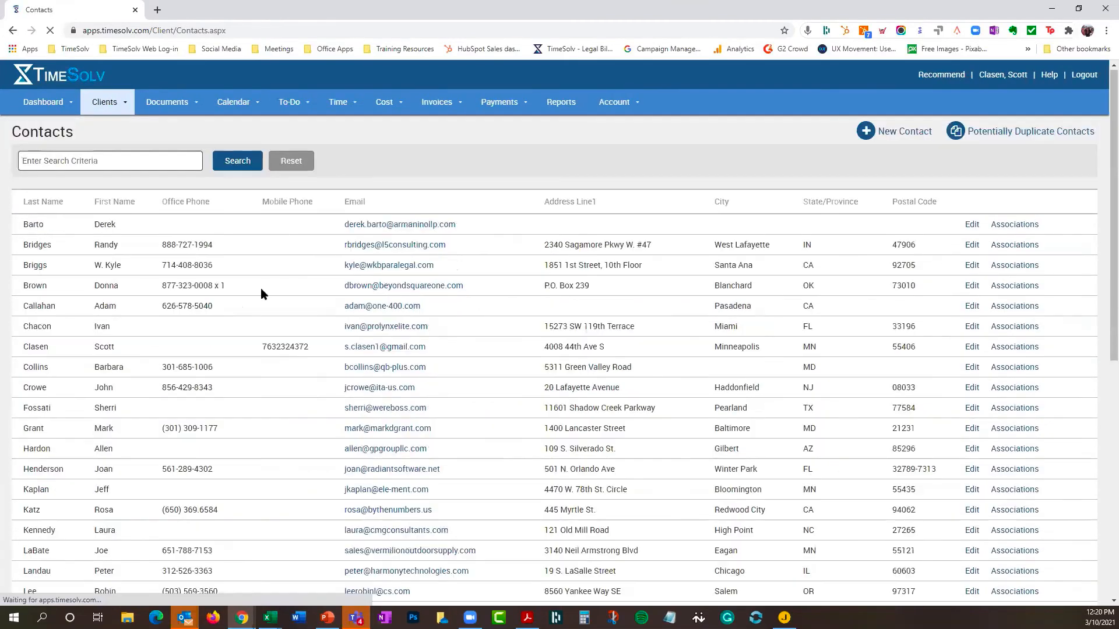
left_click(1017, 135)
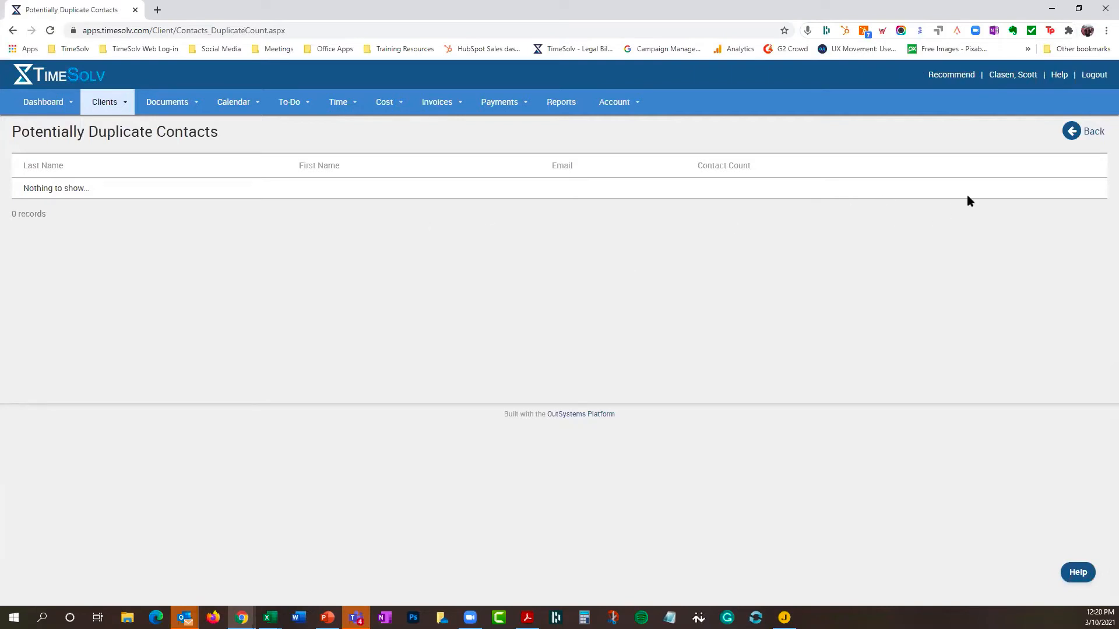
left_click(1093, 134)
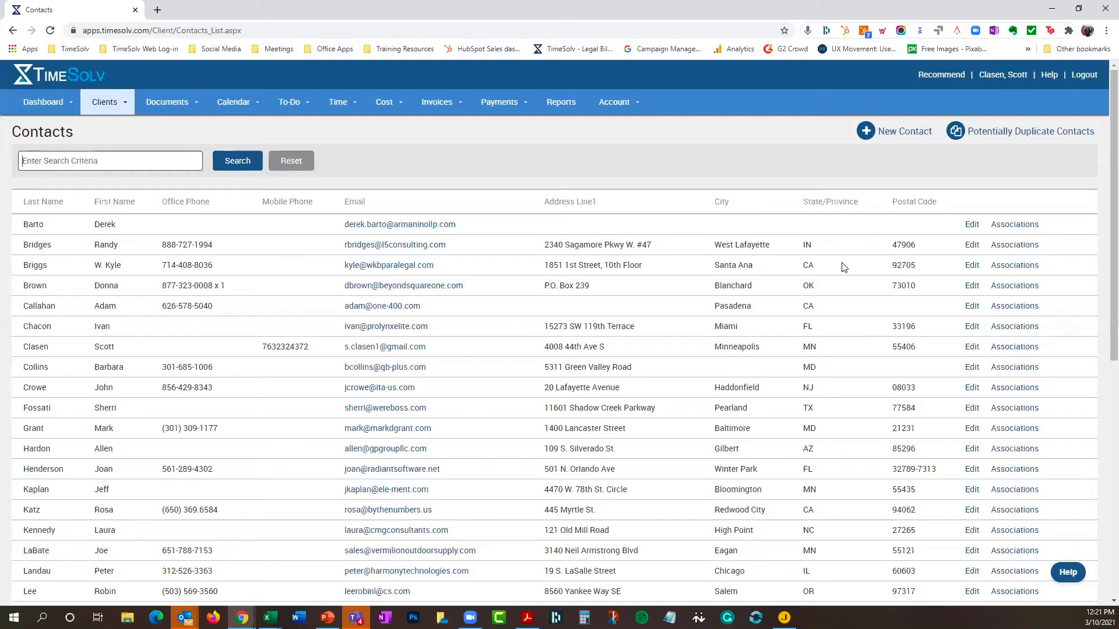
Edit the first contact in the firm-wide list and enlarge its Address Line 3 box
left_click(972, 224)
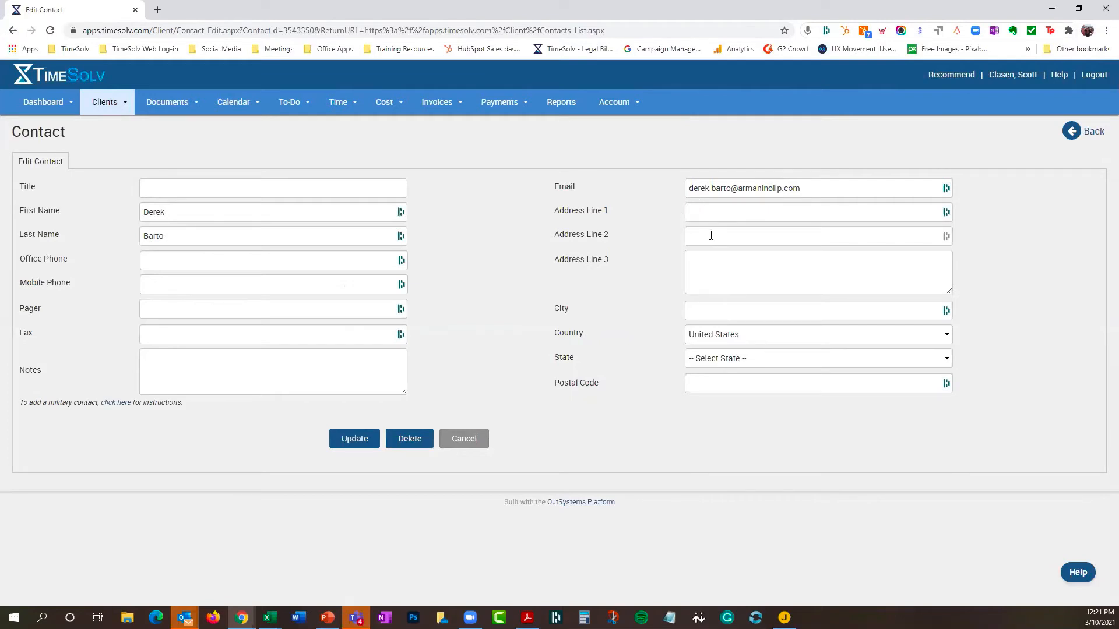
left_click(702, 265)
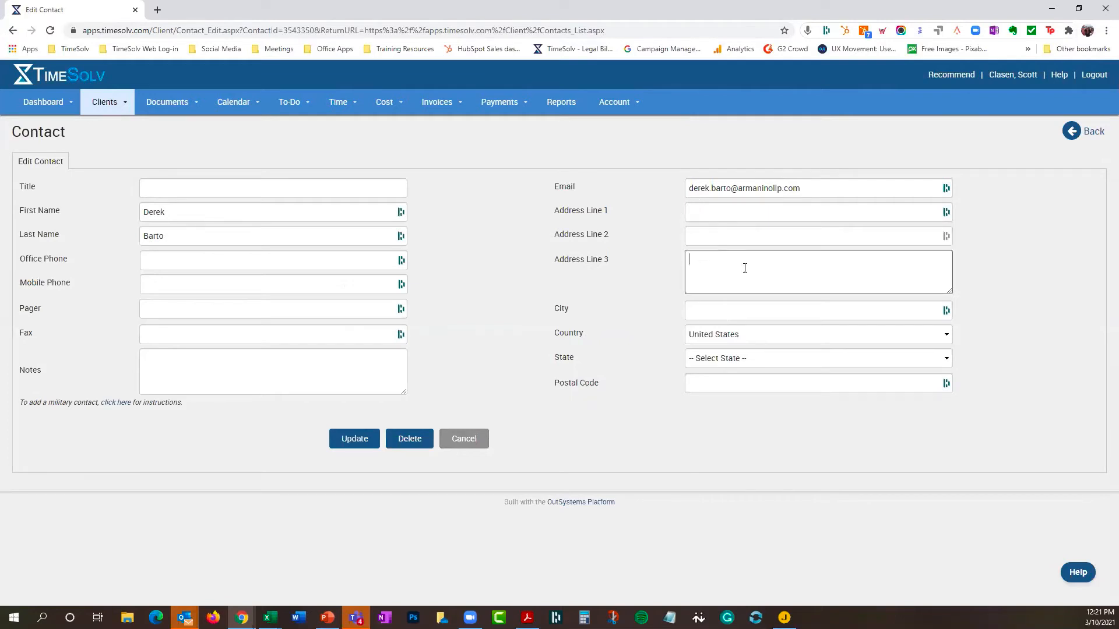
mouse_move(950, 293)
left_mouse_down()
mouse_move(950, 342)
mouse_move(950, 312)
left_mouse_up()
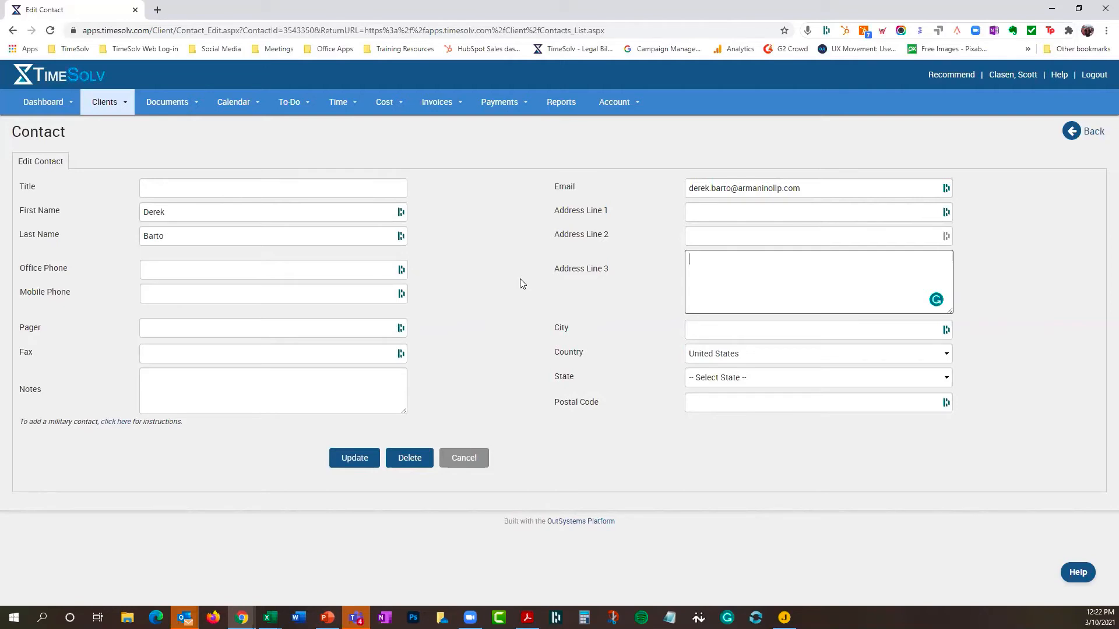
mouse_move(327, 616)
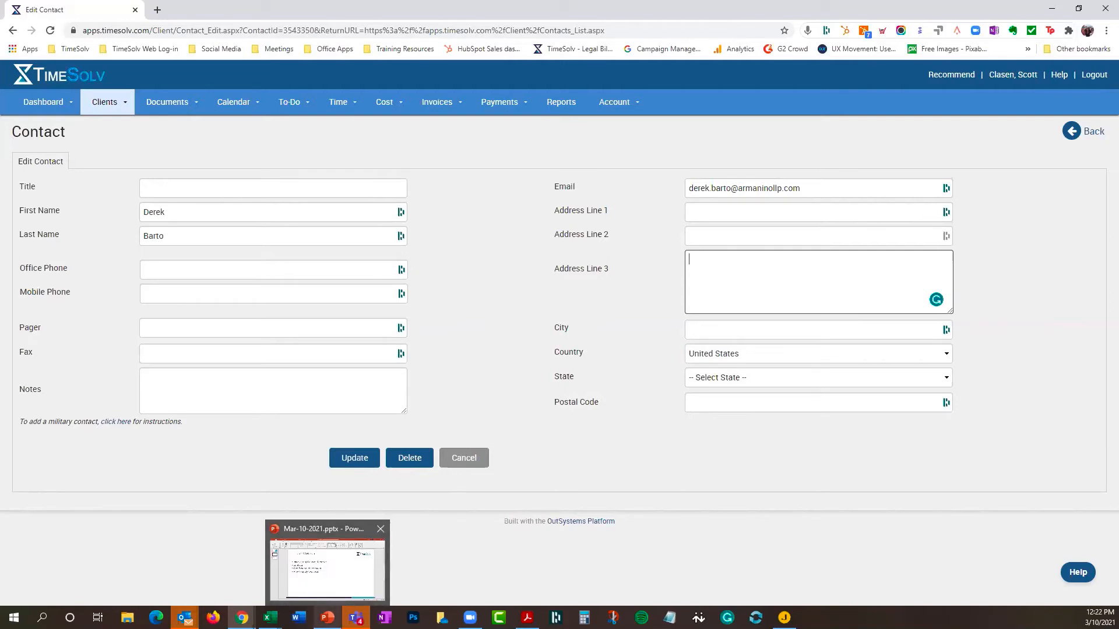
Show the Mar-10-2021.pptx 'Today's Webinar' agenda slide, then return to the contact editing page
left_click(332, 585)
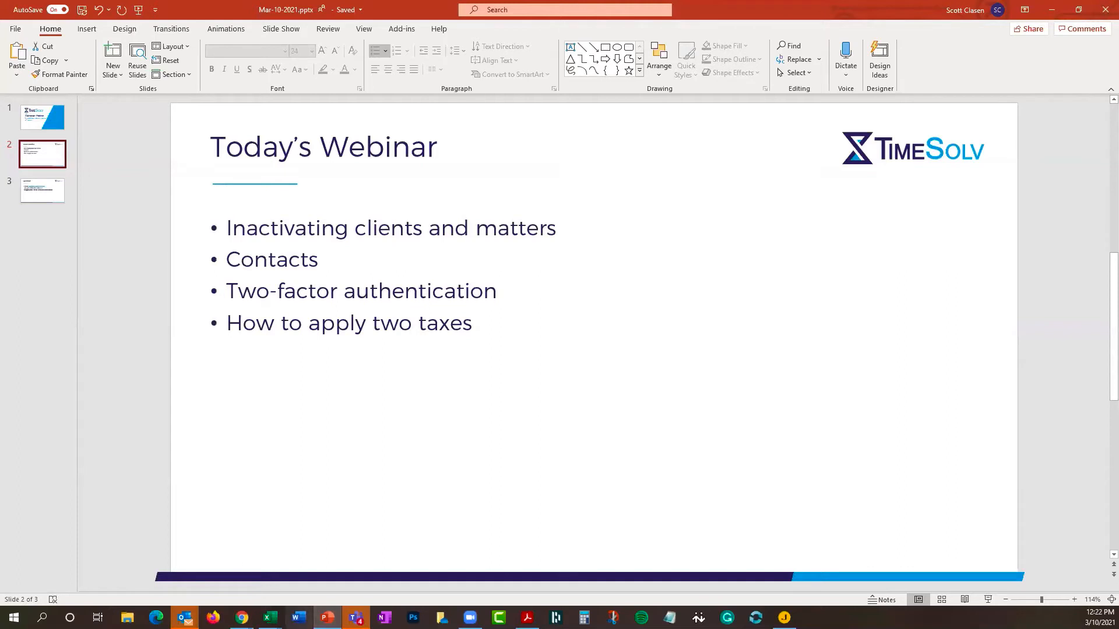
mouse_move(242, 618)
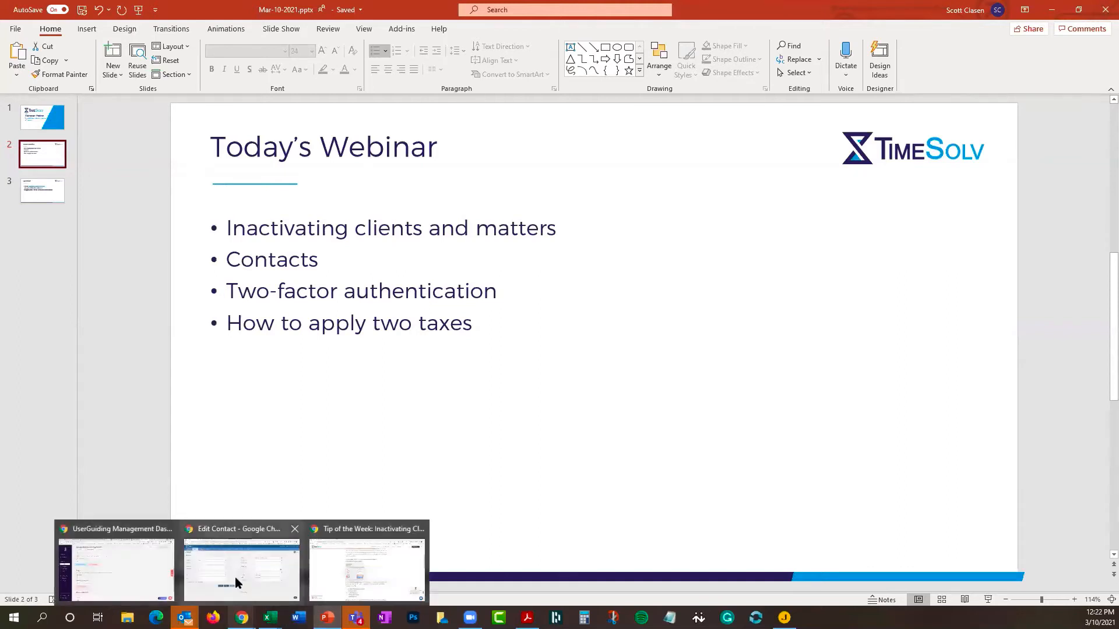
left_click(236, 577)
Go to the Import/Export page's Export Excel tab, keeping Client as the export entity
mouse_move(619, 104)
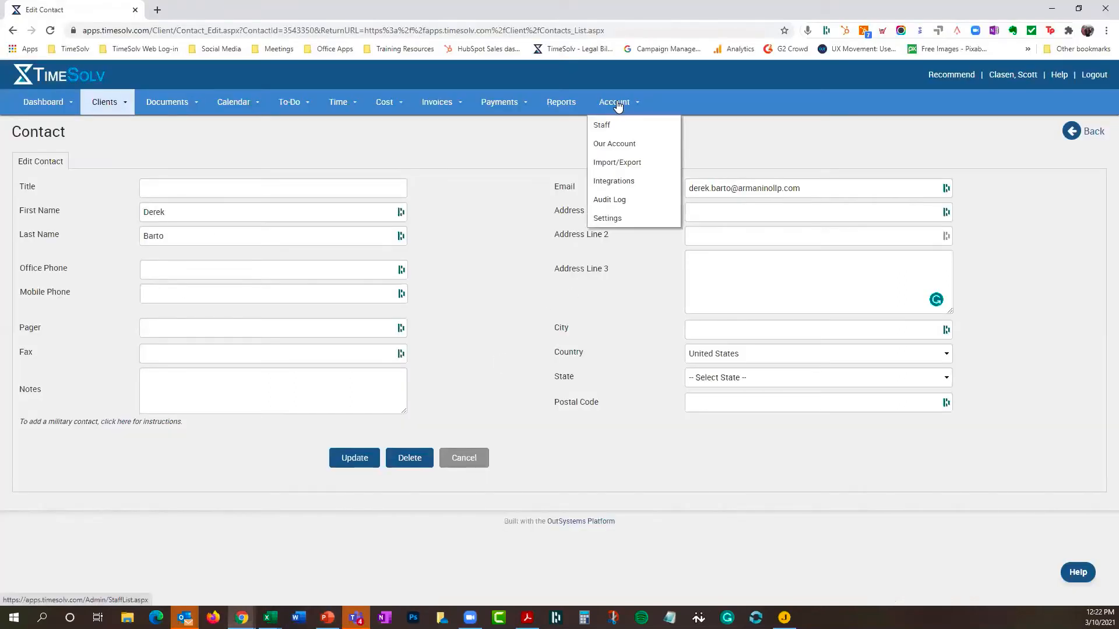
left_click(627, 162)
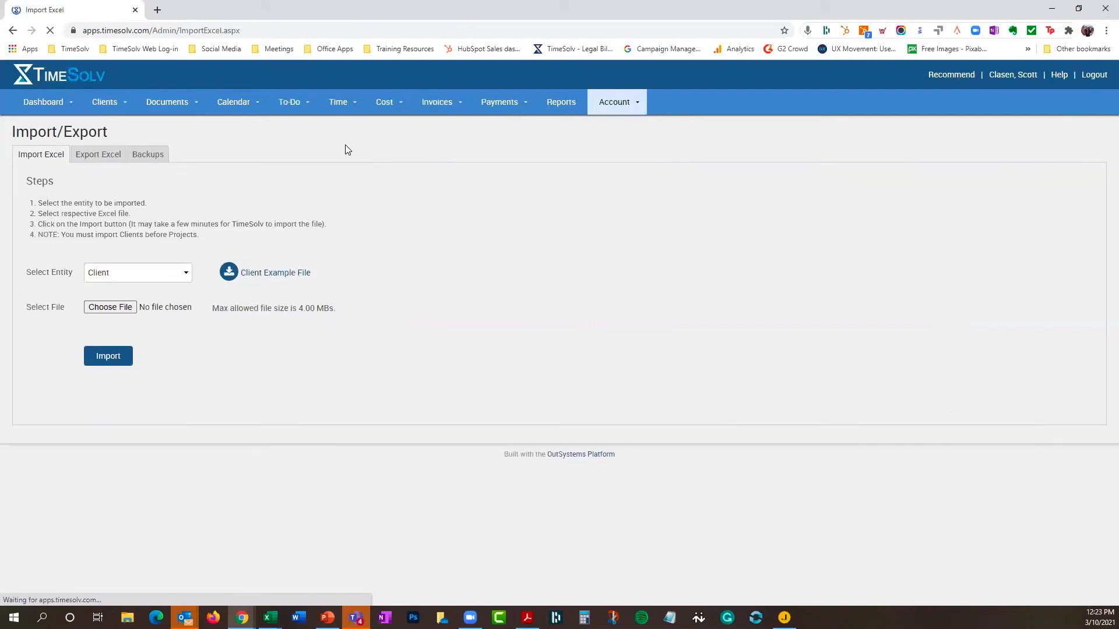
left_click(82, 154)
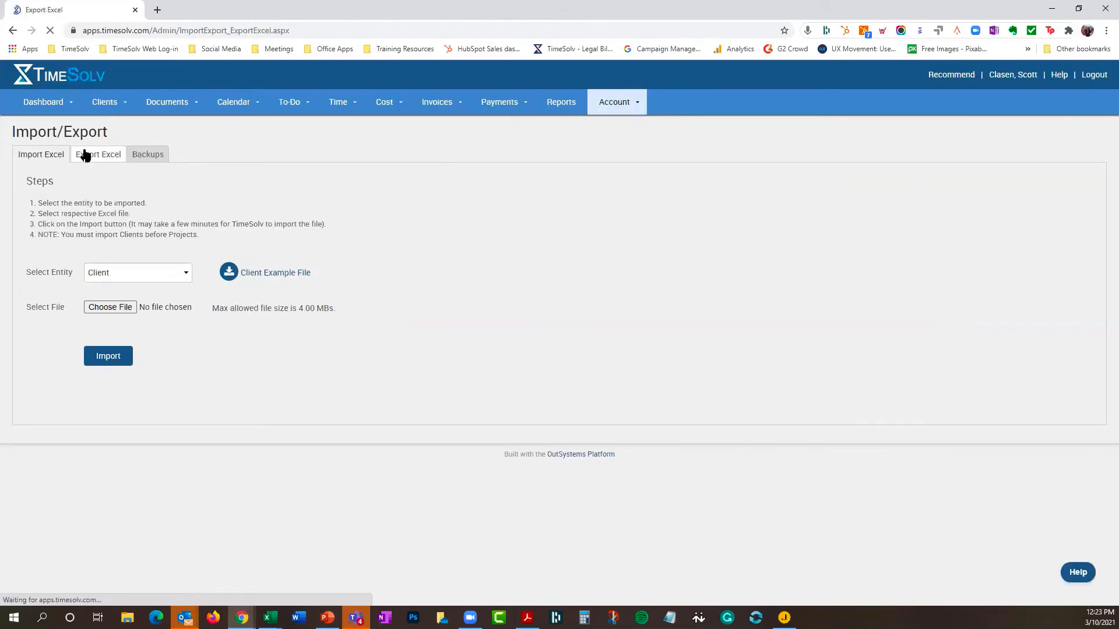
left_click(181, 182)
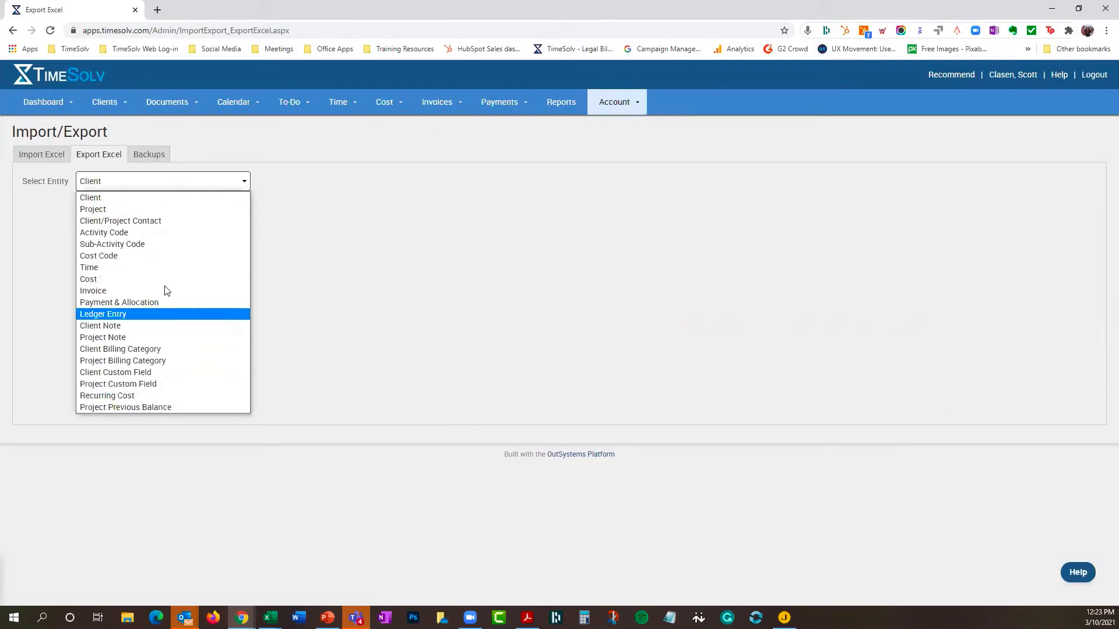
left_click(318, 138)
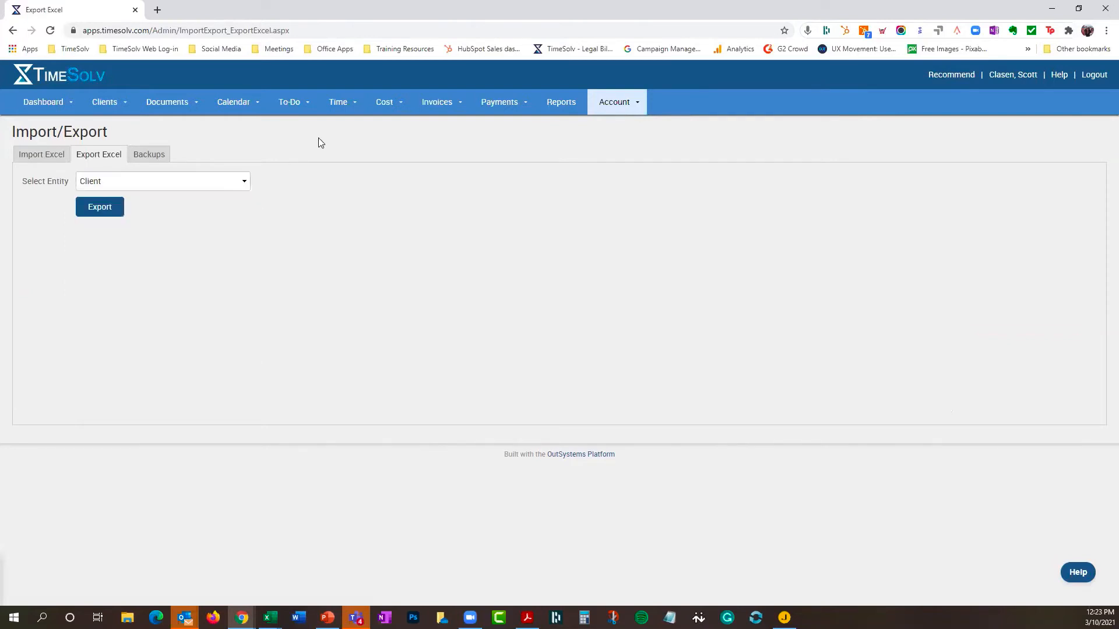
mouse_move(167, 109)
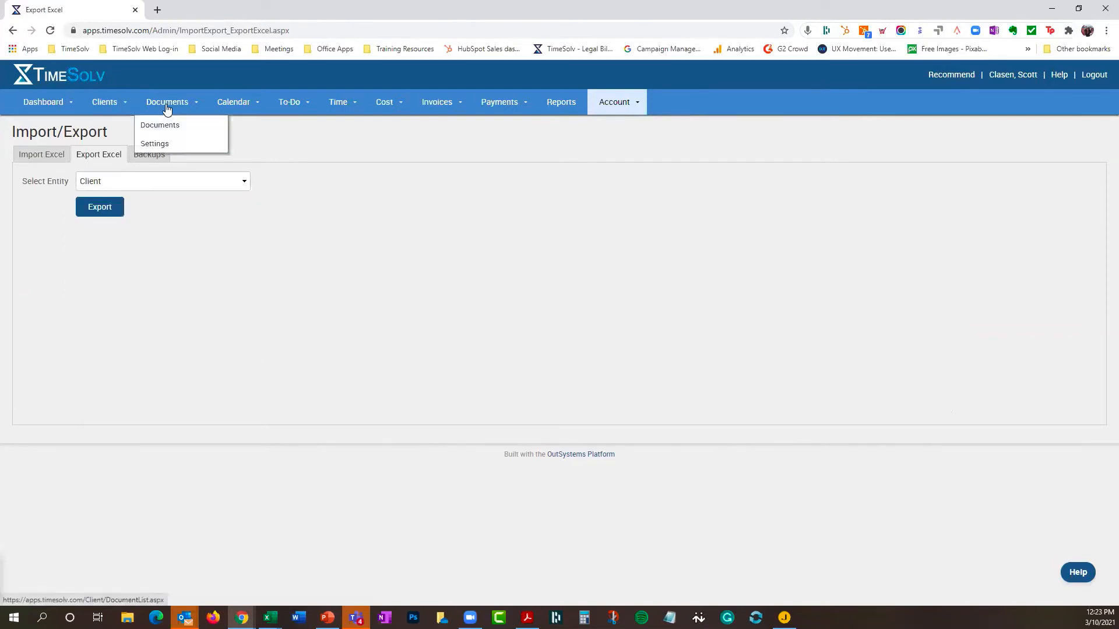
left_click(171, 129)
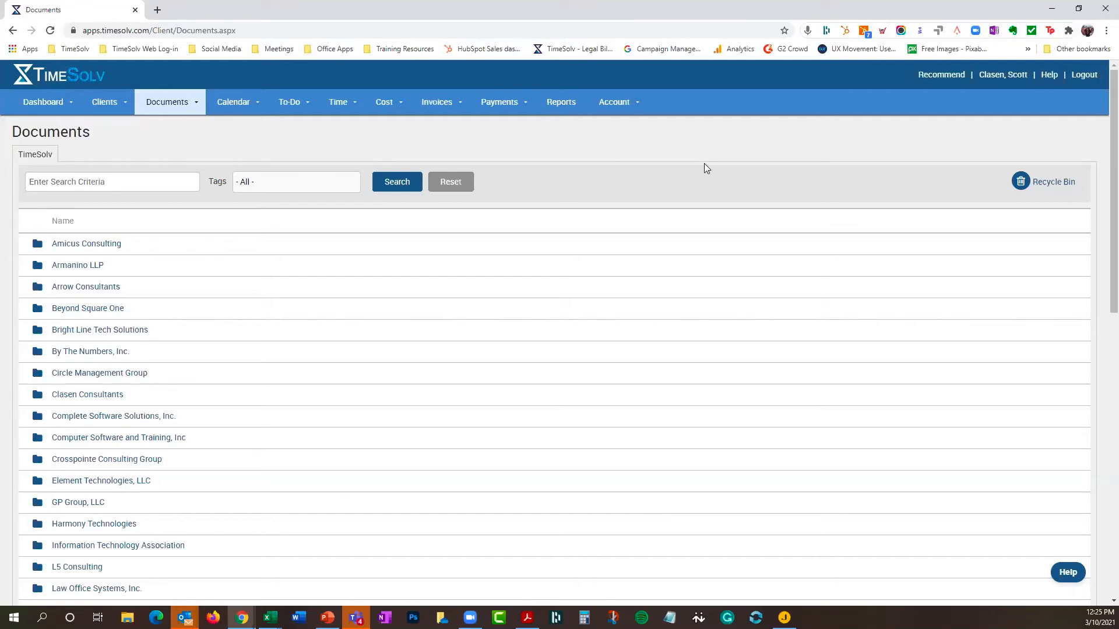
Open Account > Settings and expand the Security section's Two-Factor Authentication dropdown
left_click(619, 109)
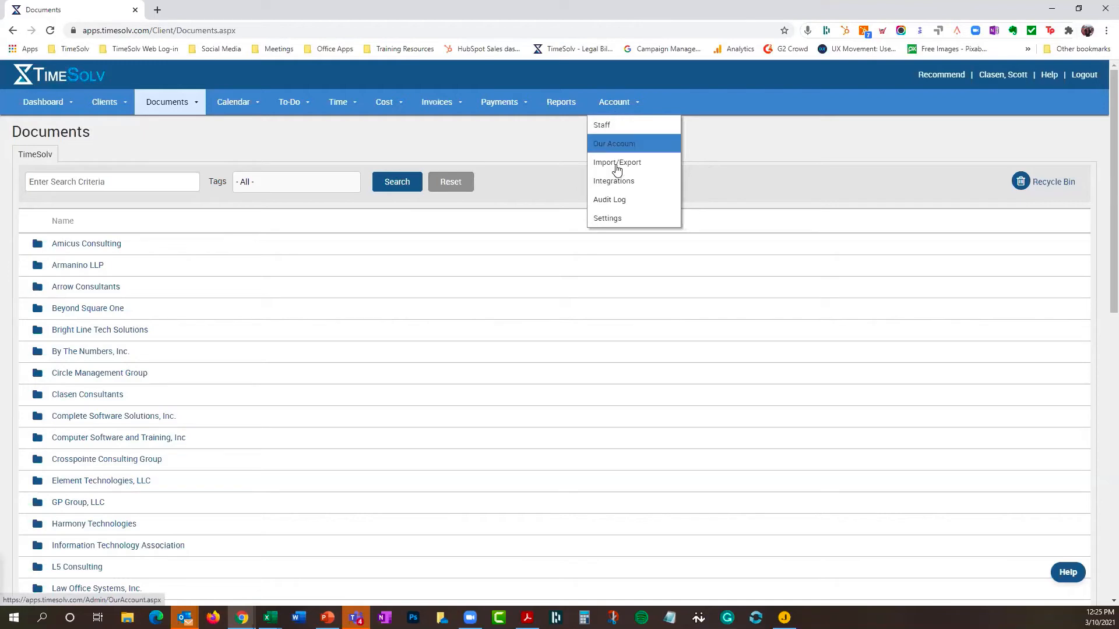
left_click(610, 224)
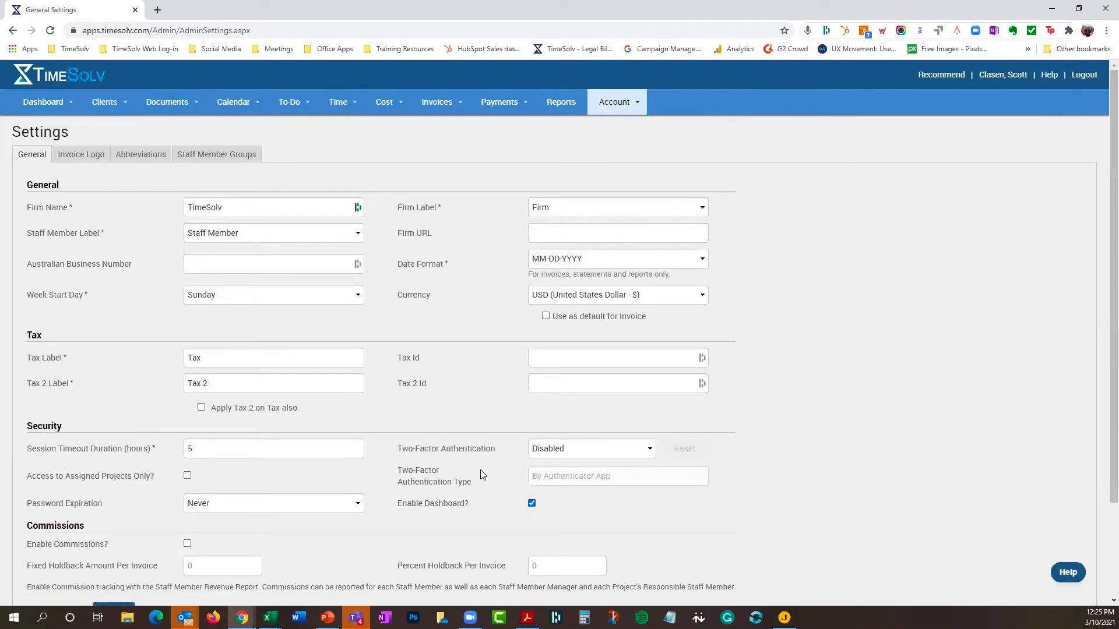
scroll(964, 362, "down", 2)
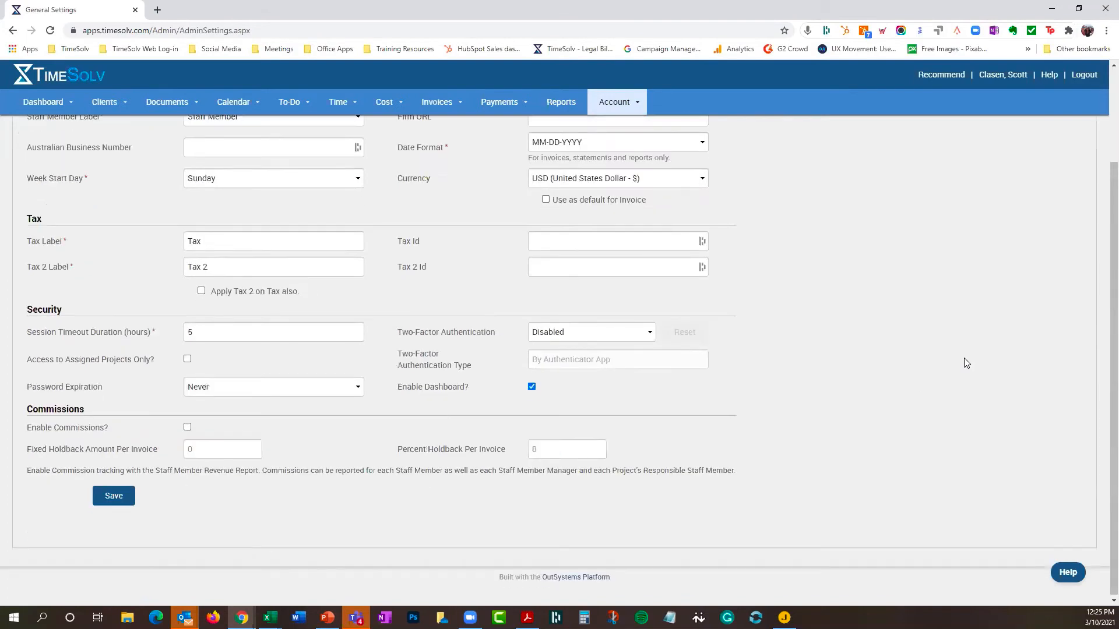
left_click(564, 334)
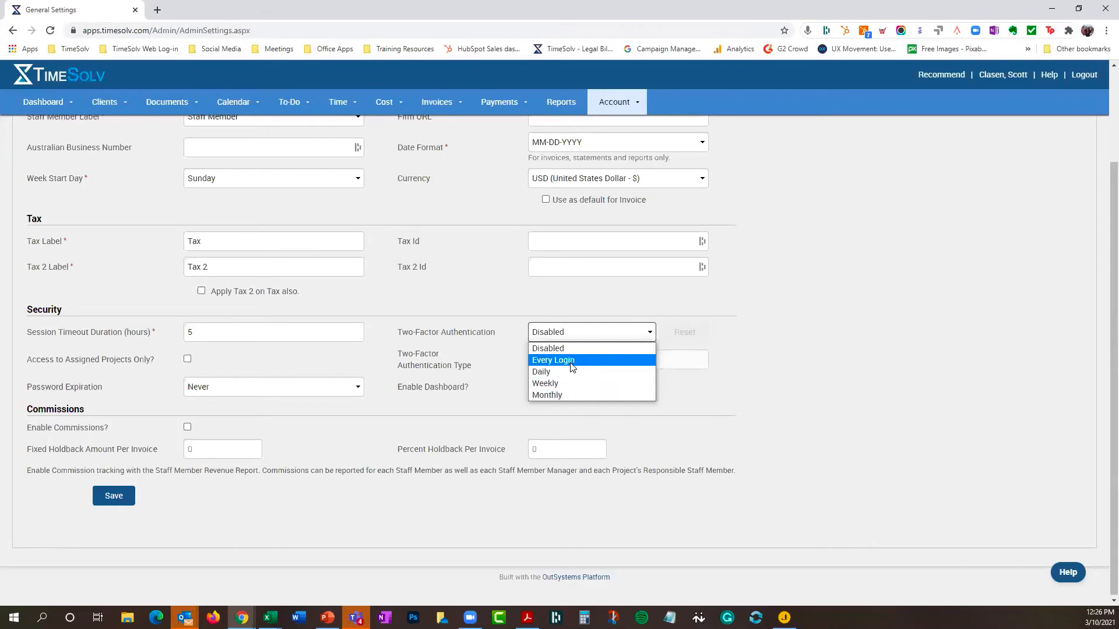
Set Two-Factor Authentication to Every Login, By Authenticator App, and save the firm settings
left_click(571, 362)
left_click(612, 332)
left_click(576, 361)
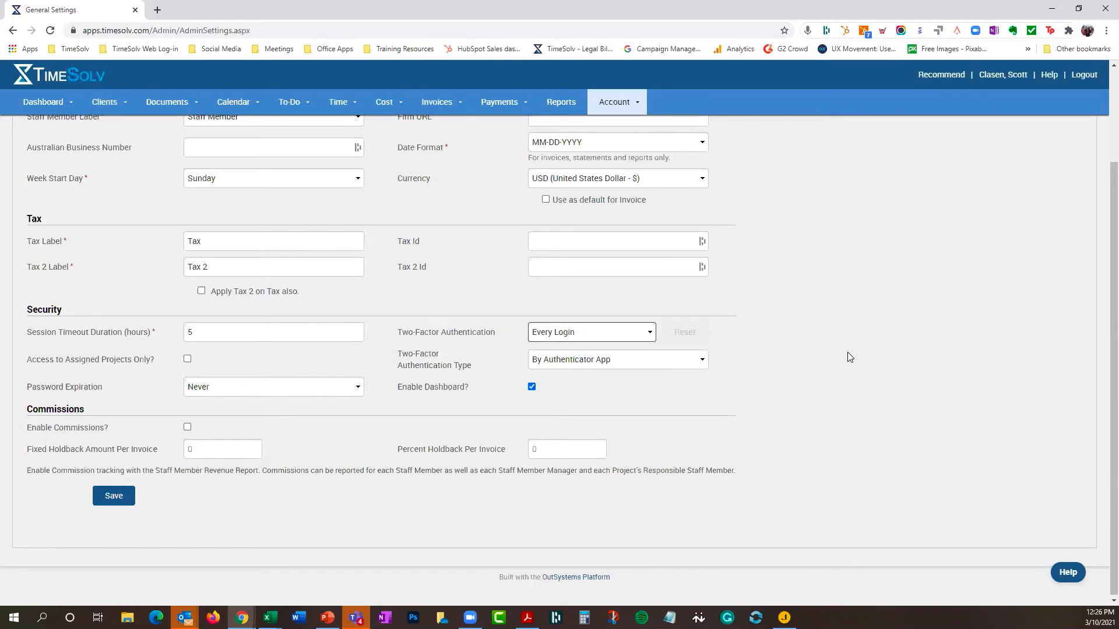
left_click(661, 358)
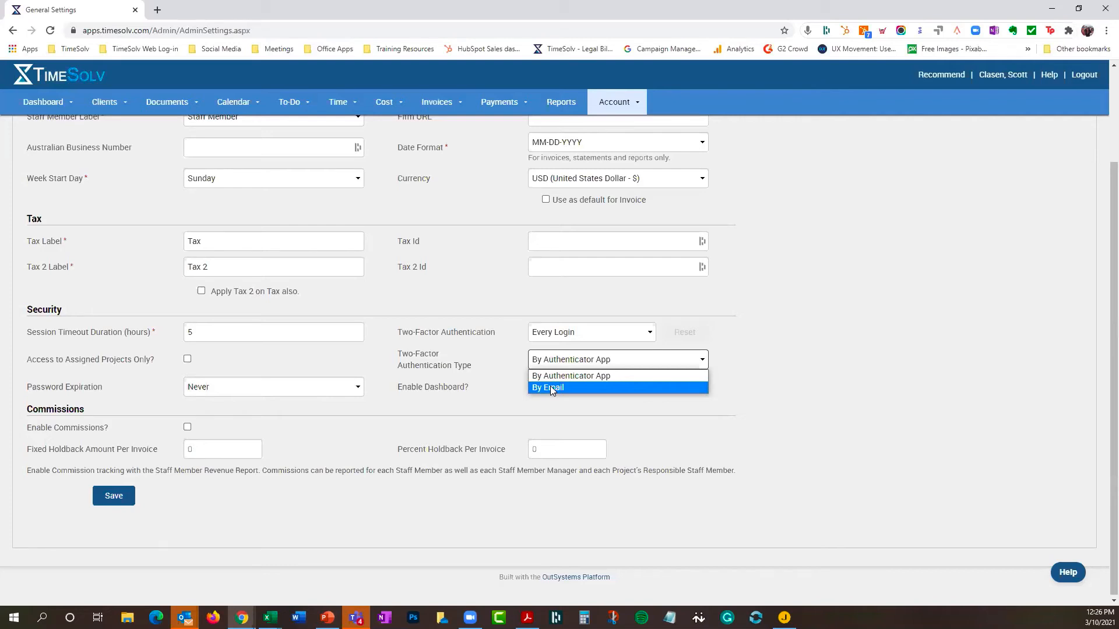
left_click(582, 388)
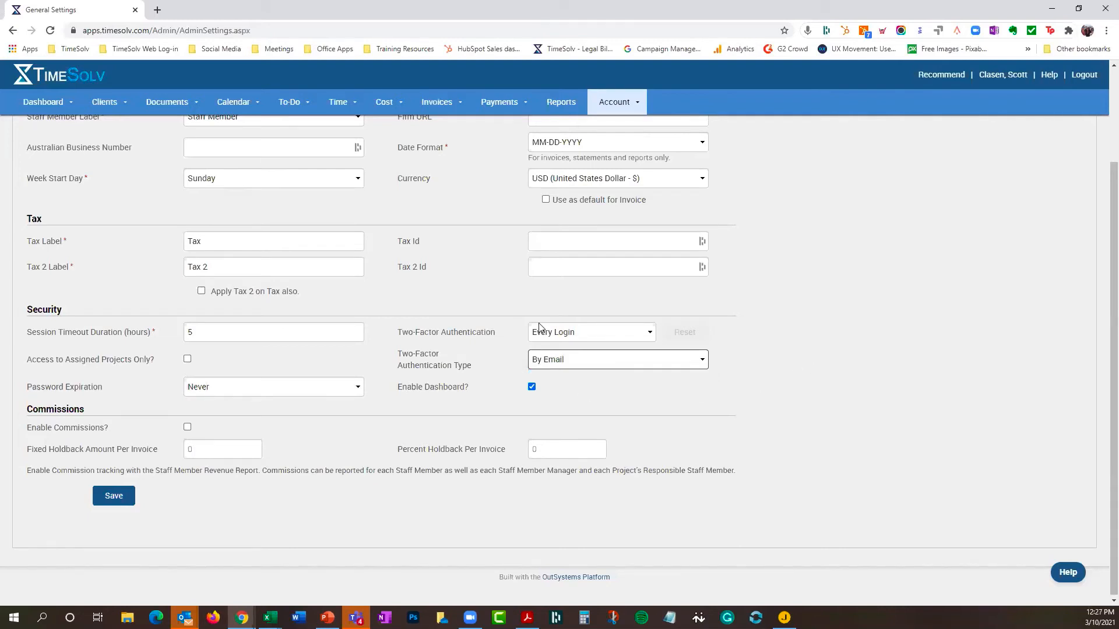
left_click(563, 338)
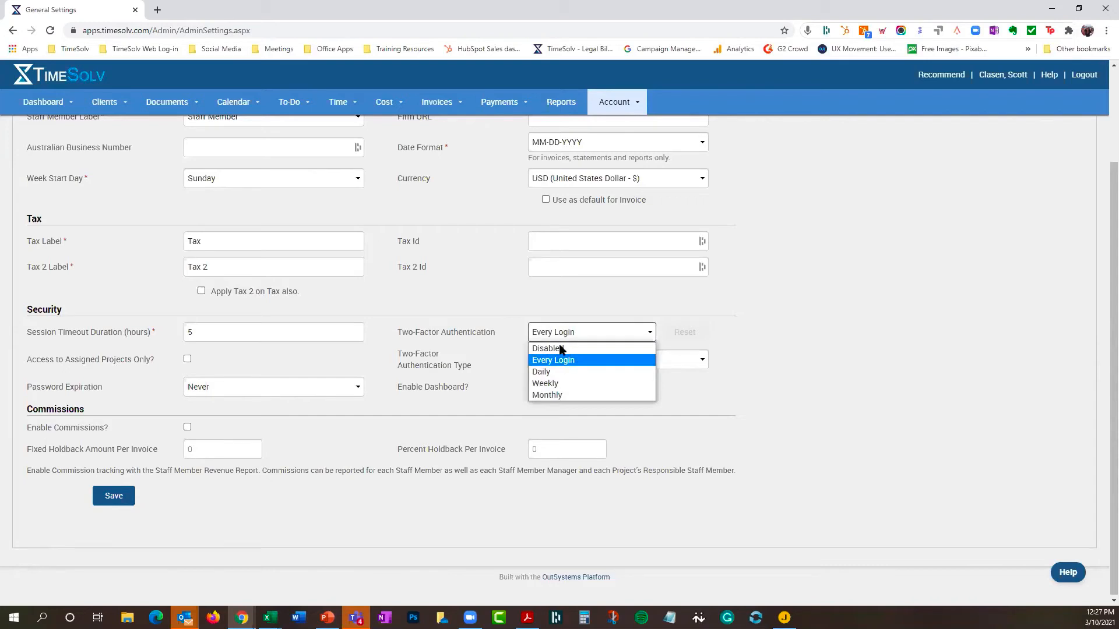
left_click(839, 357)
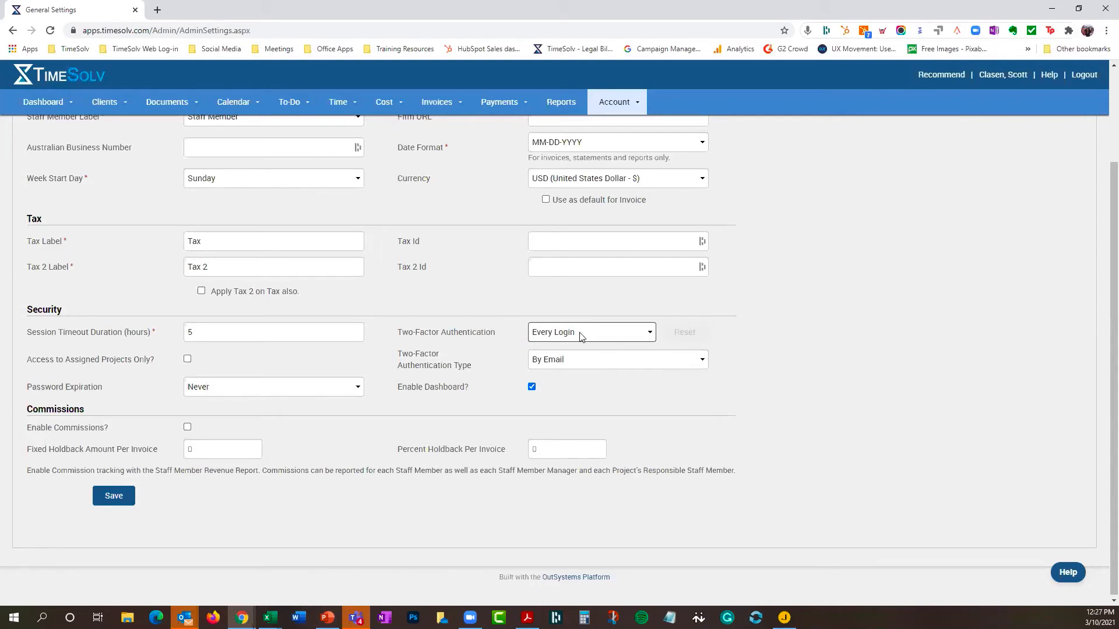
left_click(564, 362)
left_click(568, 376)
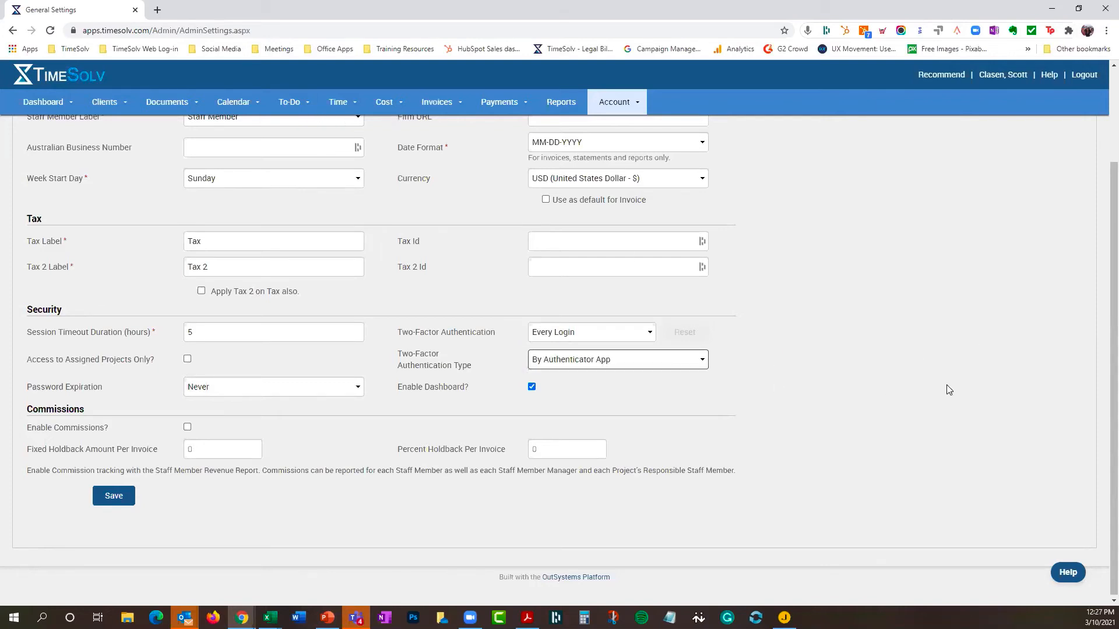
left_click(114, 496)
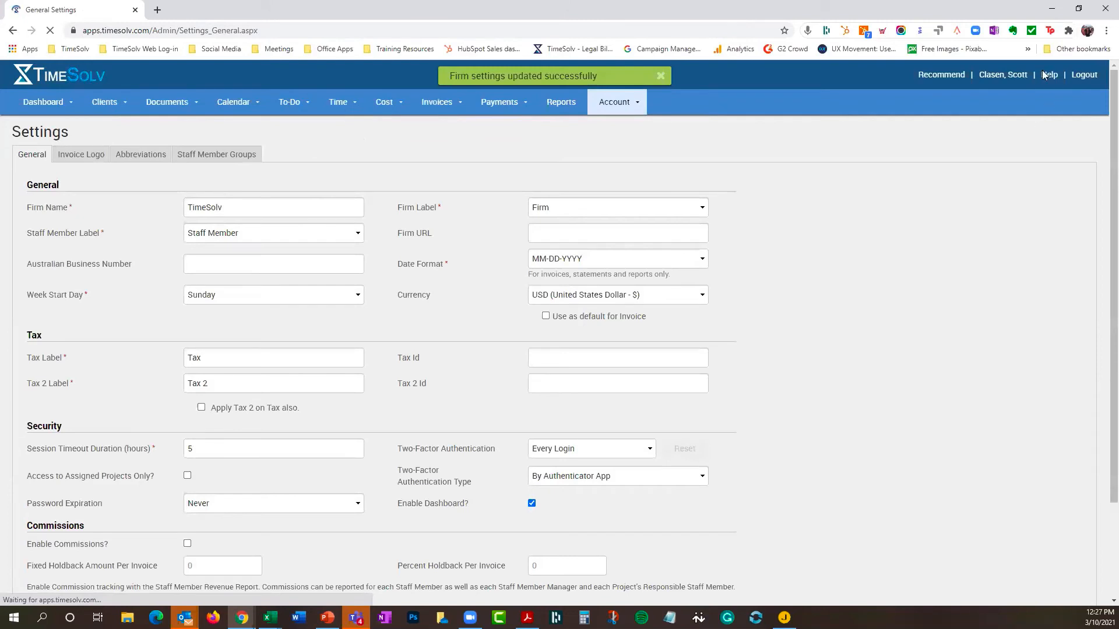
Log out of TimeSolv and sign back in with the saved credentials
left_click(1085, 76)
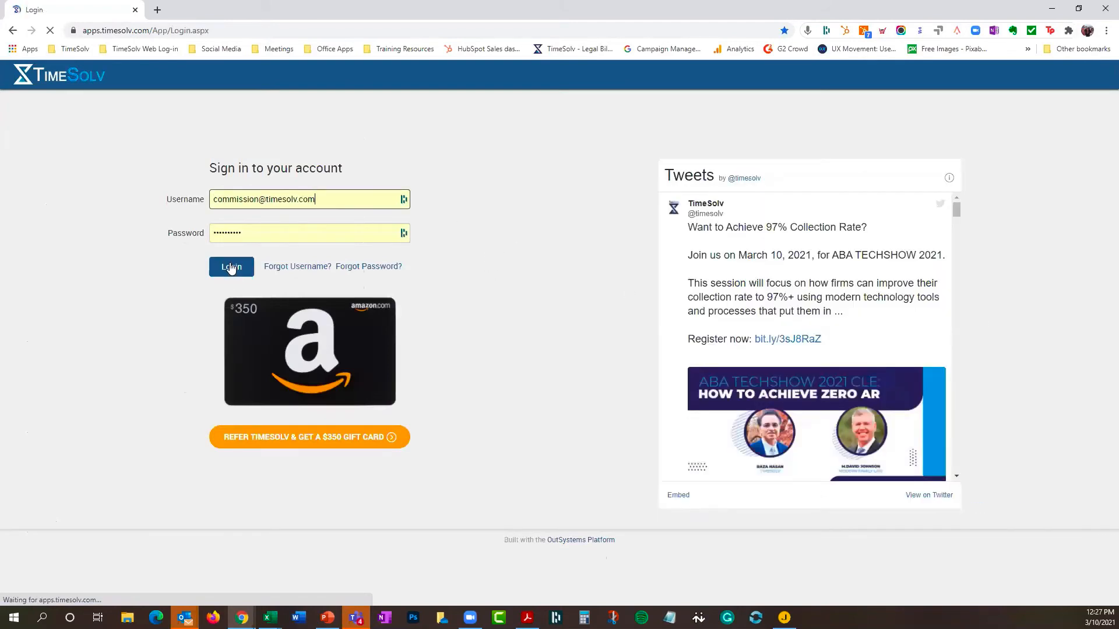
left_click(231, 267)
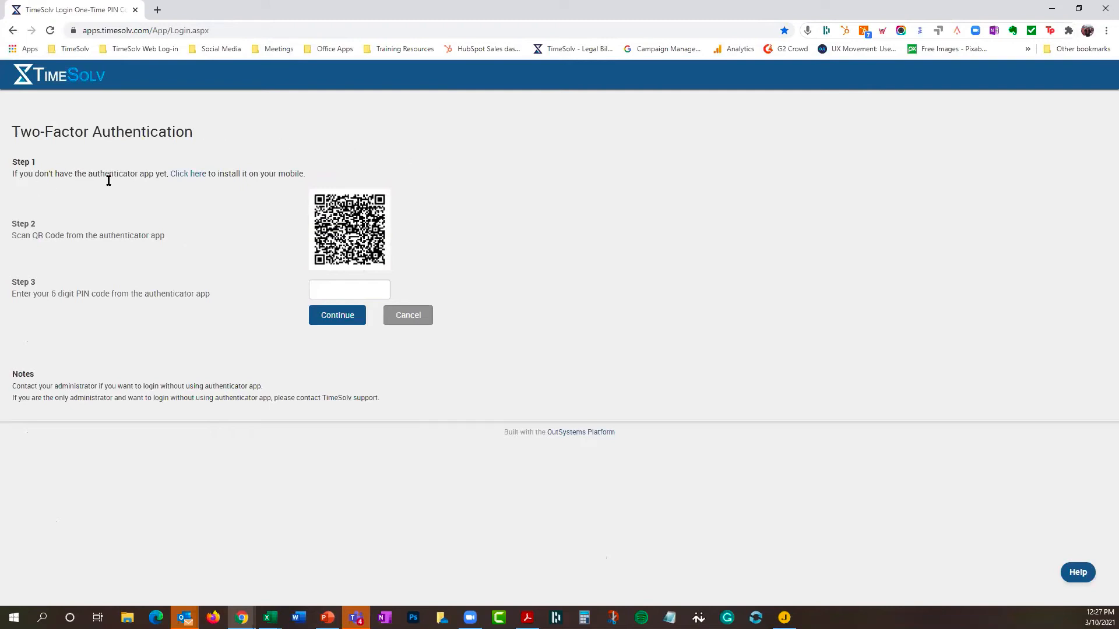
left_click(191, 174)
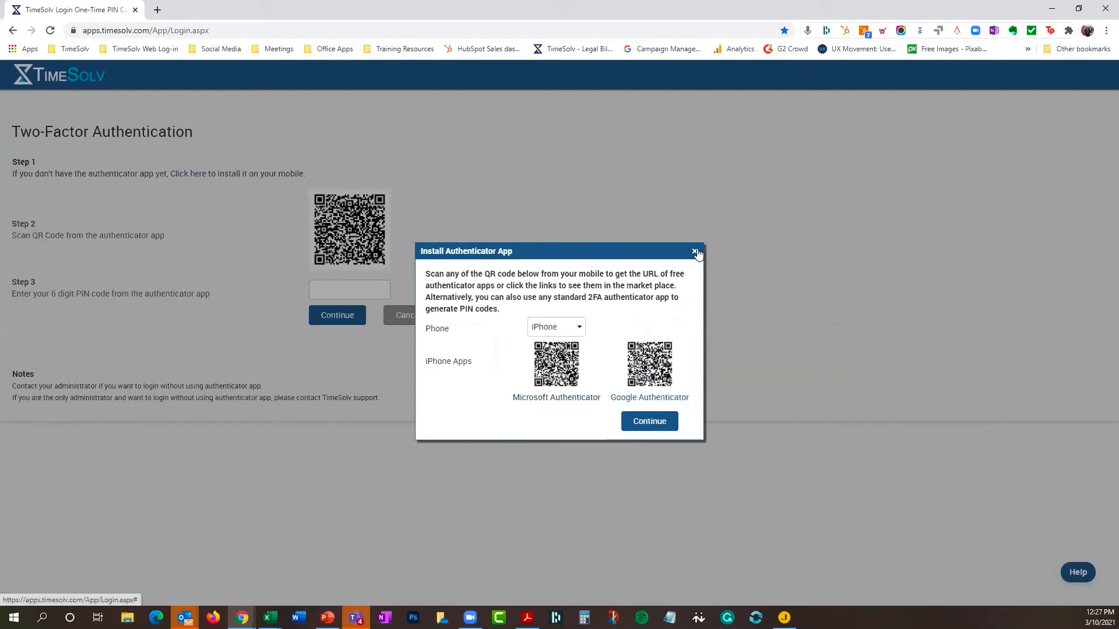
left_click(546, 322)
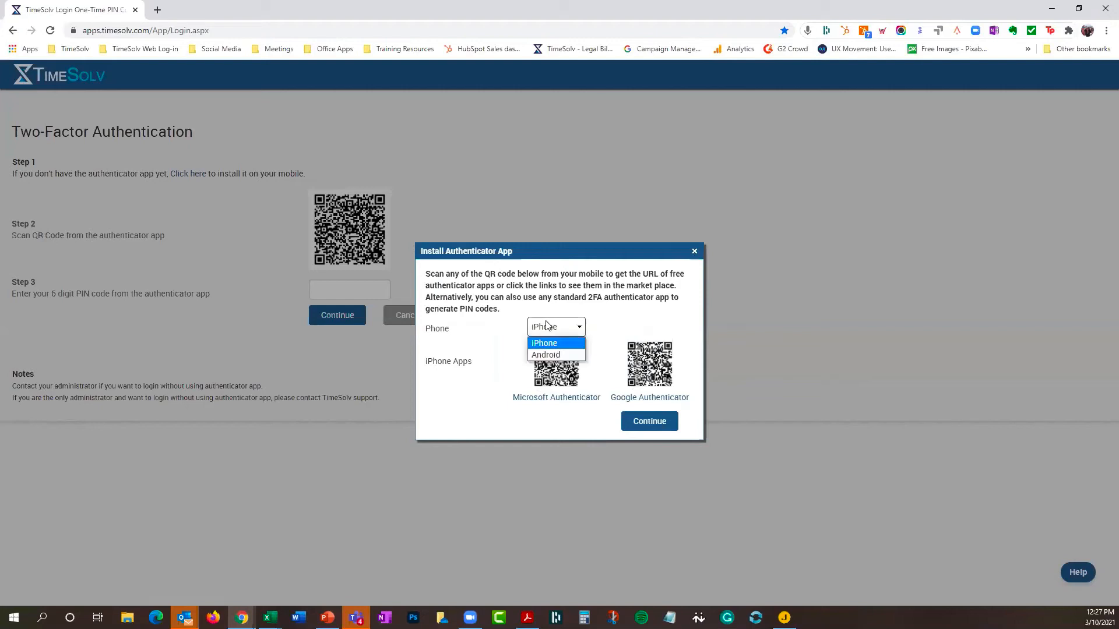
left_click(646, 319)
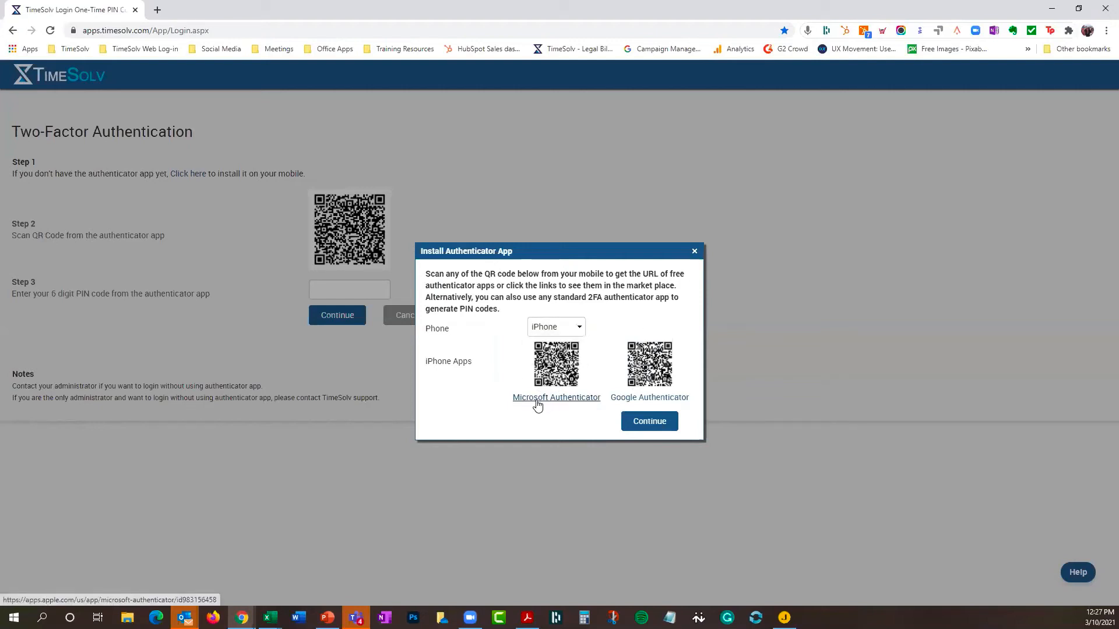
left_click(695, 251)
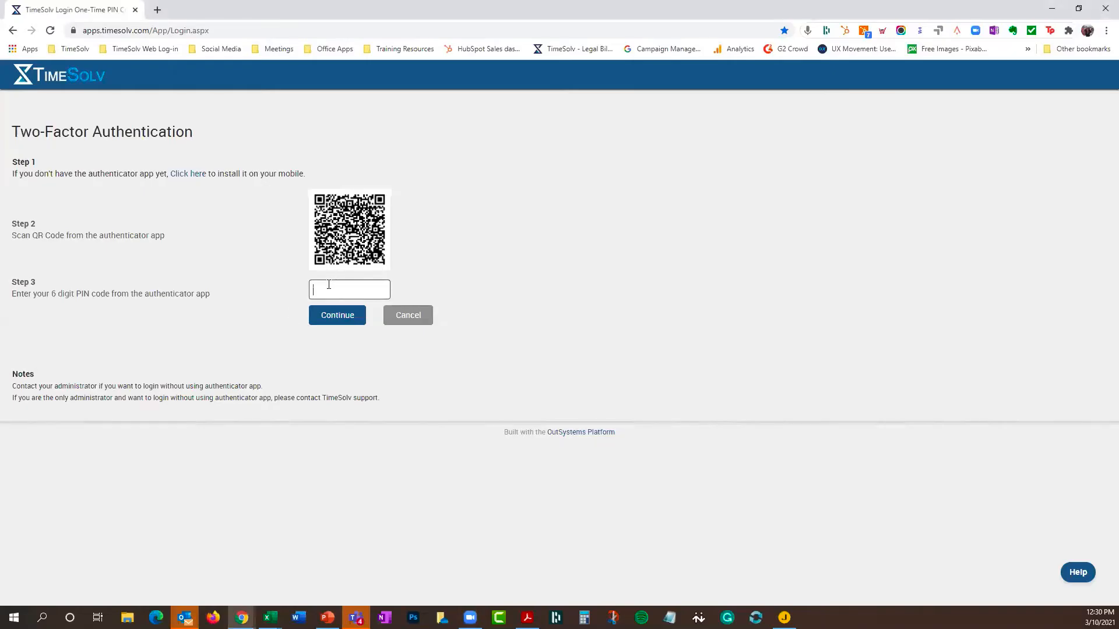
Enter the six-digit authenticator PIN in Step 3 and submit it to reach Time Entry
left_click(343, 318)
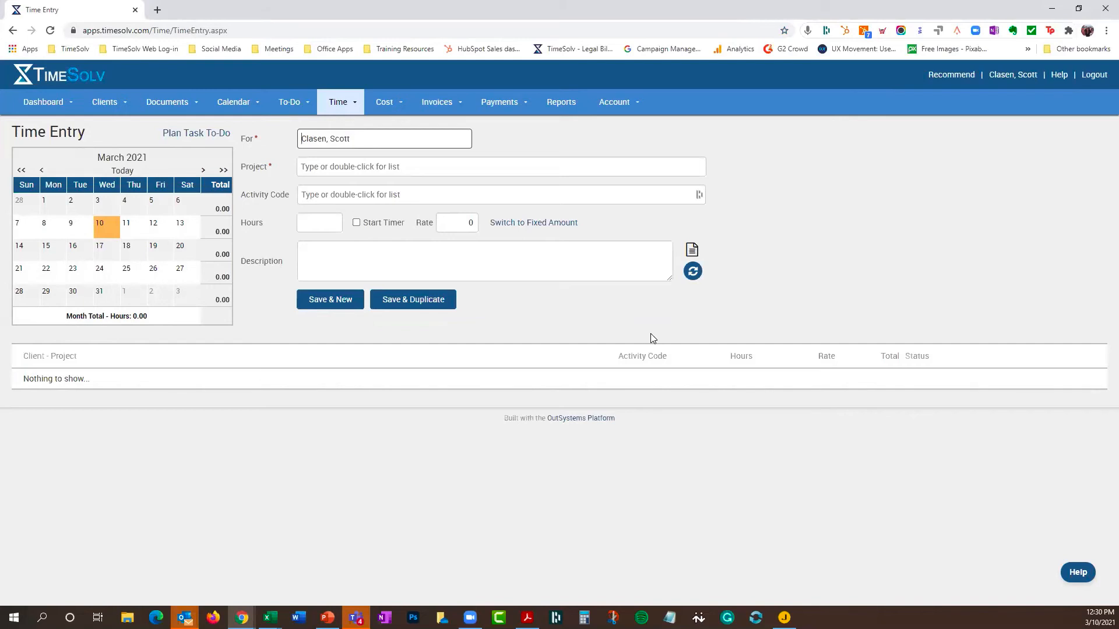
Log out, sign back in with the saved credentials, and focus the authenticator PIN box
left_click(1094, 76)
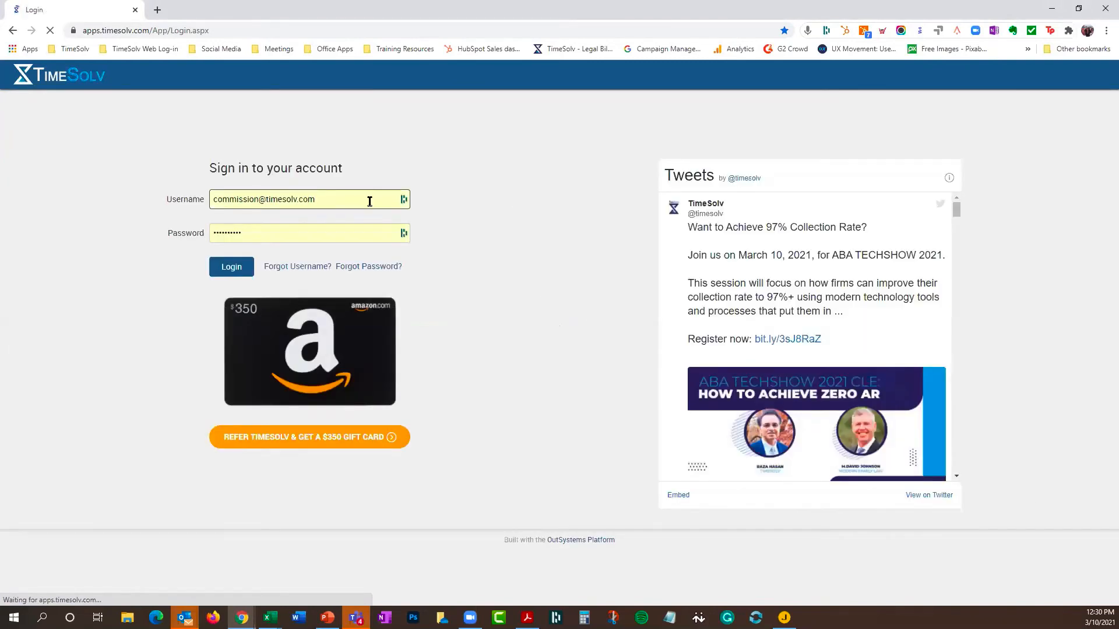
left_click(231, 270)
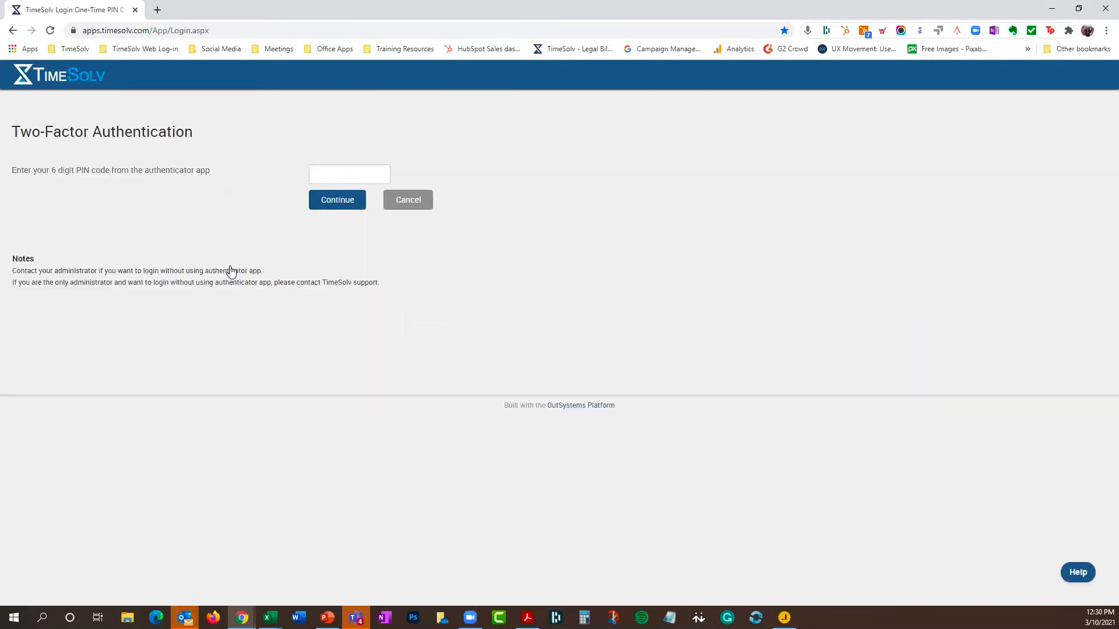
left_click(353, 176)
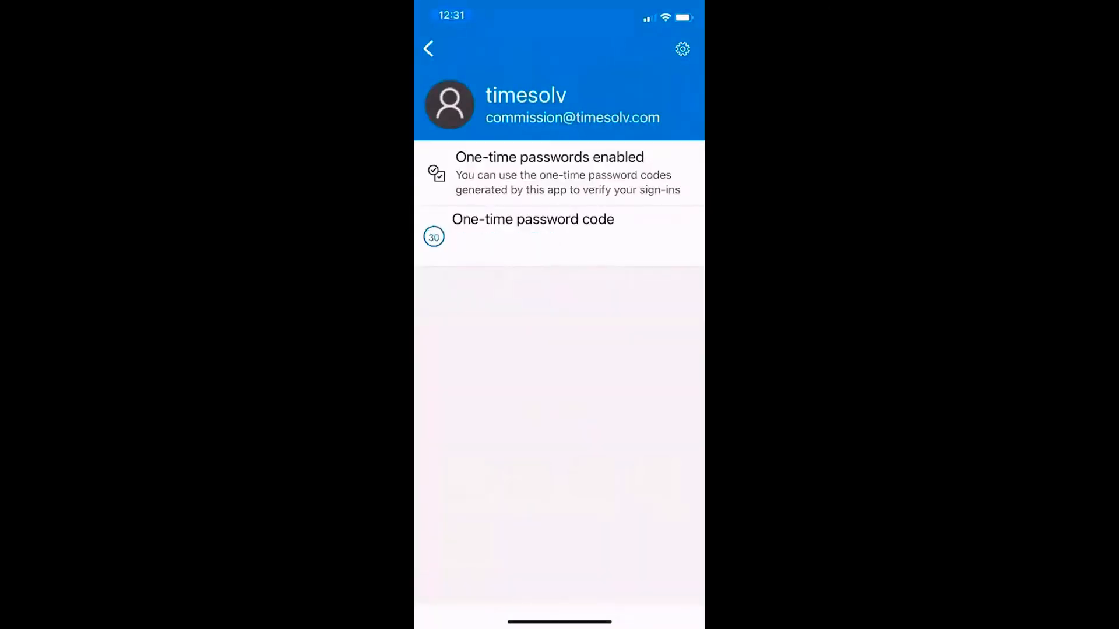
Relaunch Microsoft Authenticator on the phone and show the timesolv account's current one-time code
left_click(429, 49)
left_click_drag(559, 622, 559, 349)
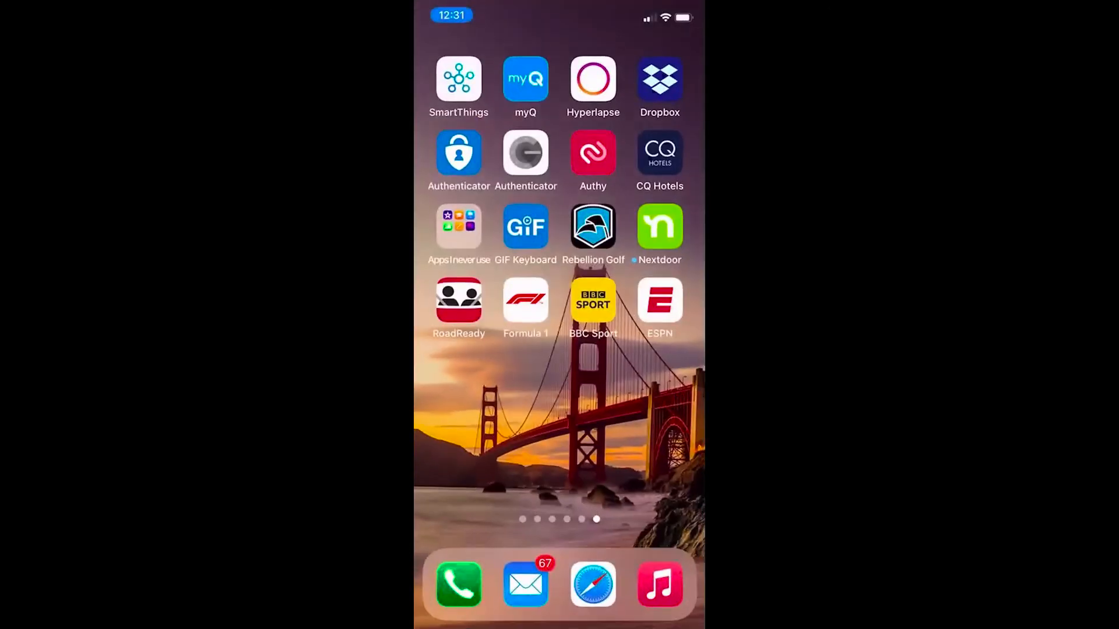
left_click(458, 152)
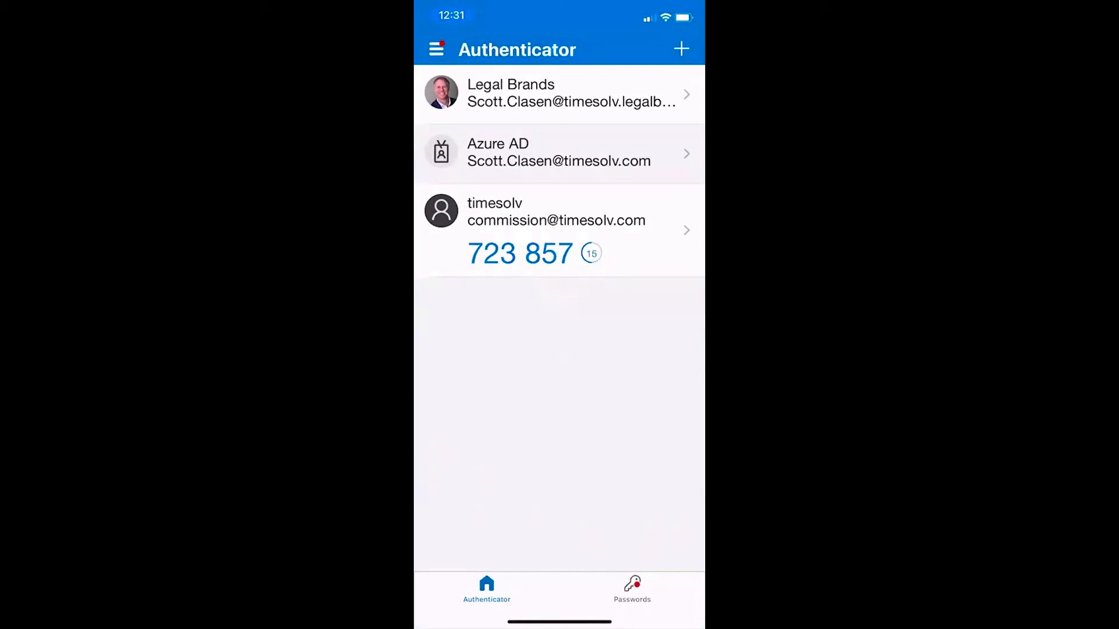
left_click(560, 229)
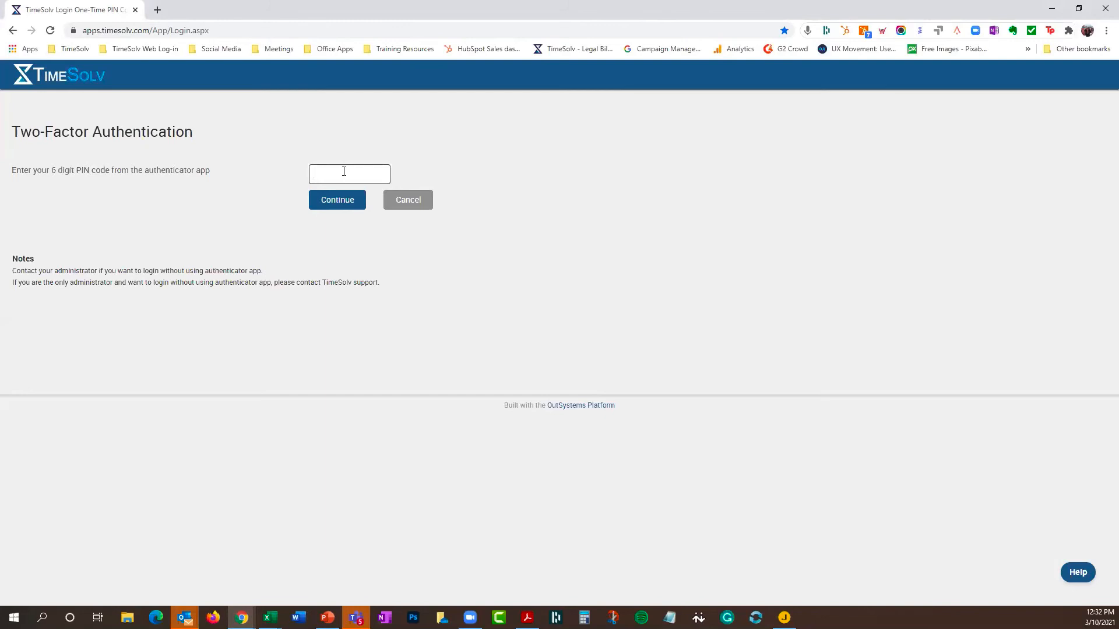
Enter the current authenticator PIN in the PIN field and submit it to complete sign-in
left_click(330, 201)
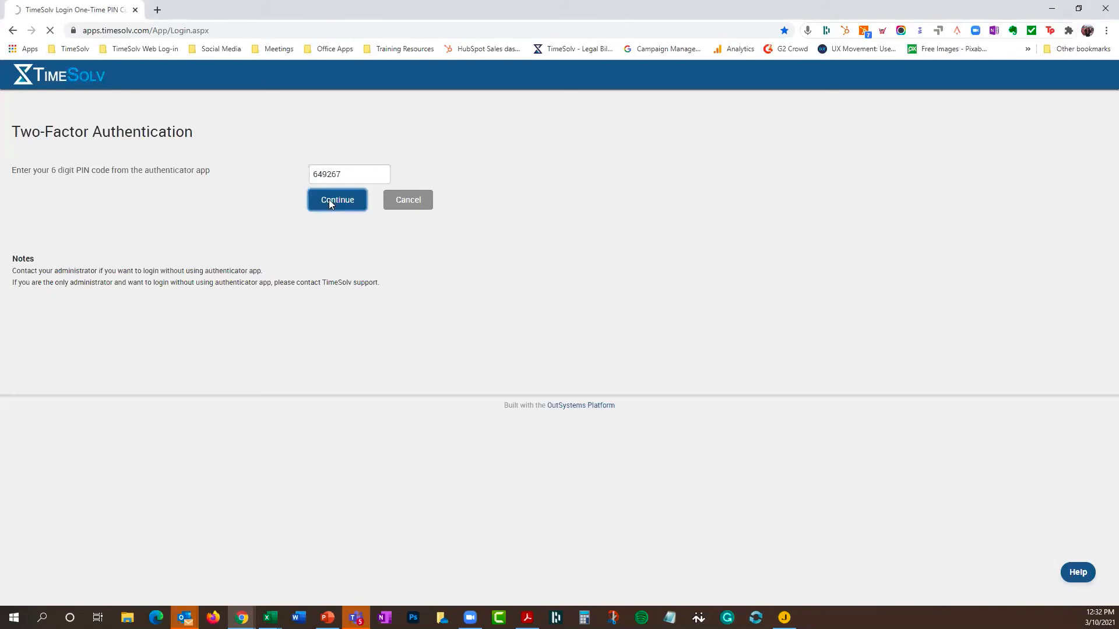
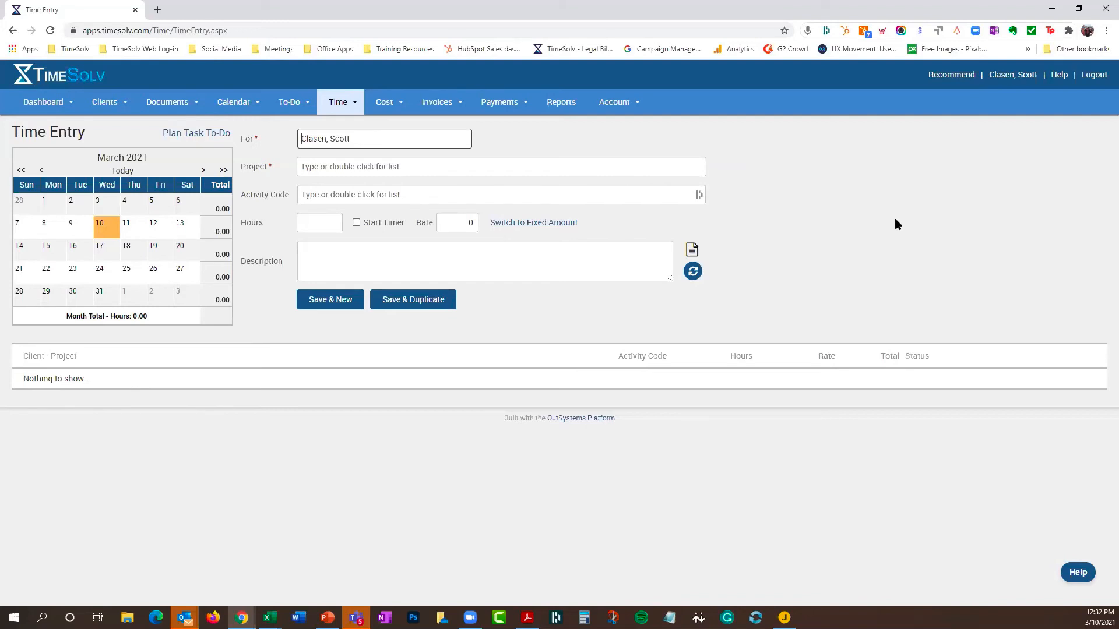
Set Two-Factor Authentication to Disabled in firm settings, save, and dismiss the confirmation banner
mouse_move(615, 105)
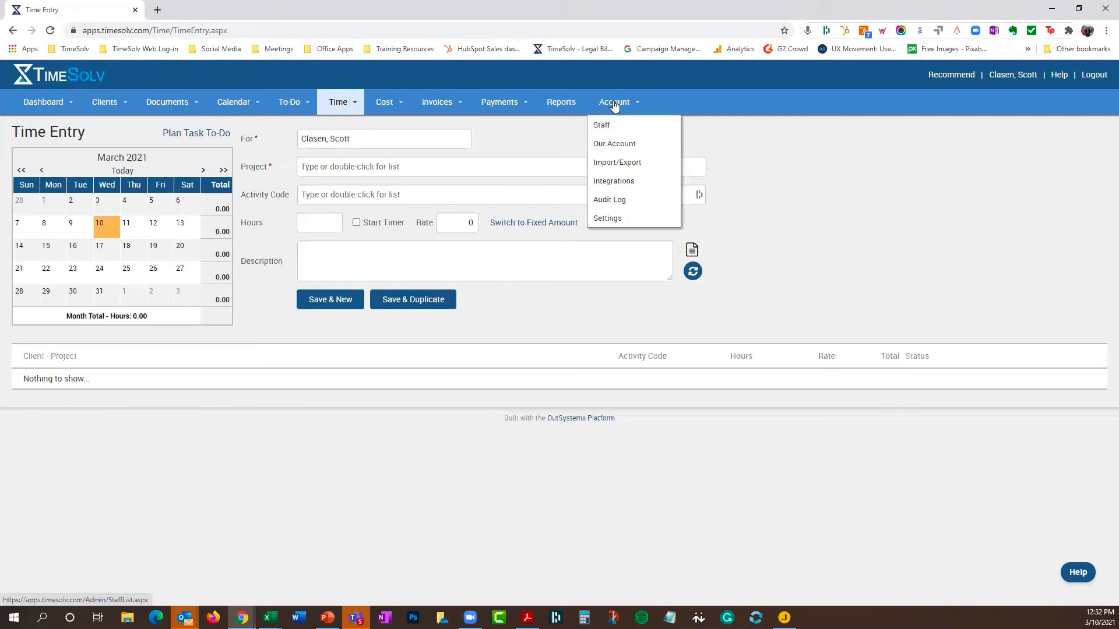
left_click(608, 219)
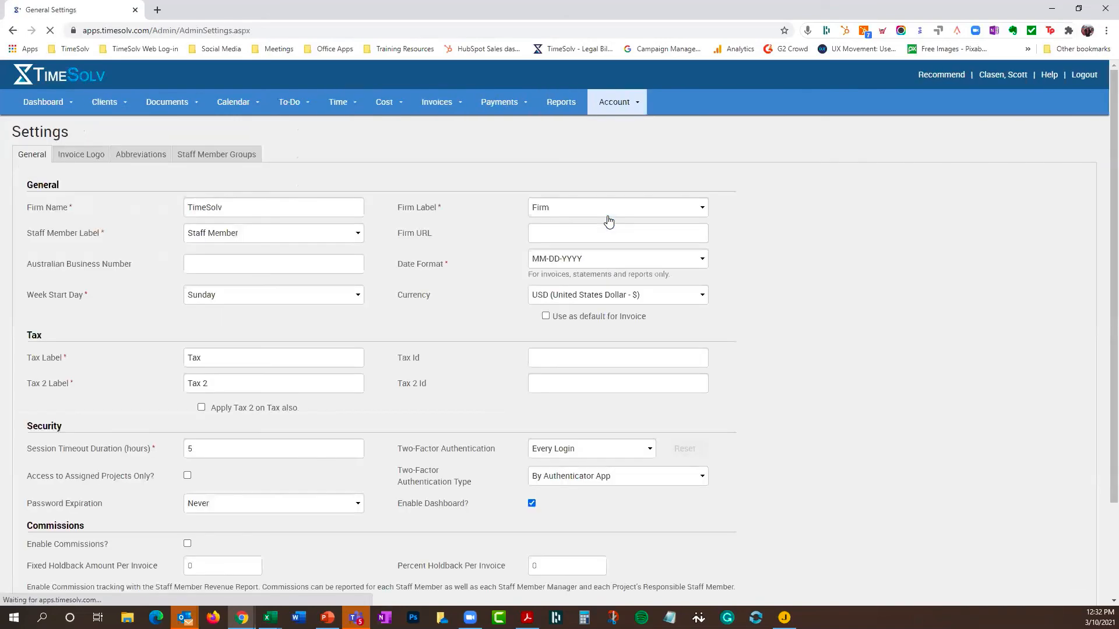
scroll(816, 325, "down", 3)
left_click(625, 334)
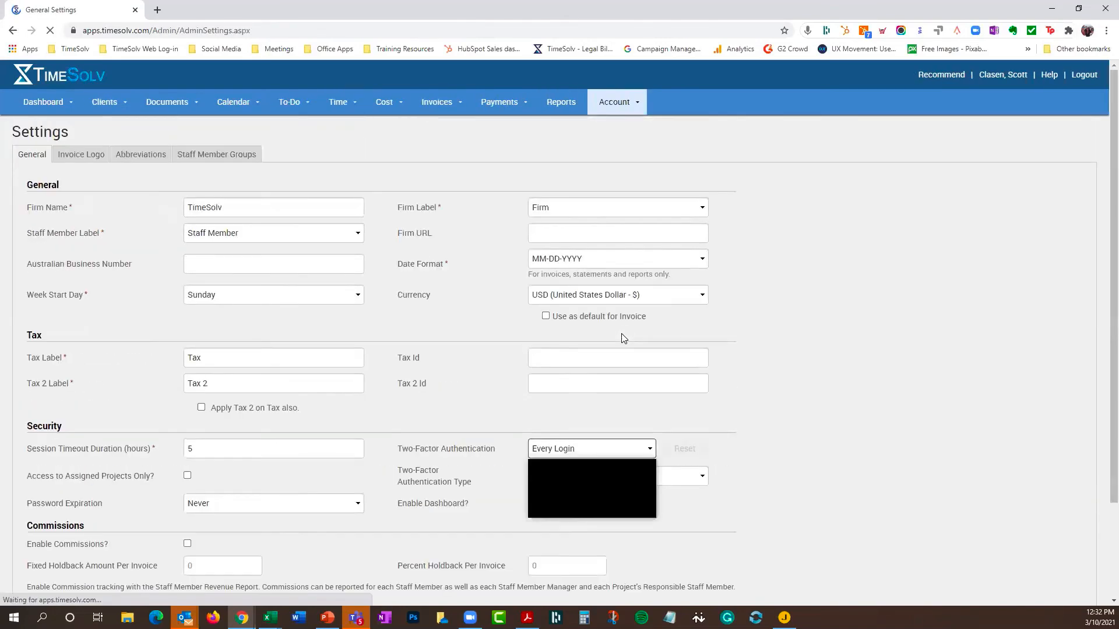
left_click(626, 464)
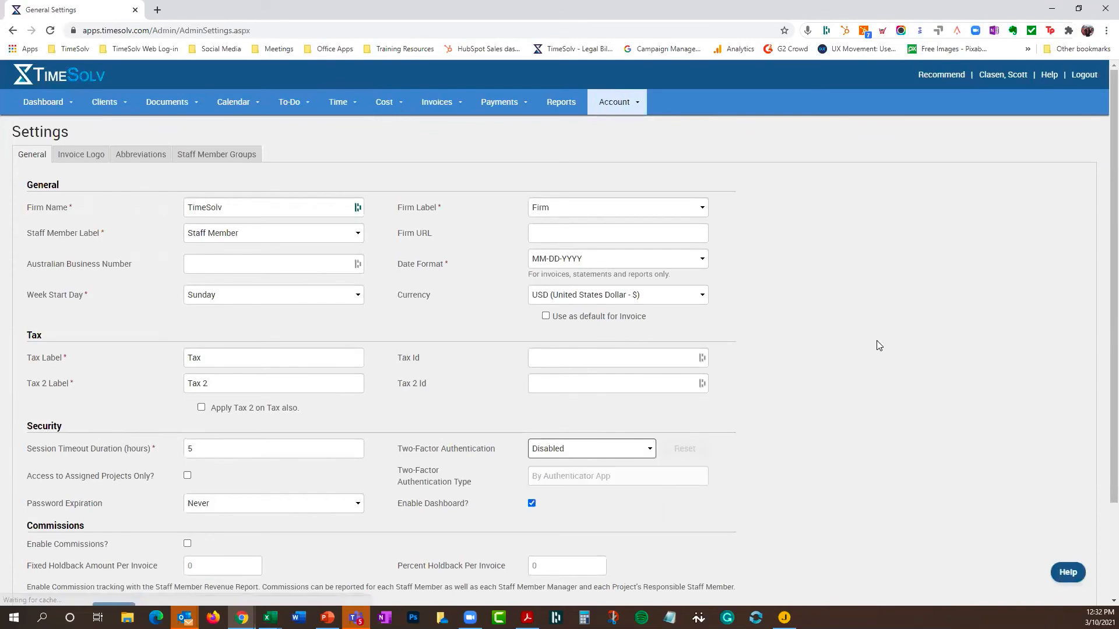
scroll(156, 527, "down", 2)
left_click(115, 495)
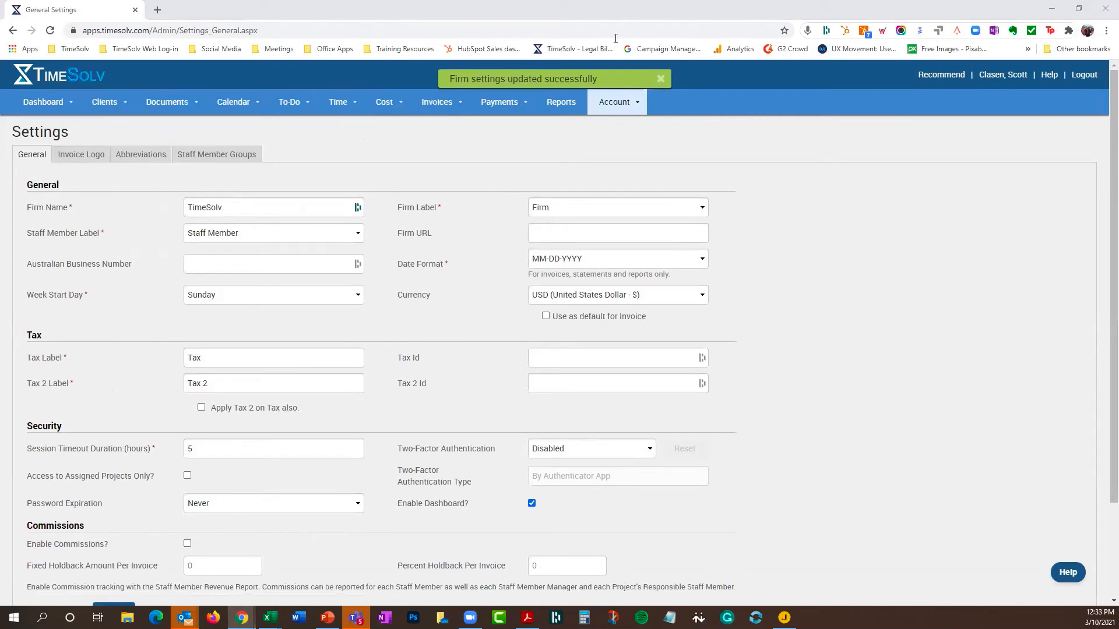
left_click(660, 78)
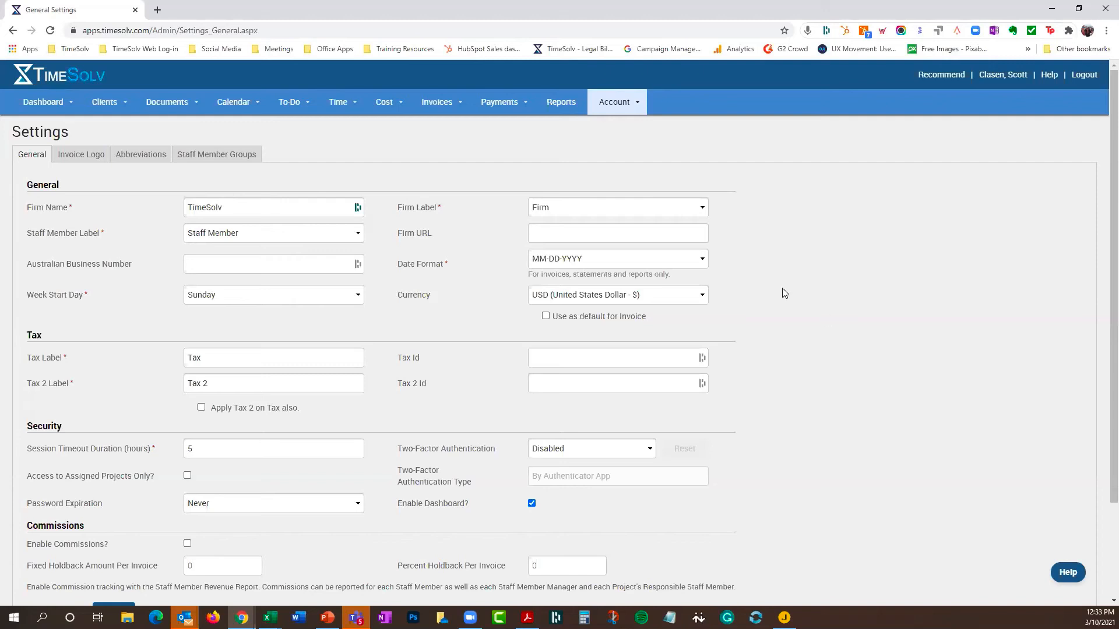
Rename the Tax Label to 'Admin Fee' and Tax 2 Label to a retirement-fund name, then save
left_click(618, 109)
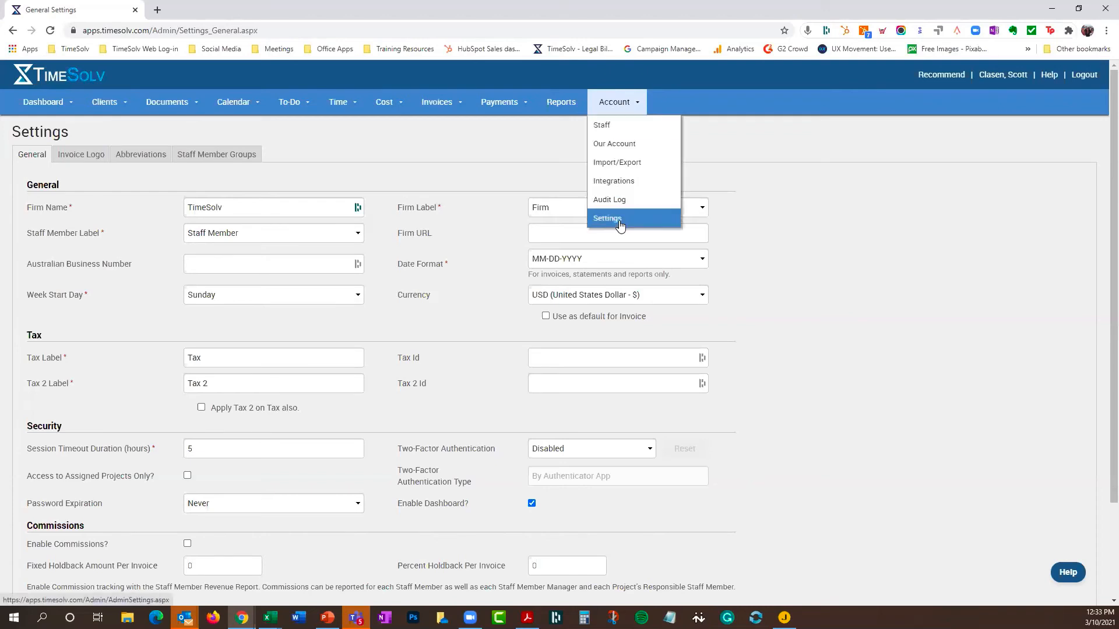
left_click(617, 220)
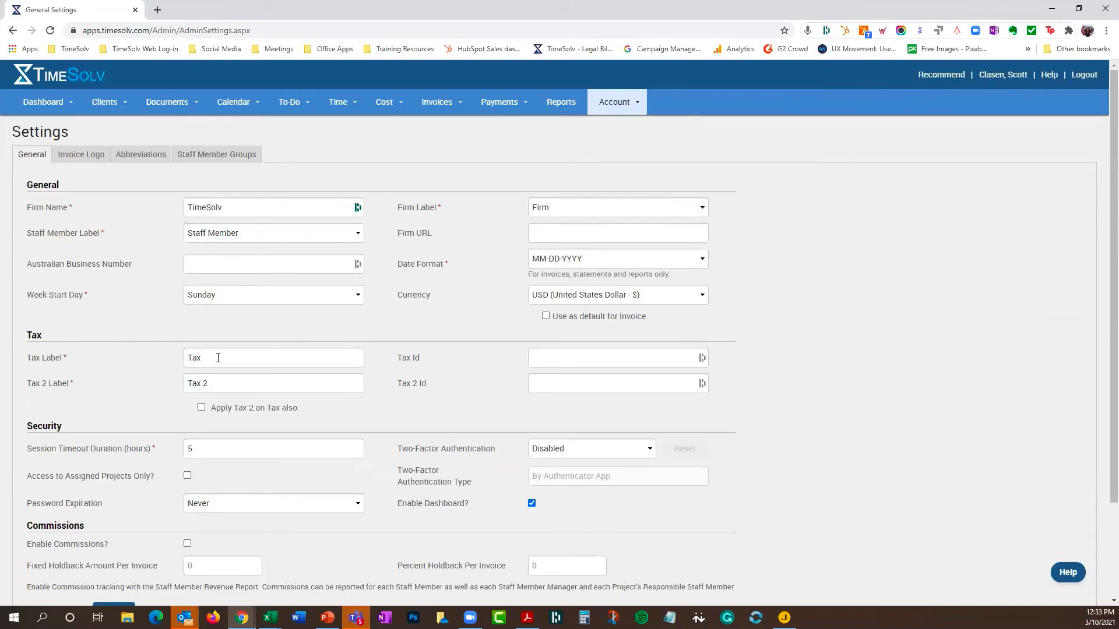
left_click_drag(218, 358, 177, 361)
type("Admin Fee")
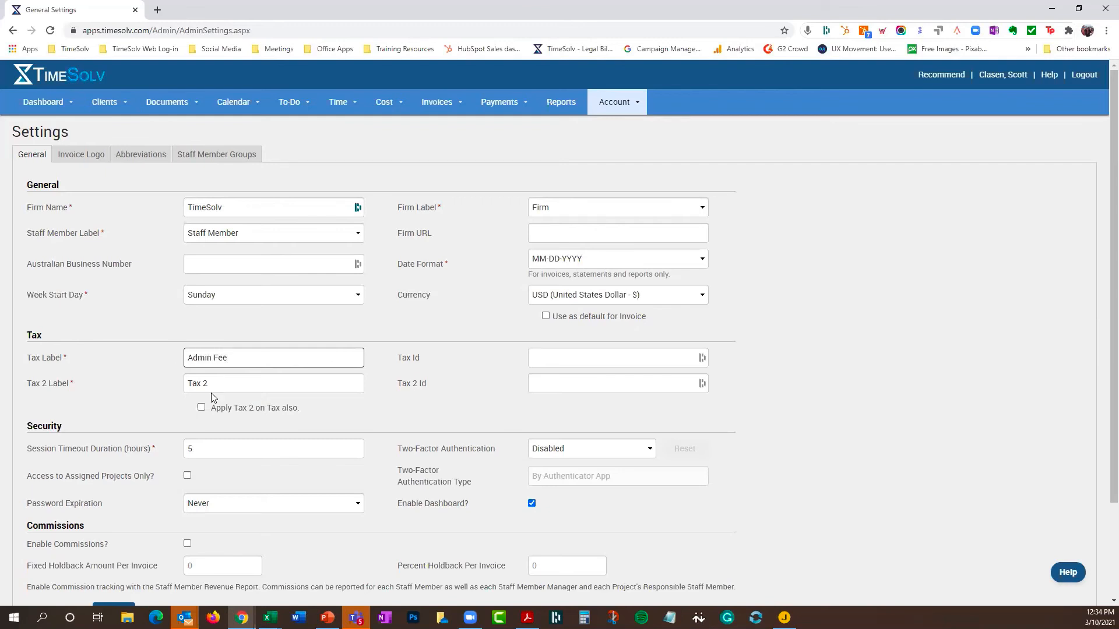
left_click_drag(212, 383, 179, 392)
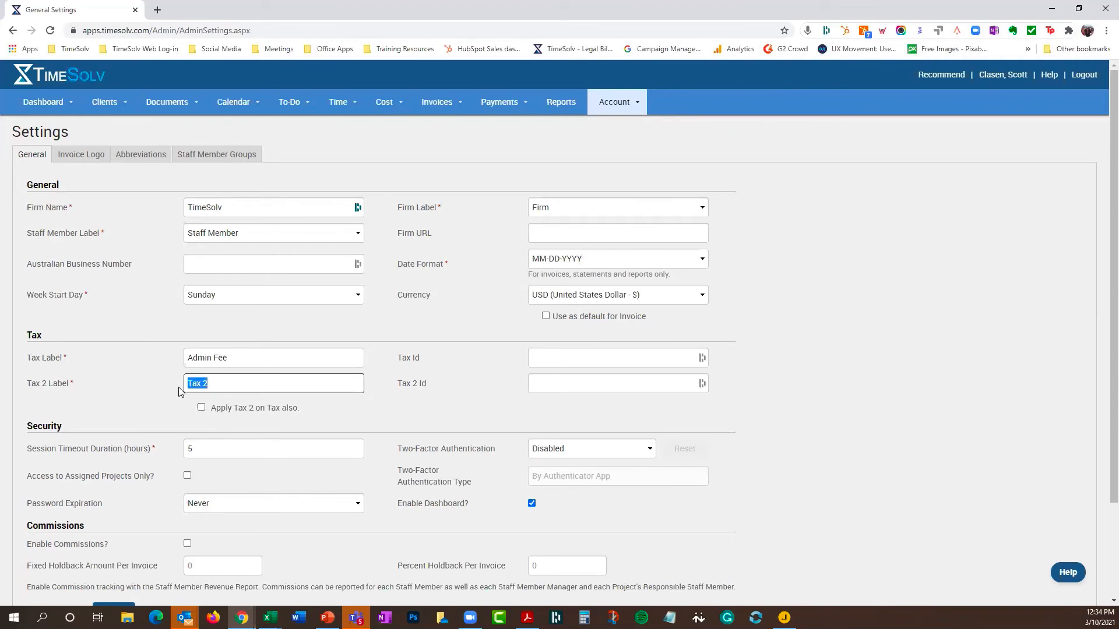
type("Scott's Retirement Fund")
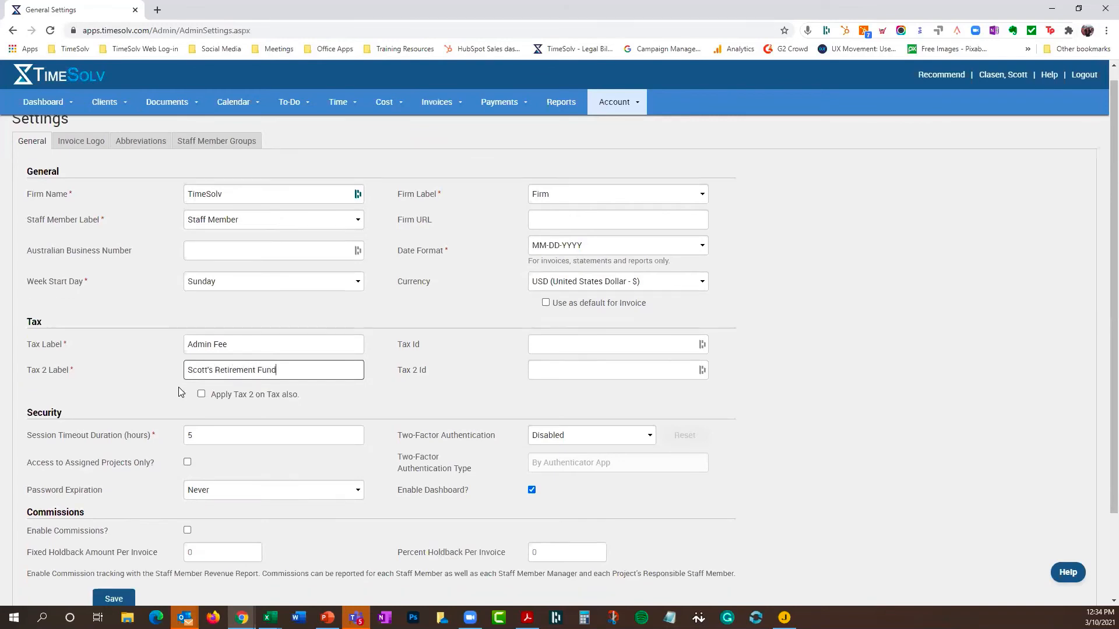
scroll(179, 387, "down", 2)
left_click(114, 494)
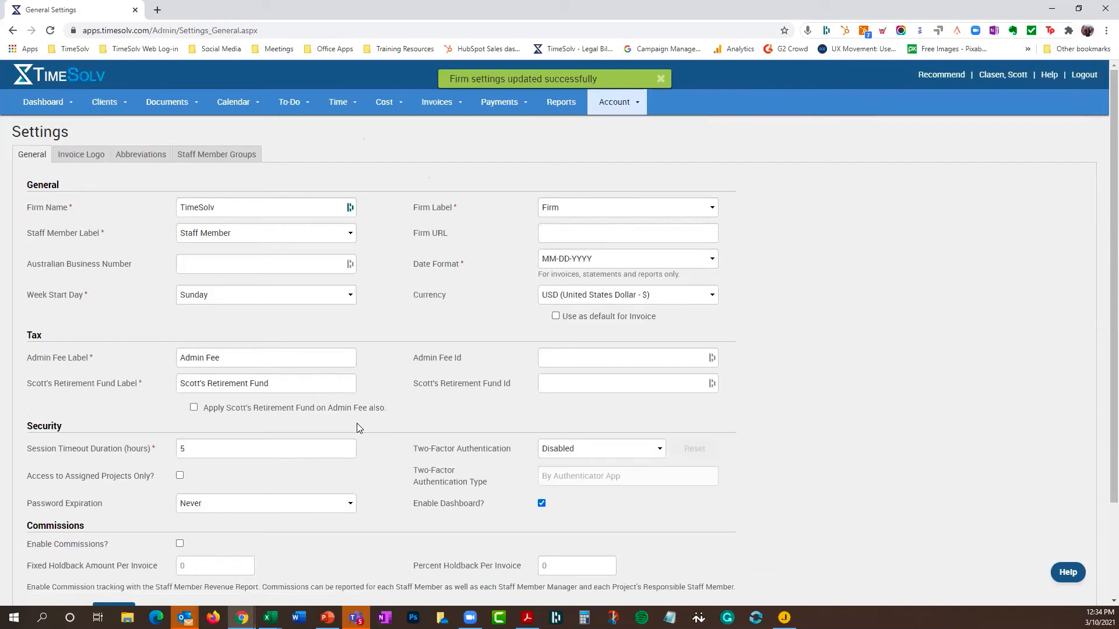
Change the tax labels back to 'Tax 1' and 'Tax 2' and save
left_click(559, 360)
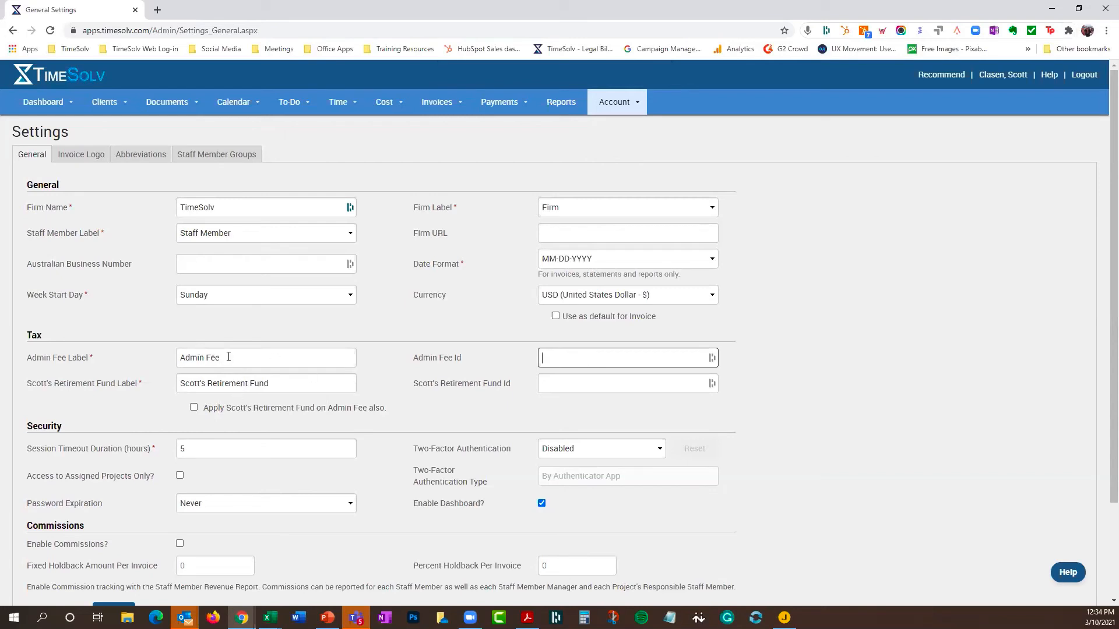
left_click_drag(228, 358, 178, 361)
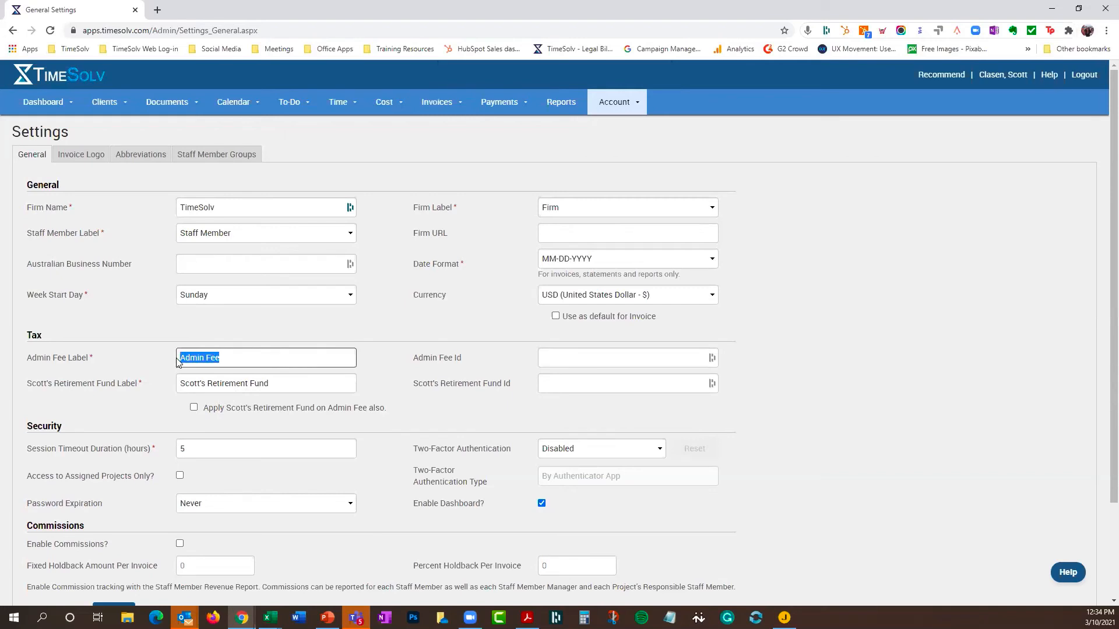
type("Tax 1")
left_click_drag(290, 382, 167, 384)
type("Tax 2")
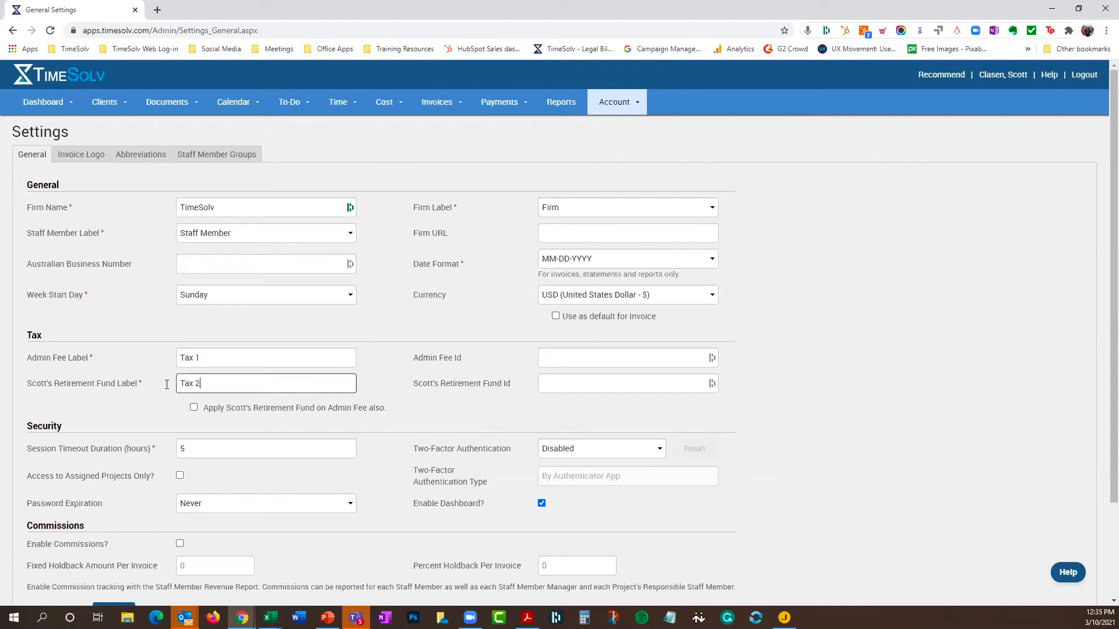
scroll(252, 404, "down", 3)
left_click(110, 500)
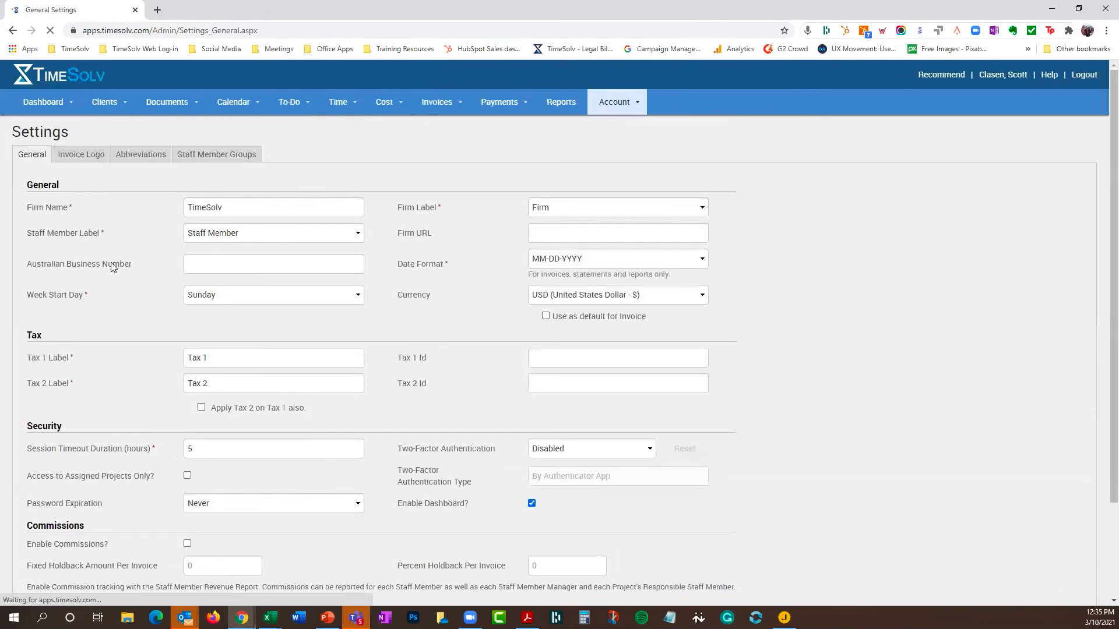
Toggle 'Apply Tax 2 on Tax 1 also' on then off, and save the firm settings
left_click(201, 407)
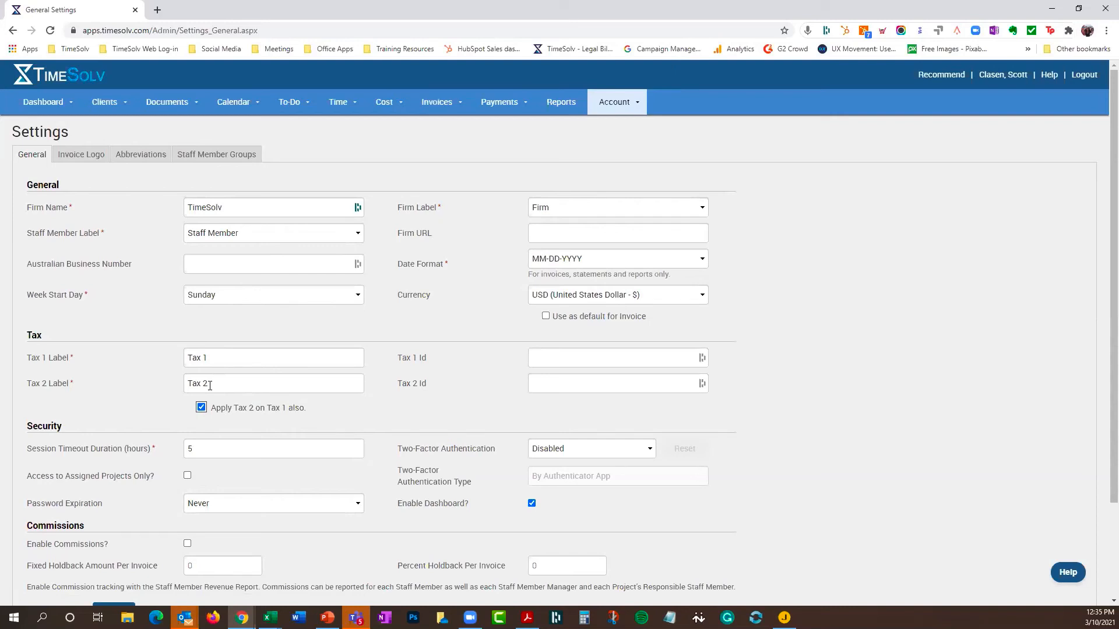
left_click(201, 408)
scroll(169, 412, "down", 2)
left_click(114, 497)
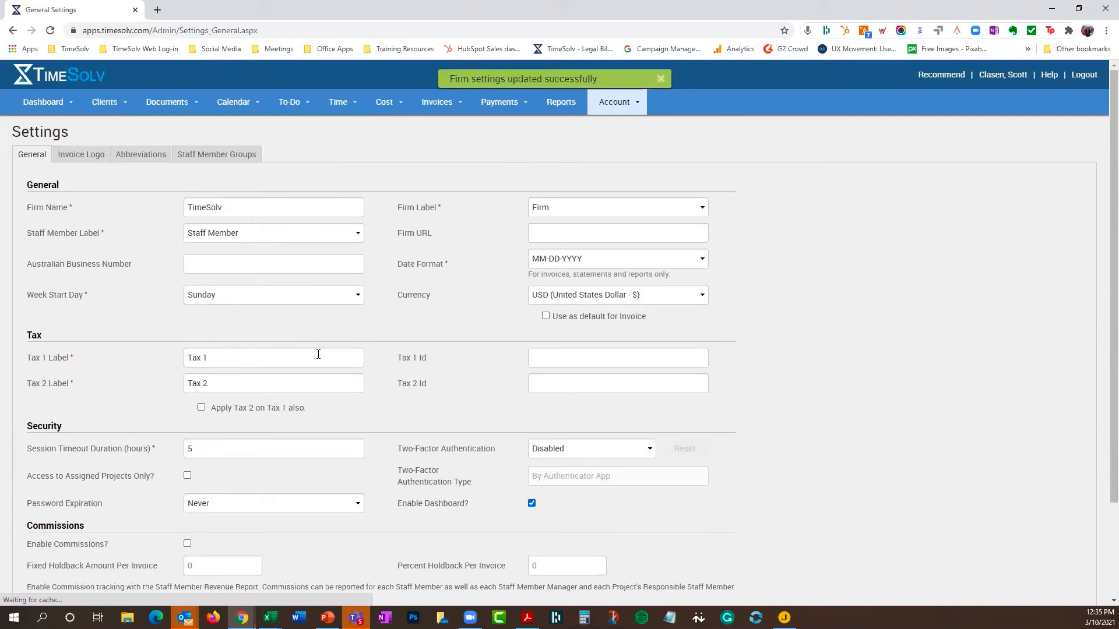
Set the Cost Label to Expense in the cost settings and save
left_click(660, 78)
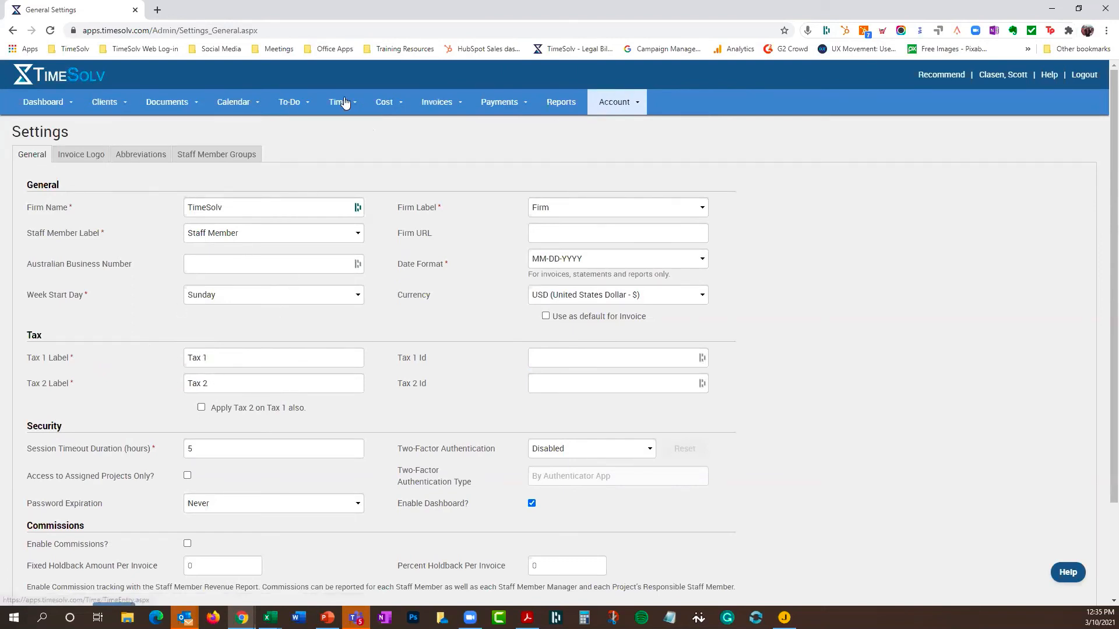
left_click(386, 105)
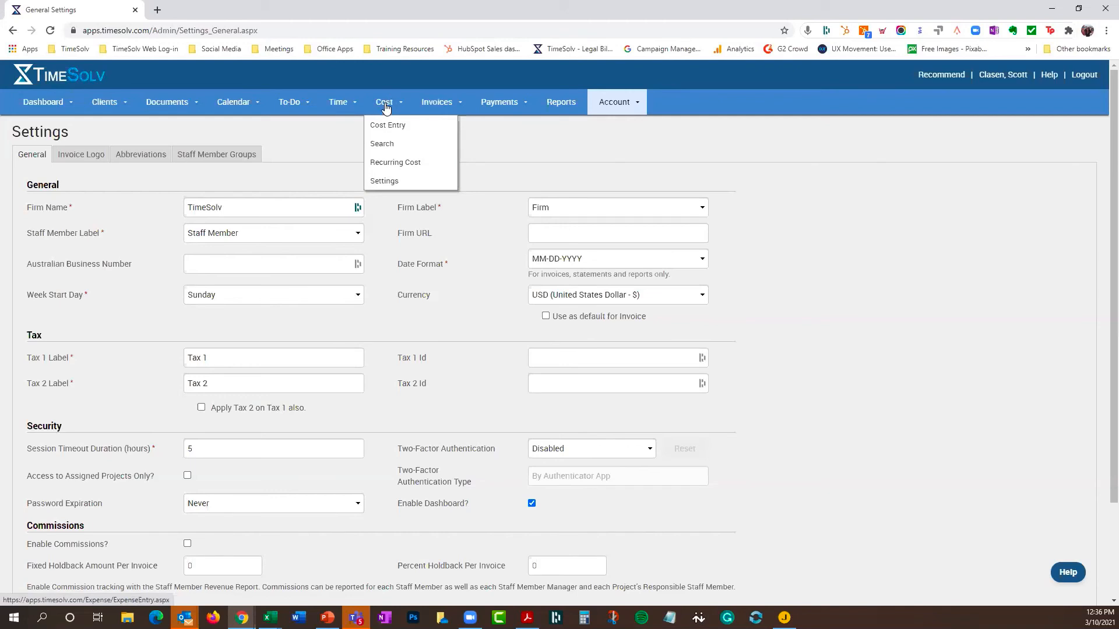
left_click(392, 186)
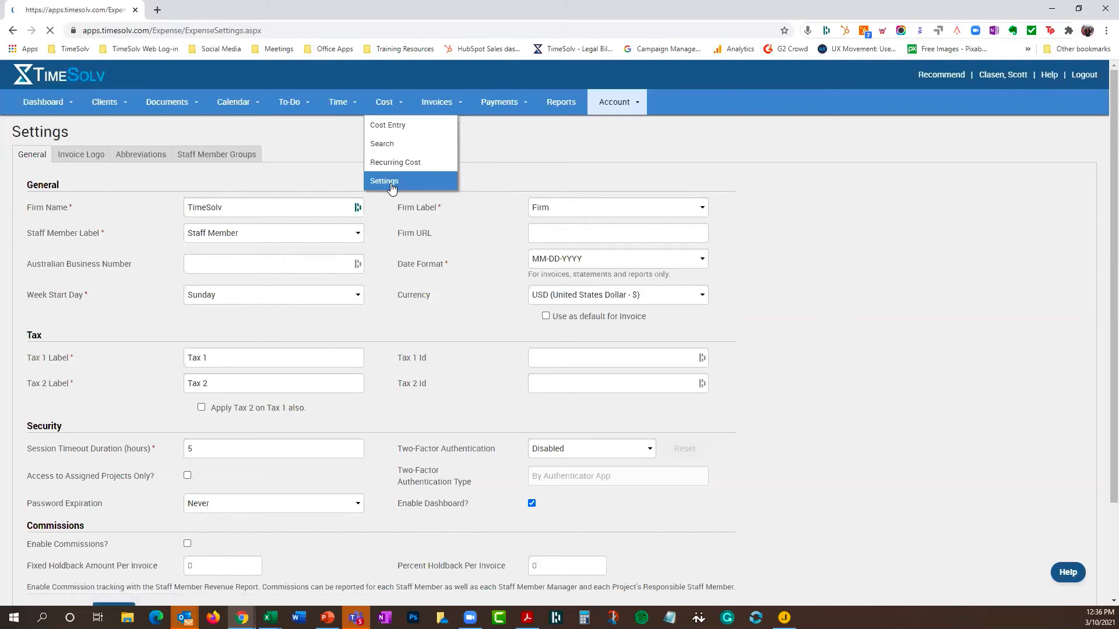
left_click(279, 181)
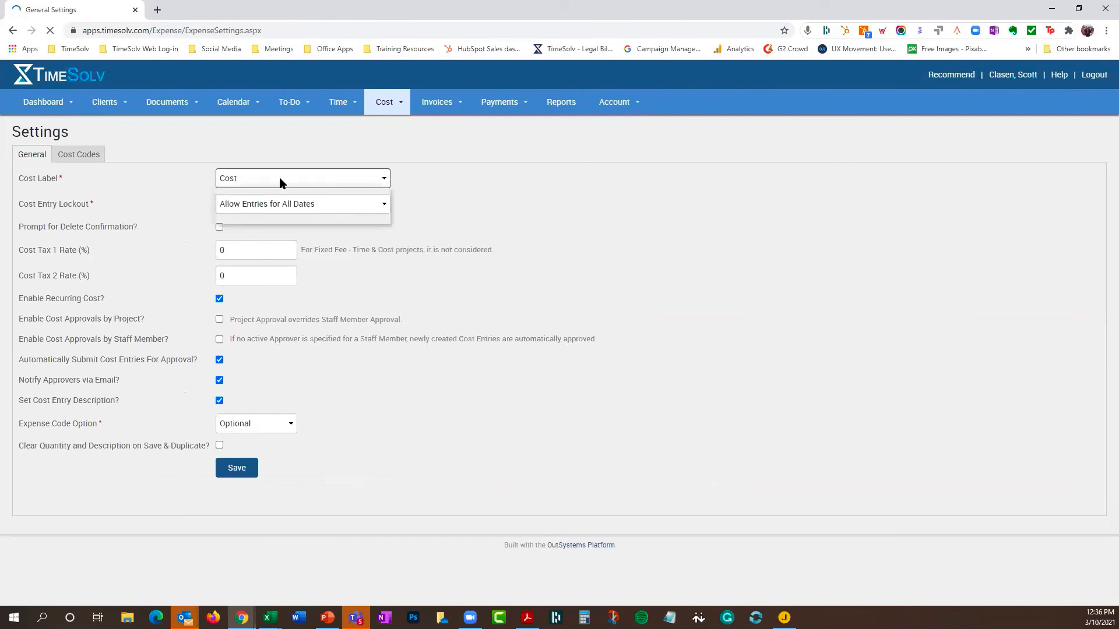
left_click(281, 219)
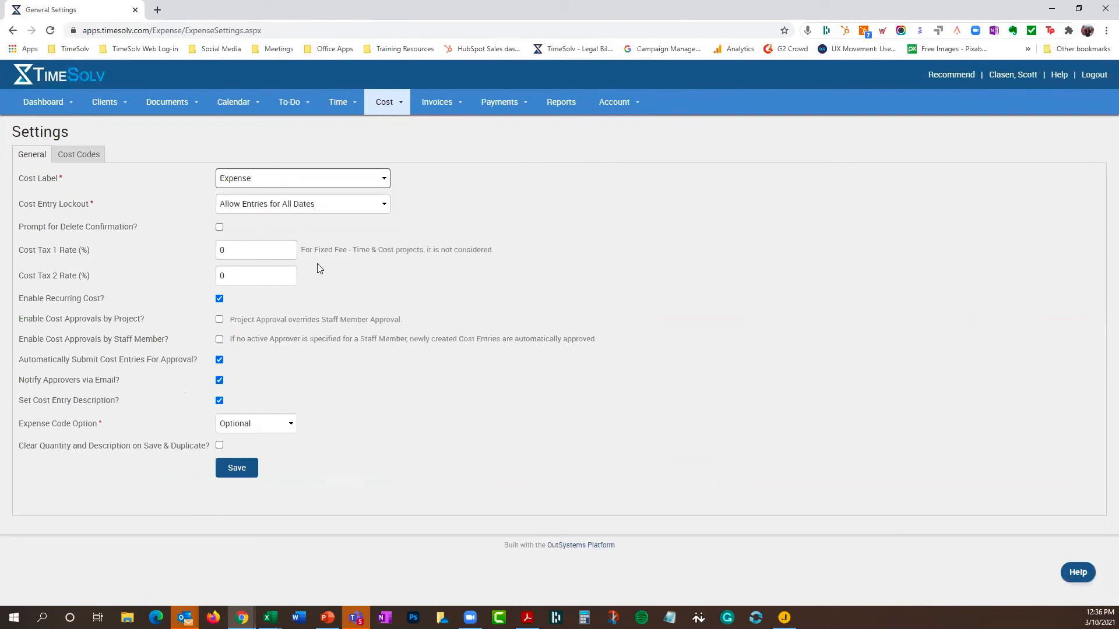
left_click(234, 468)
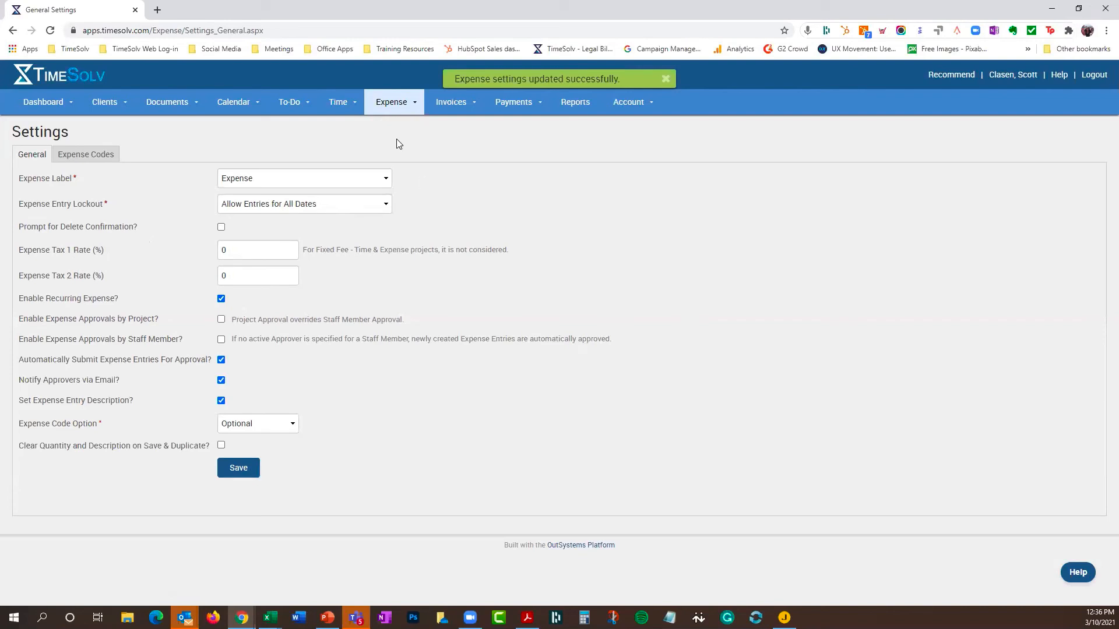
Glance at Time Settings, then open Clients & Projects listing active clients and their projects
mouse_move(347, 110)
left_click(333, 164)
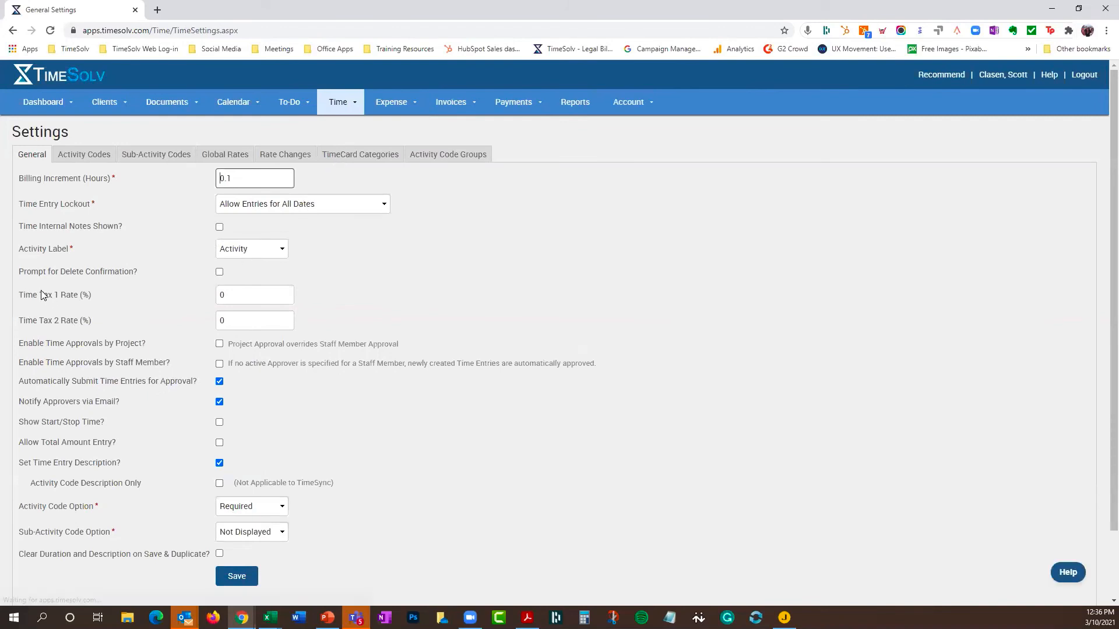
left_click_drag(43, 295, 92, 322)
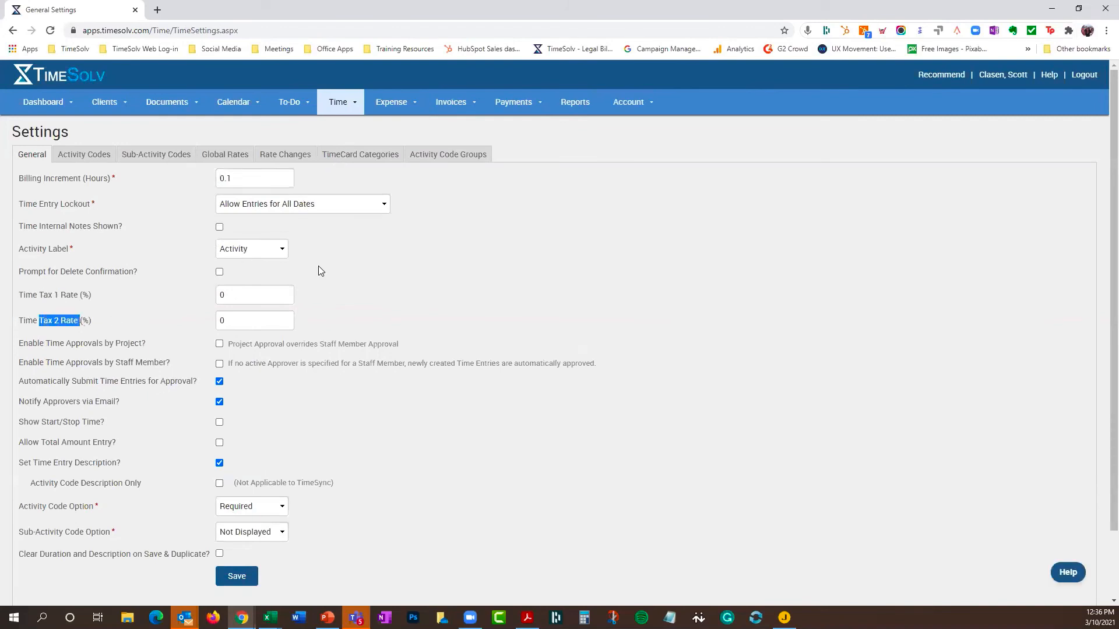
left_click(415, 285)
mouse_move(106, 108)
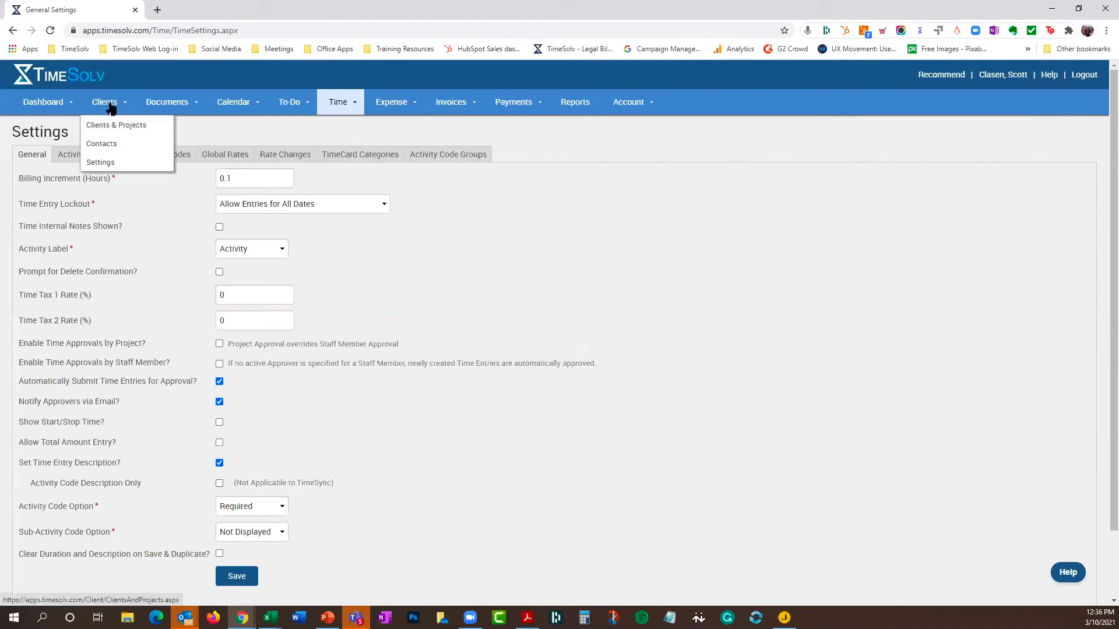
left_click(111, 123)
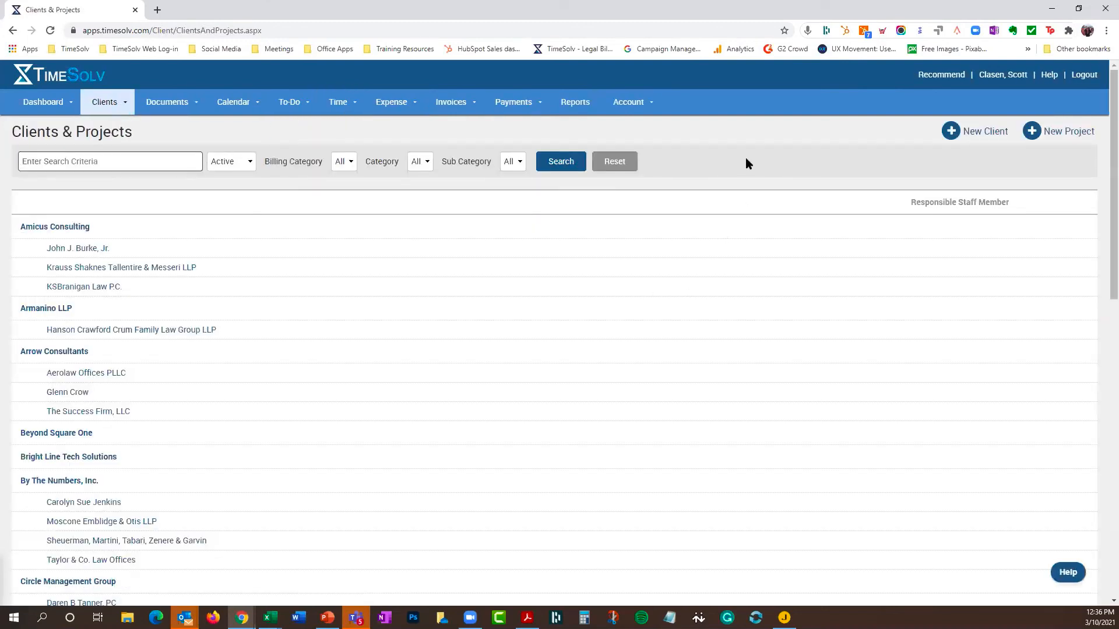
Open Amicus Consulting's client details and change Taxable Status from Not Taxable to Taxable
left_click(80, 251)
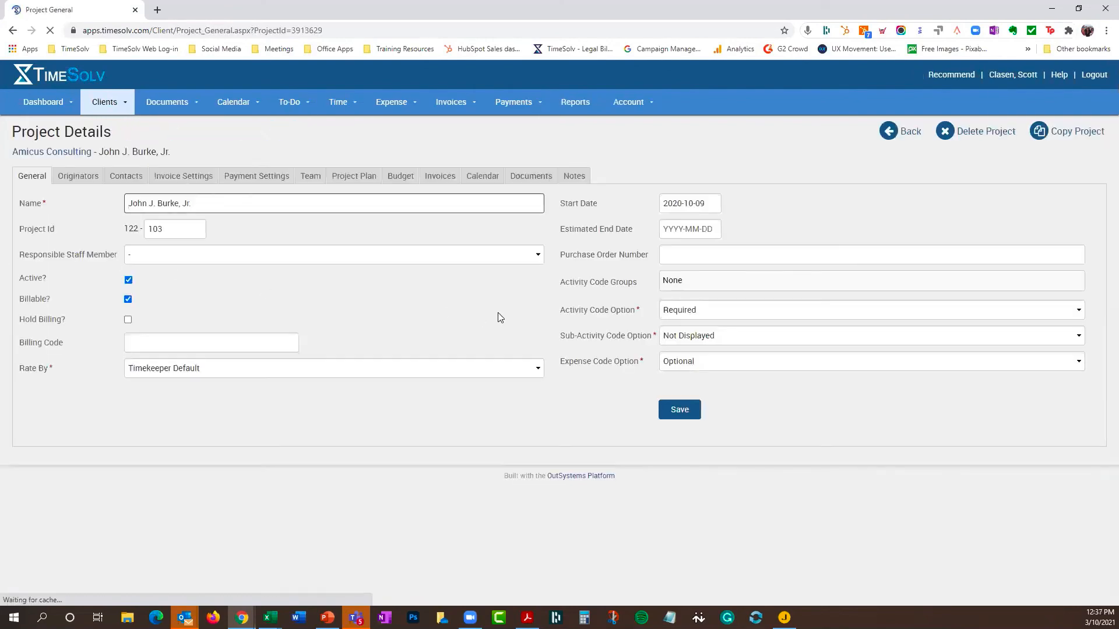
left_click(65, 154)
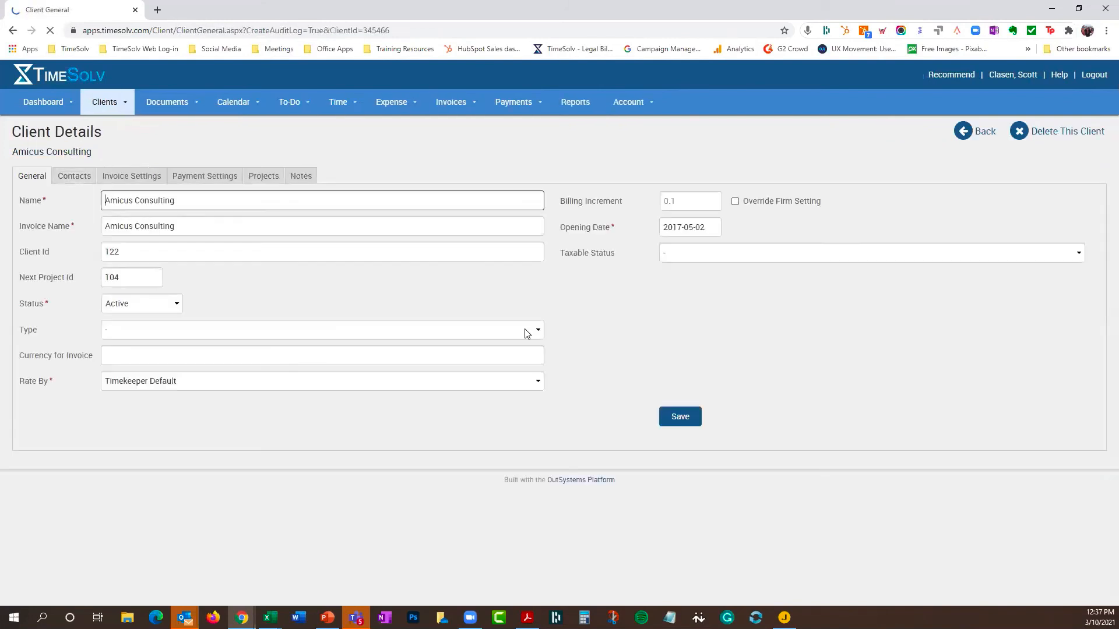
left_click(688, 260)
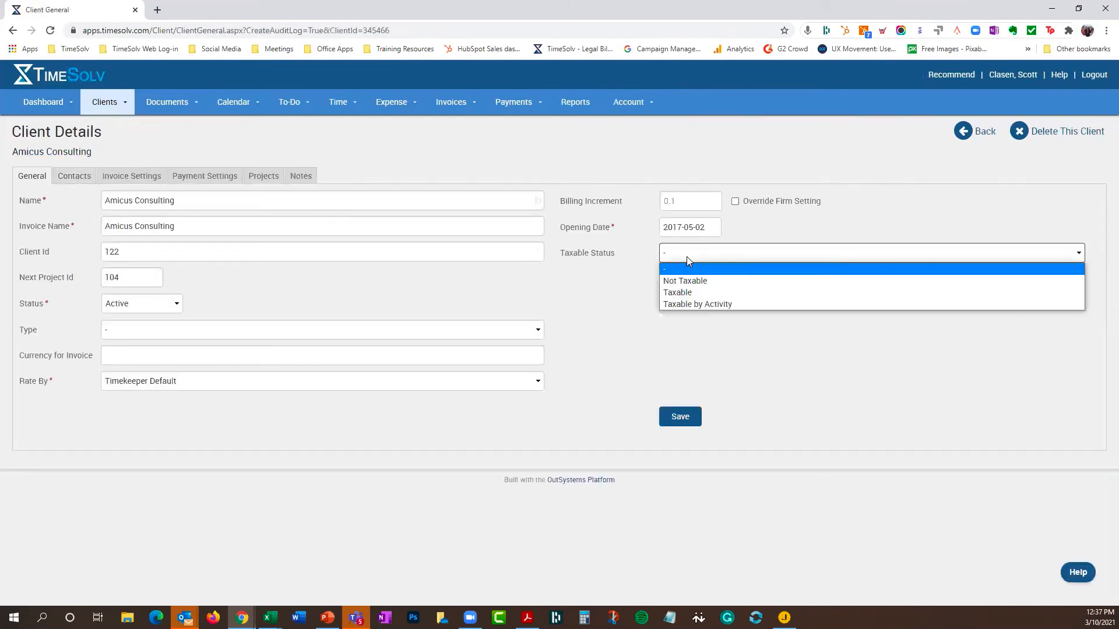
left_click(693, 282)
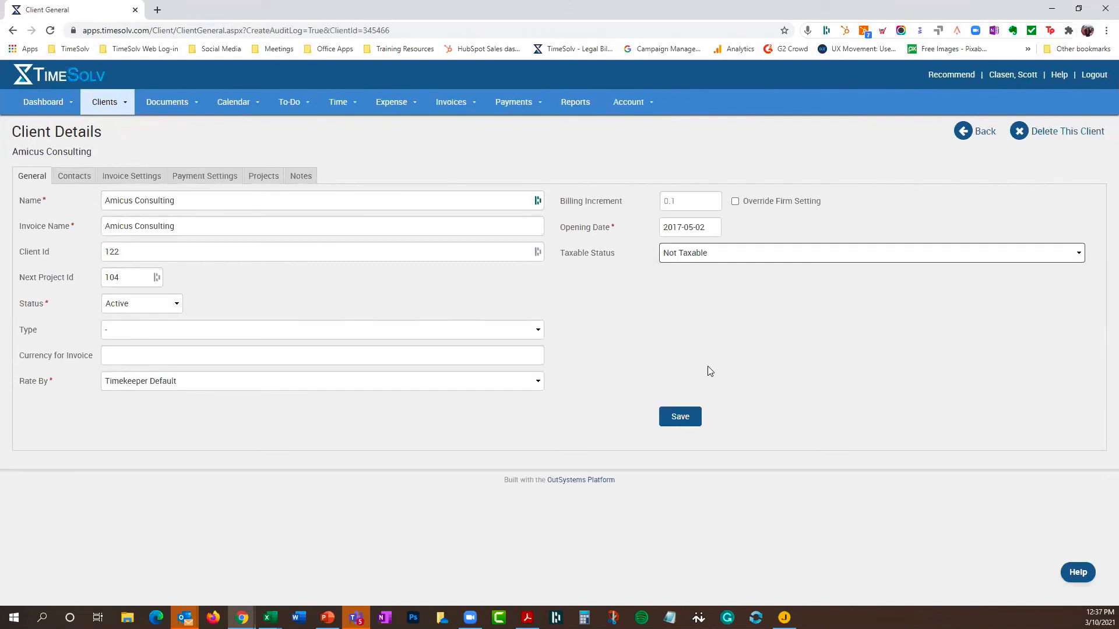
left_click(695, 255)
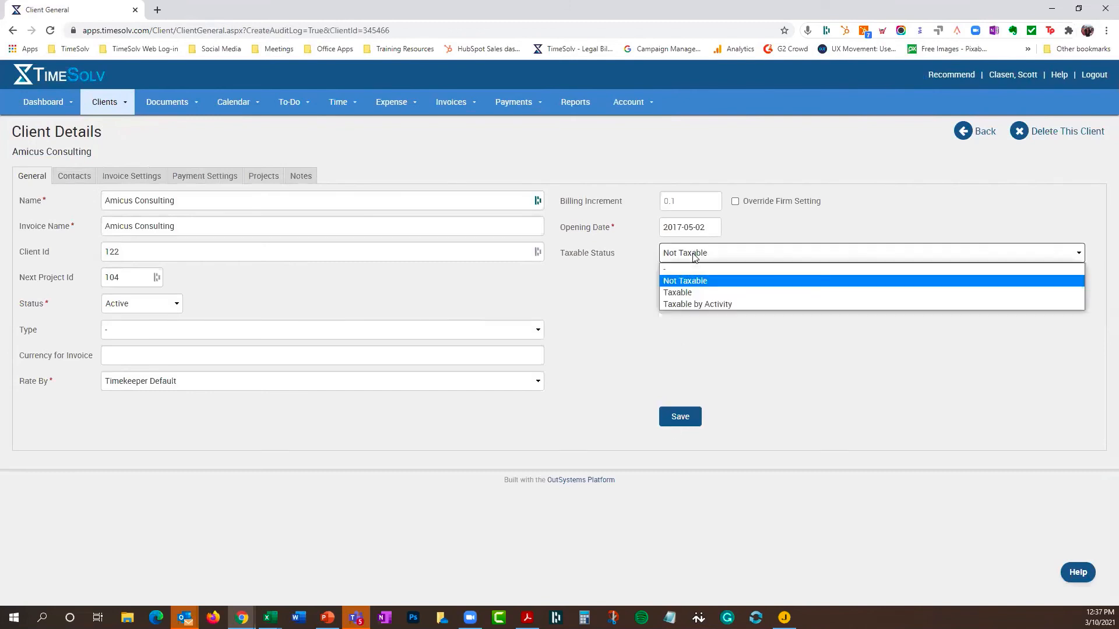
left_click(698, 293)
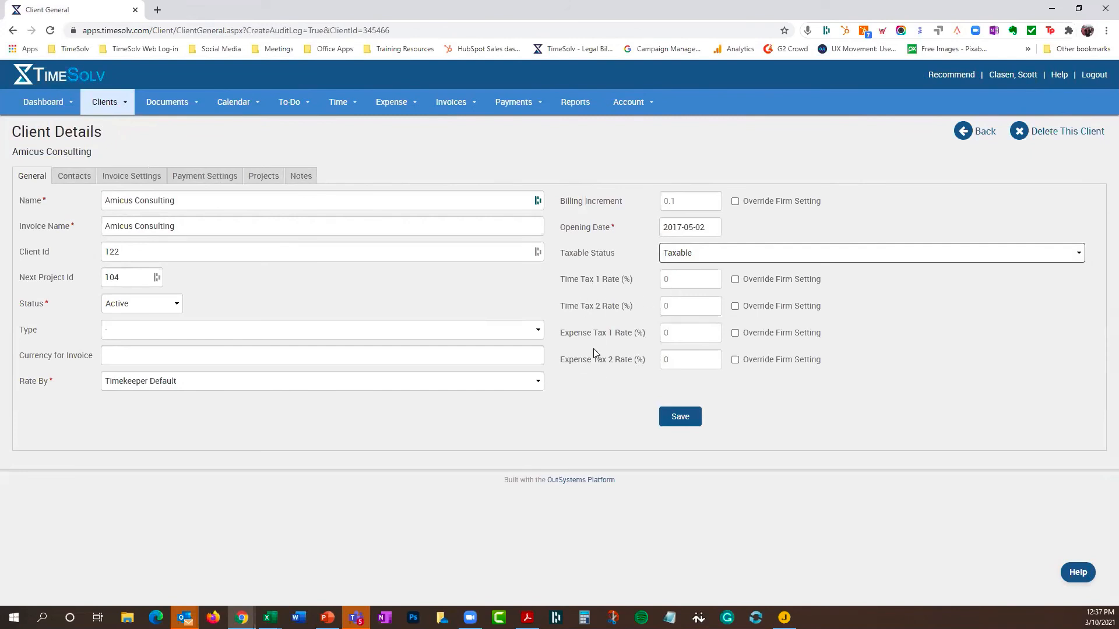
Override all four time and expense tax rates, switch to Taxable by Activity, and save
left_click(734, 280)
left_click(735, 306)
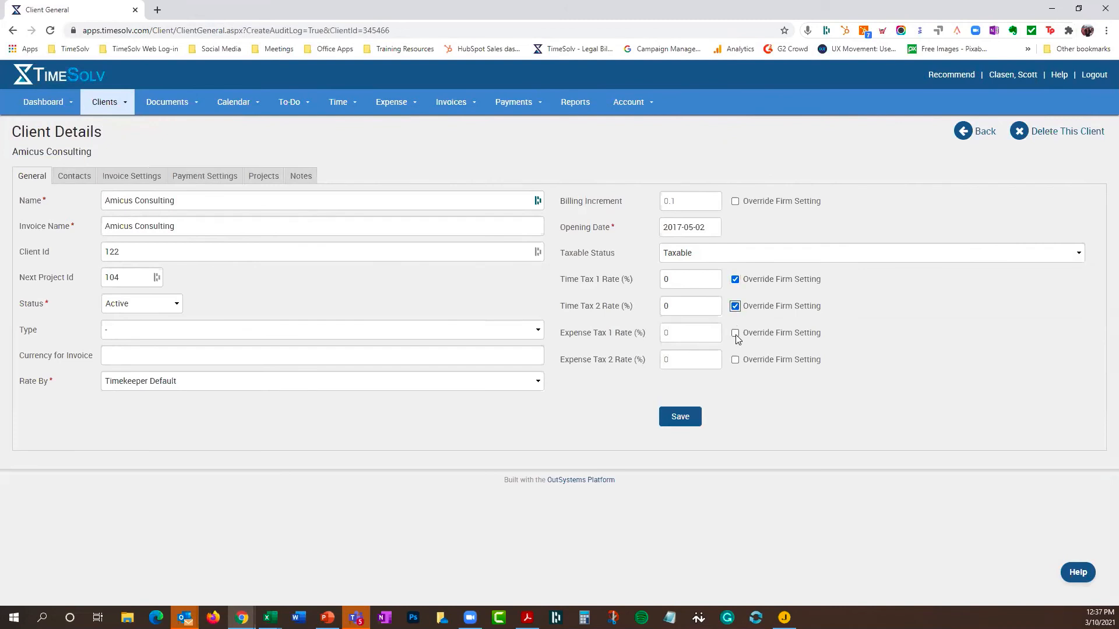
left_click(736, 335)
left_click(735, 360)
left_click(735, 253)
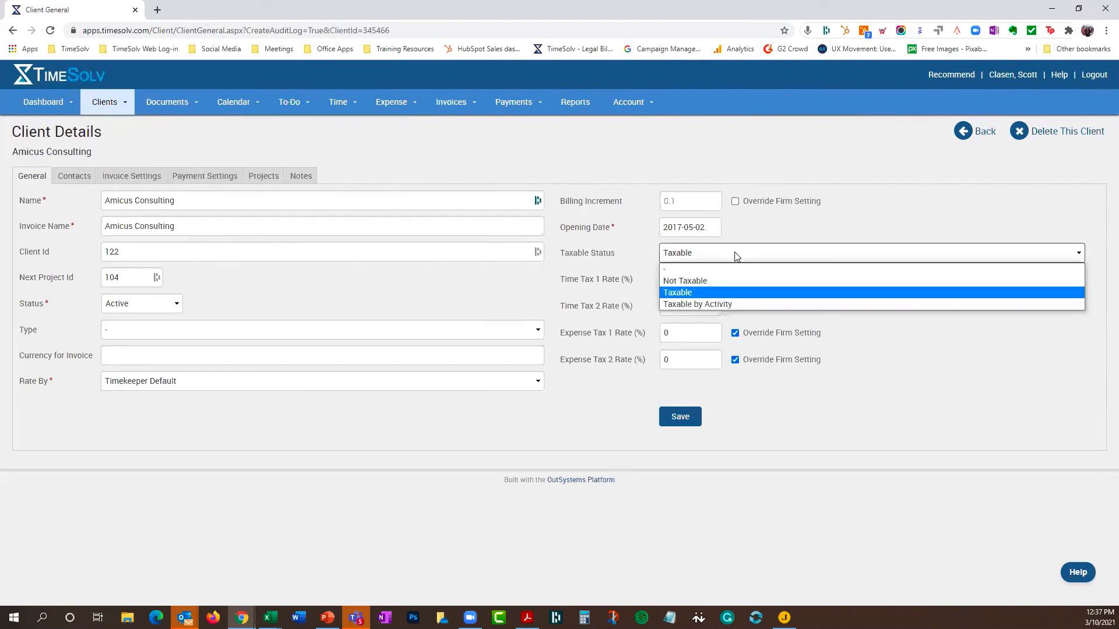
left_click(726, 303)
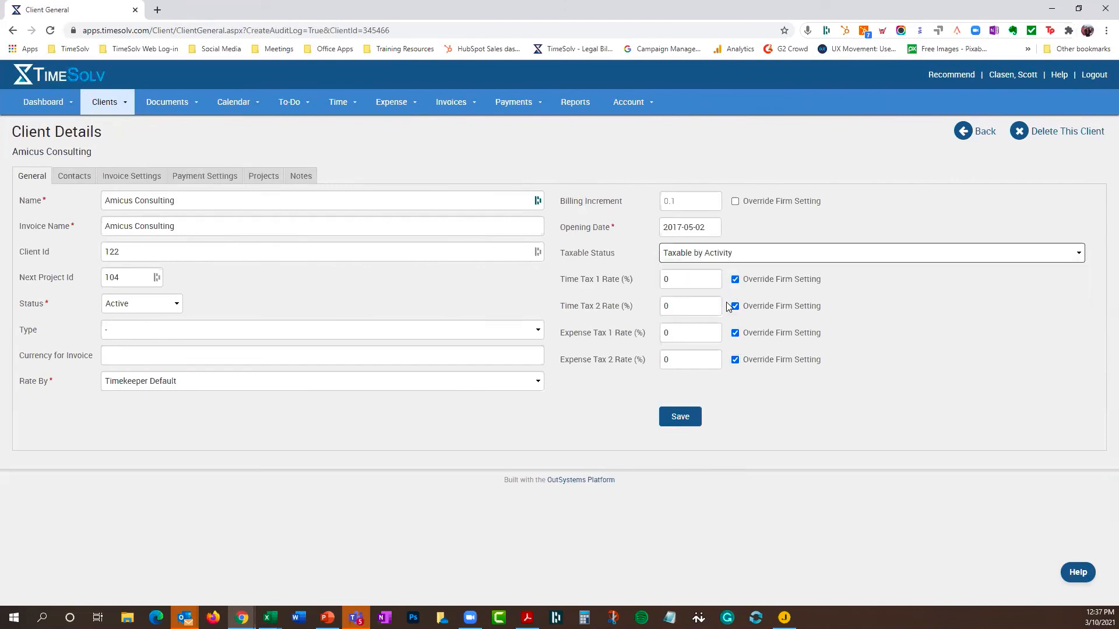
left_click(680, 418)
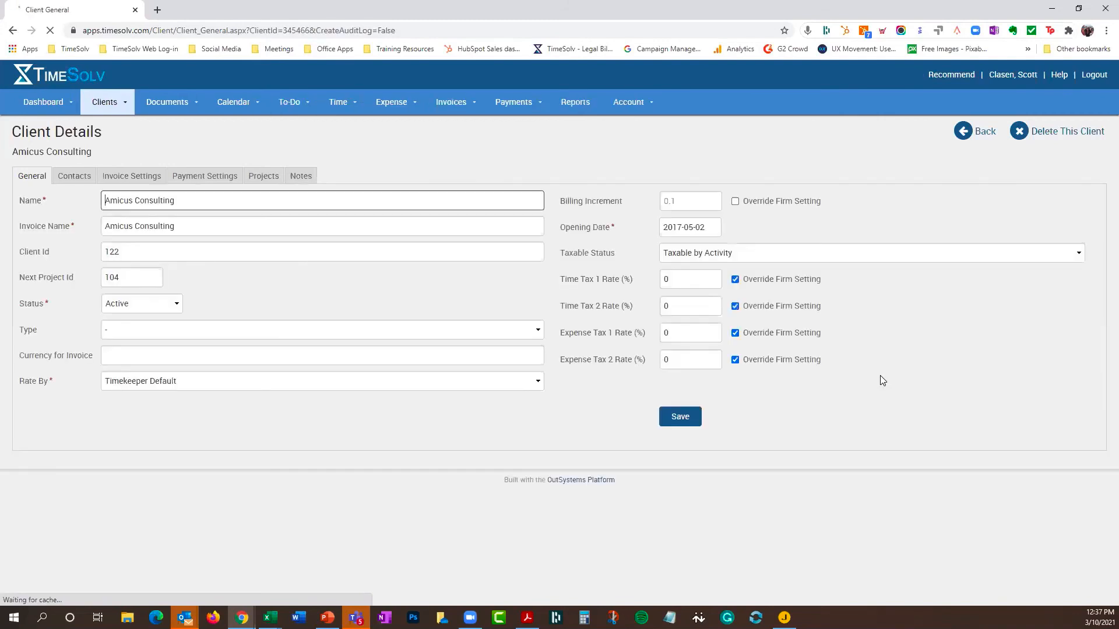
Uncheck the four Override Firm Setting boxes so rates follow firm settings, and save
left_click(735, 280)
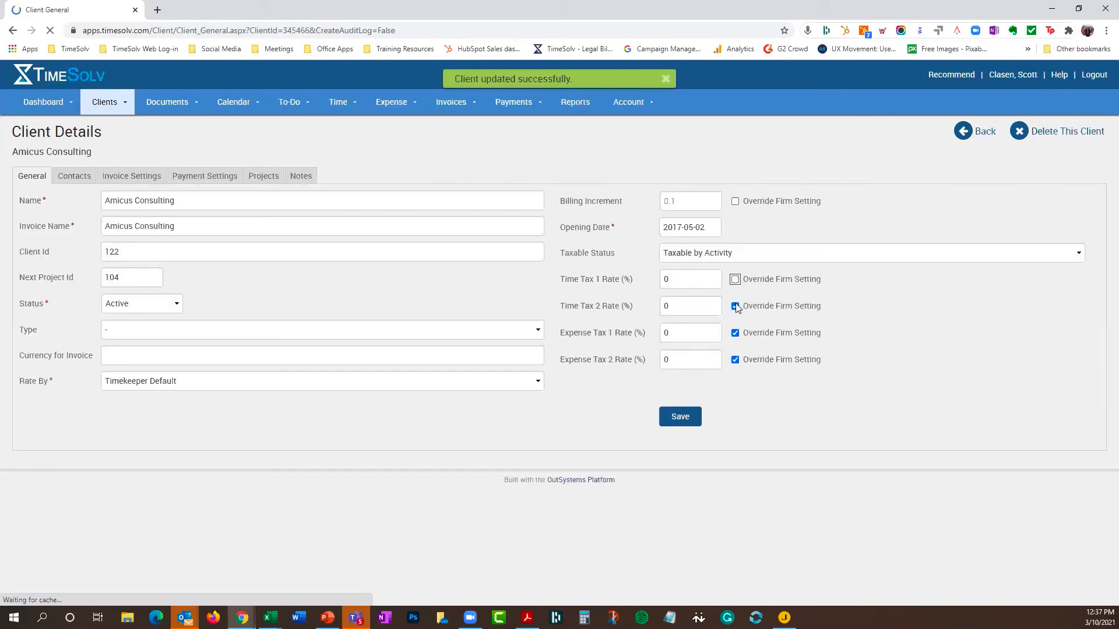
left_click(735, 306)
left_click(735, 334)
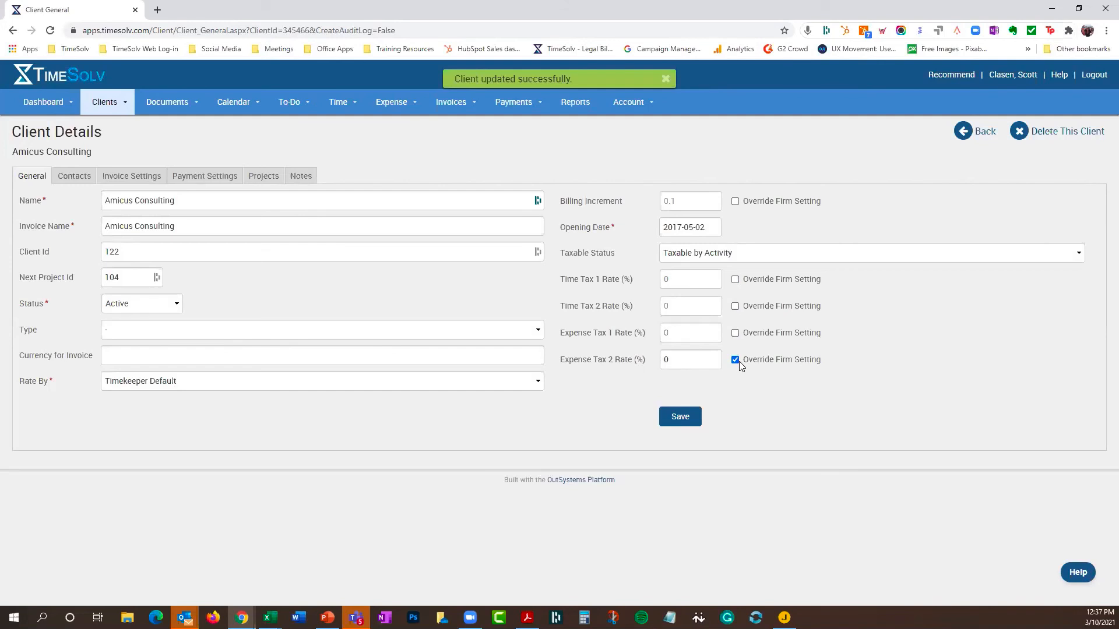
left_click(736, 361)
left_click(677, 425)
mouse_move(454, 109)
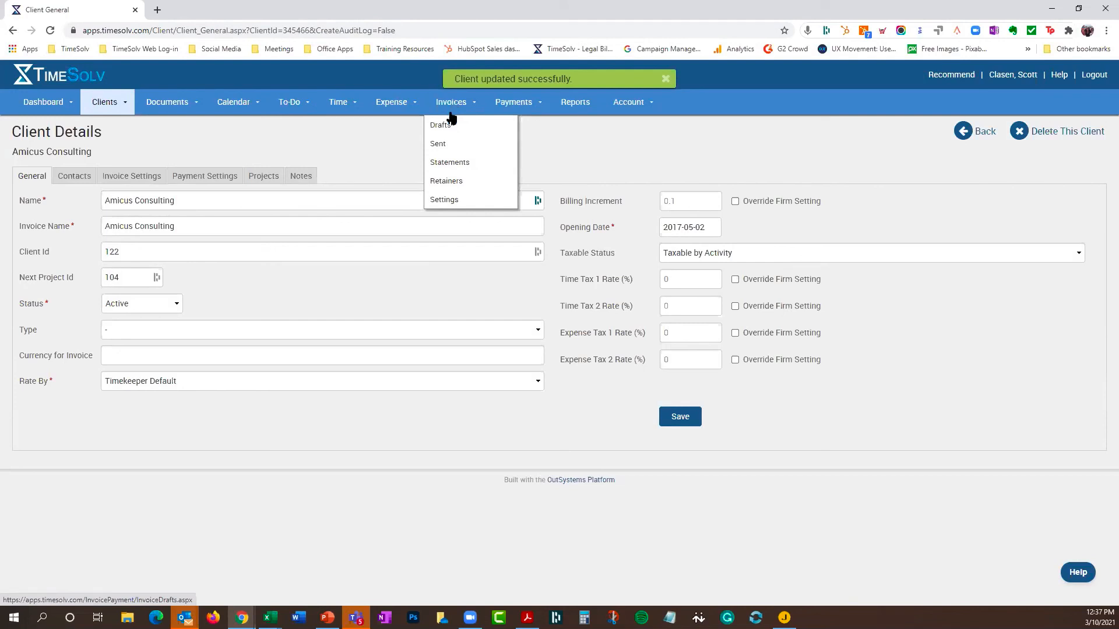
Open the Flexible Billing Template from Invoice Settings' Flexible Templates and view its Main Page
left_click(454, 201)
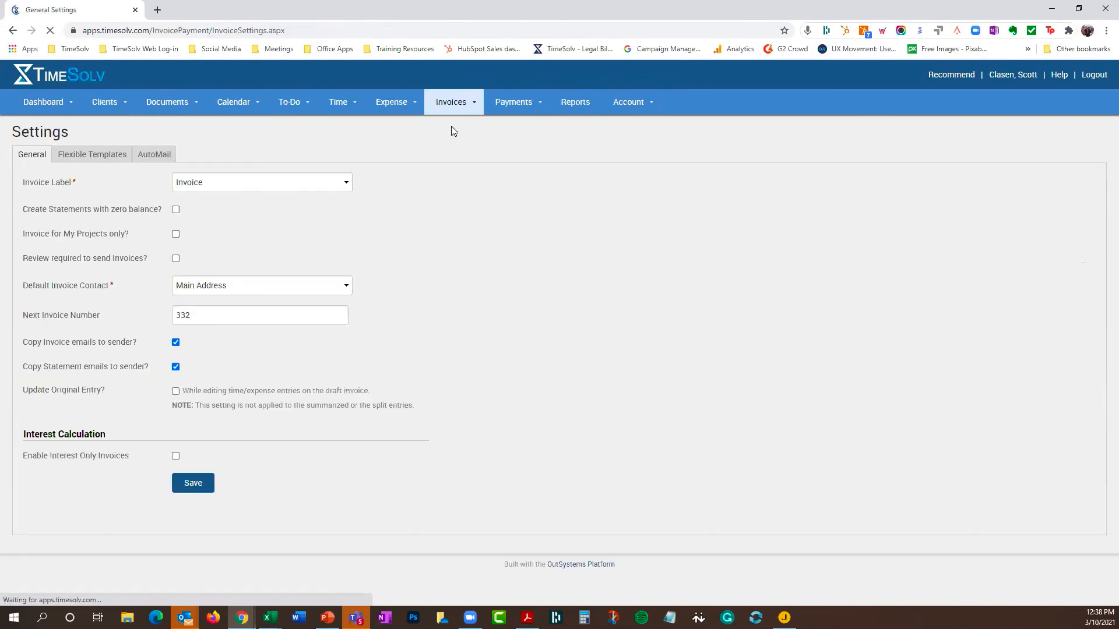
left_click(92, 156)
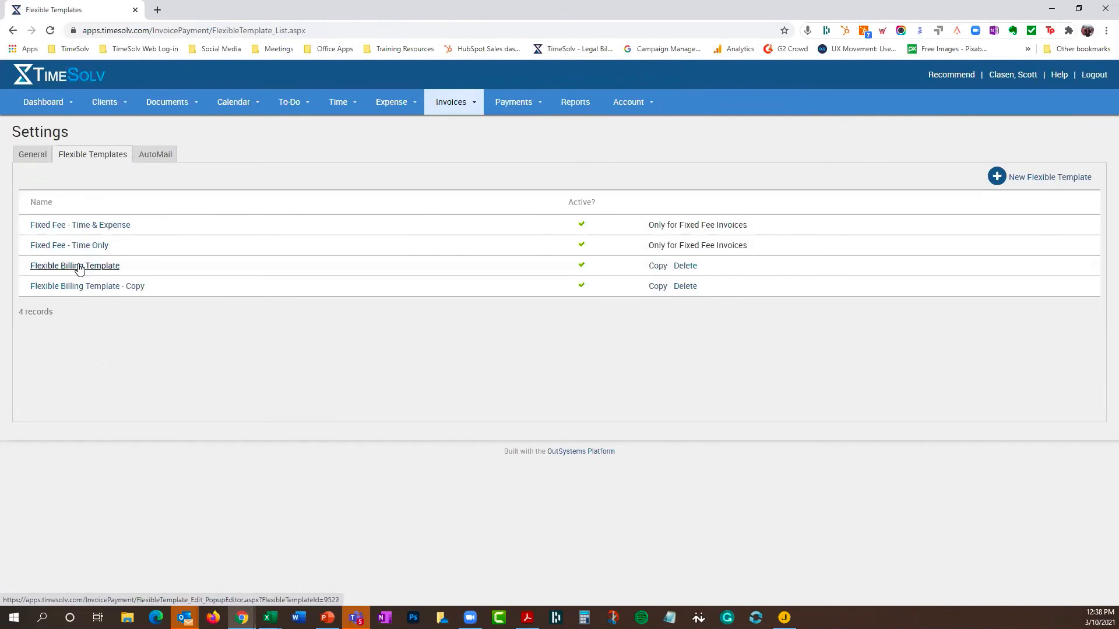
left_click(79, 267)
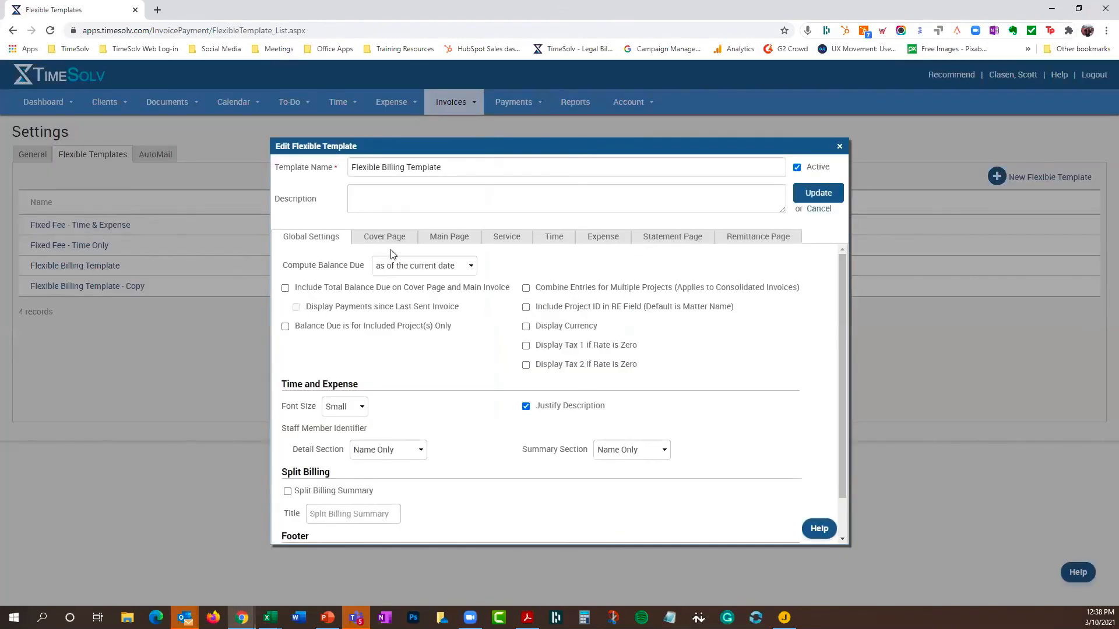
left_click(441, 237)
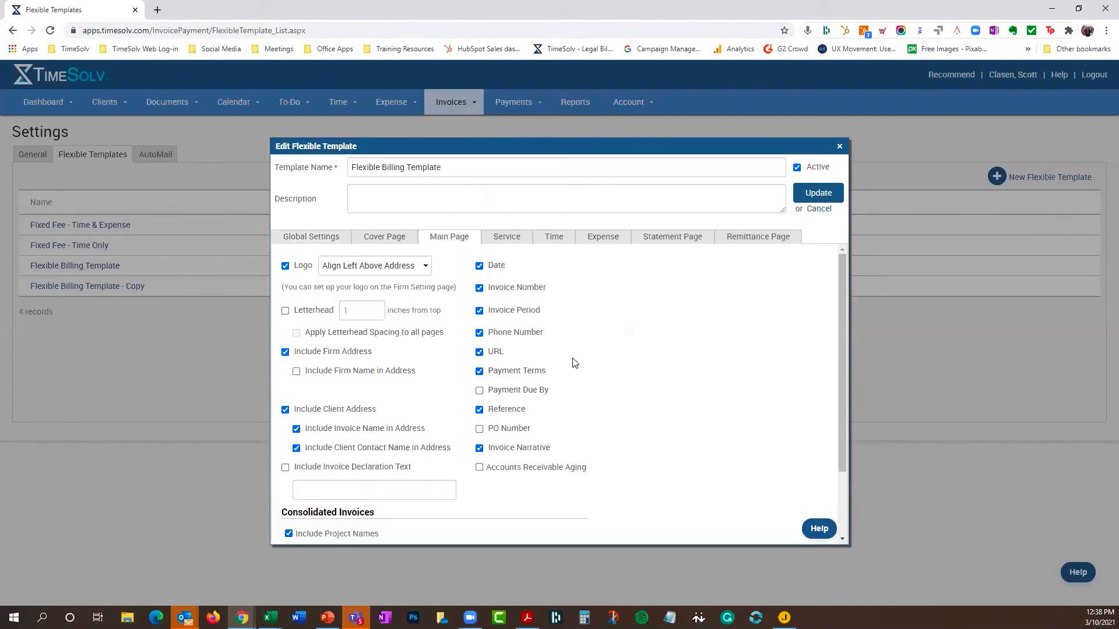
Try enabling the Tax section with Tax 1 and Tax 2 IDs, then turn it off and cancel
scroll(572, 364, "down", 2)
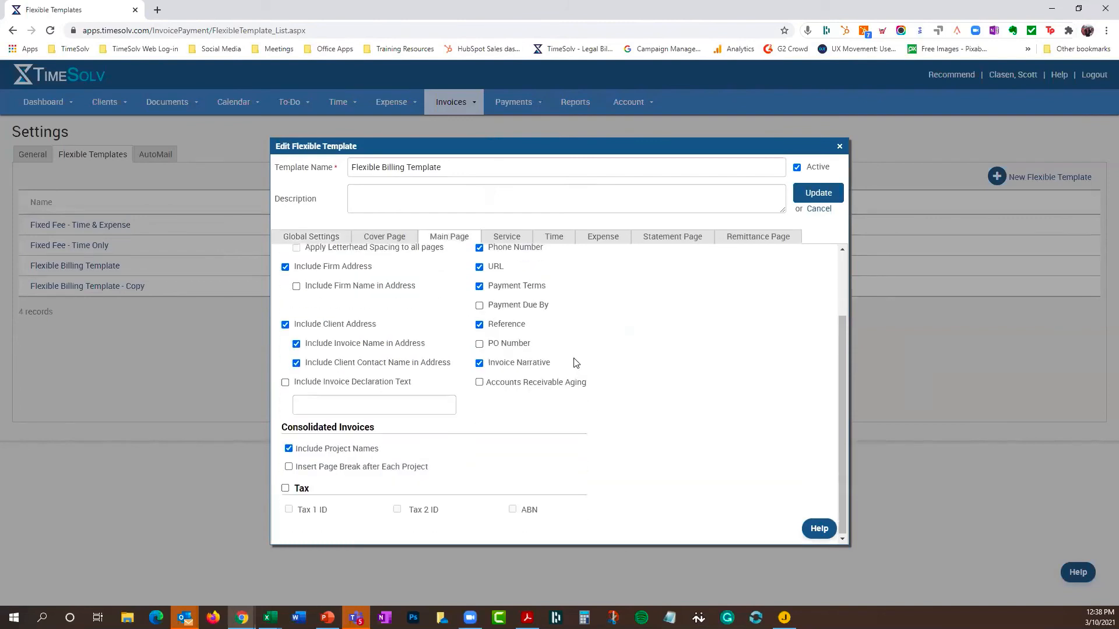
left_click(285, 488)
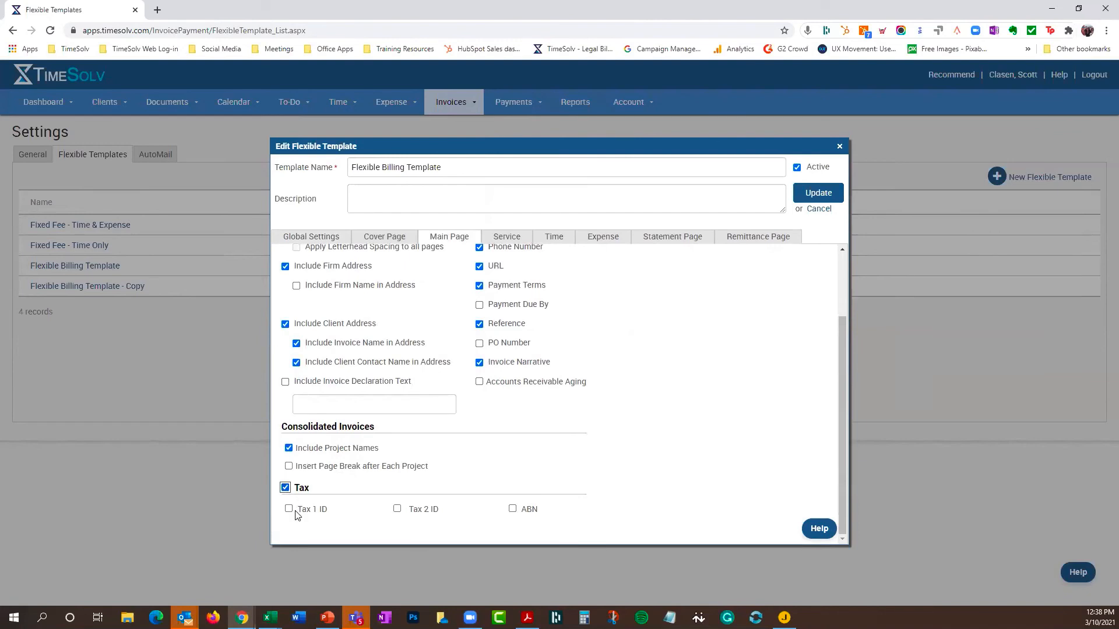
left_click(288, 509)
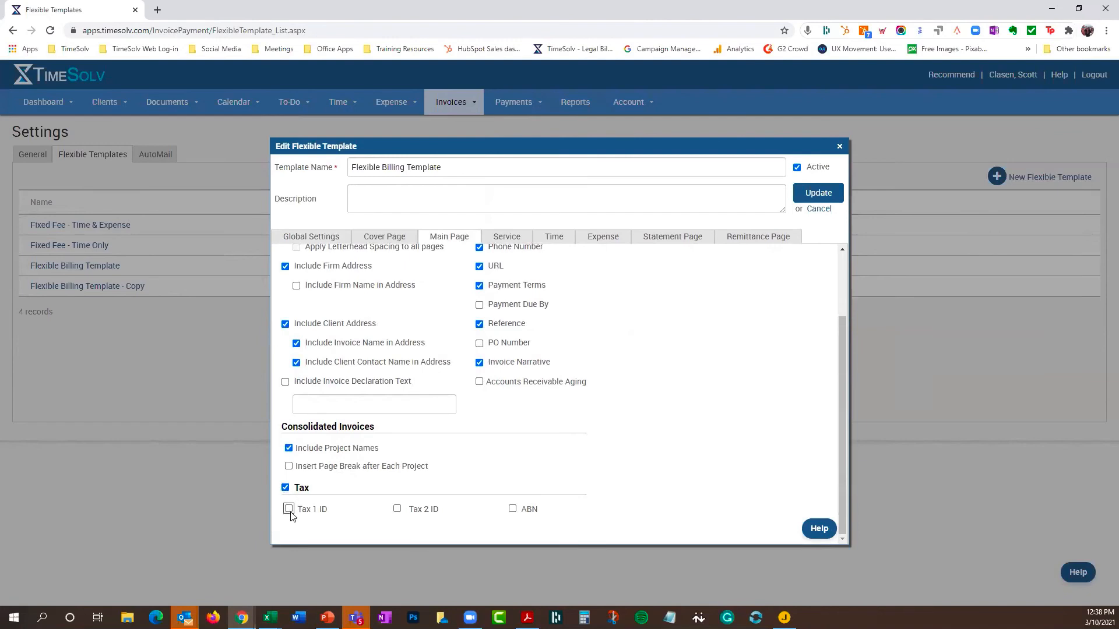
left_click(396, 508)
left_click_drag(523, 509, 539, 511)
left_click(285, 488)
left_click(831, 208)
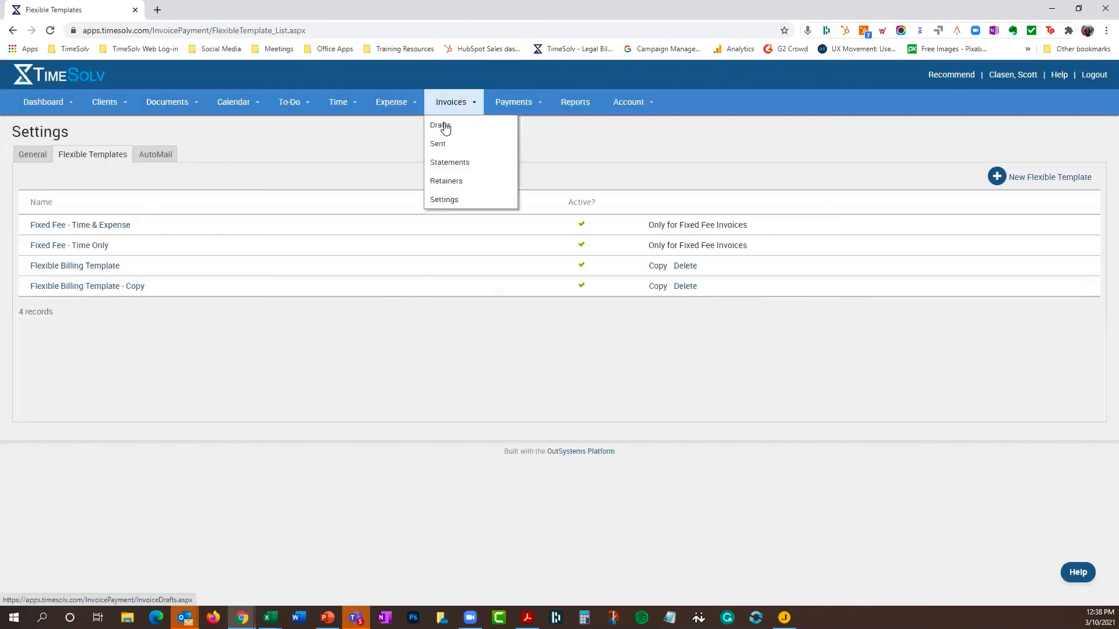
Open the $1,309.26 Armanino LLP draft and review its template's Main Page options, then close
left_click(446, 127)
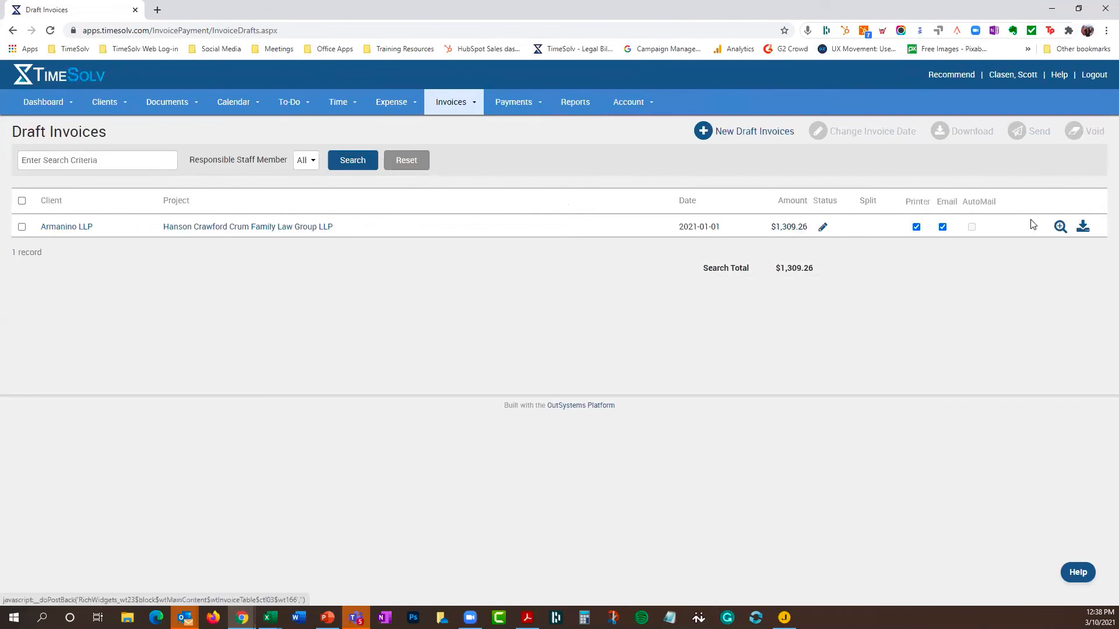
left_click(789, 227)
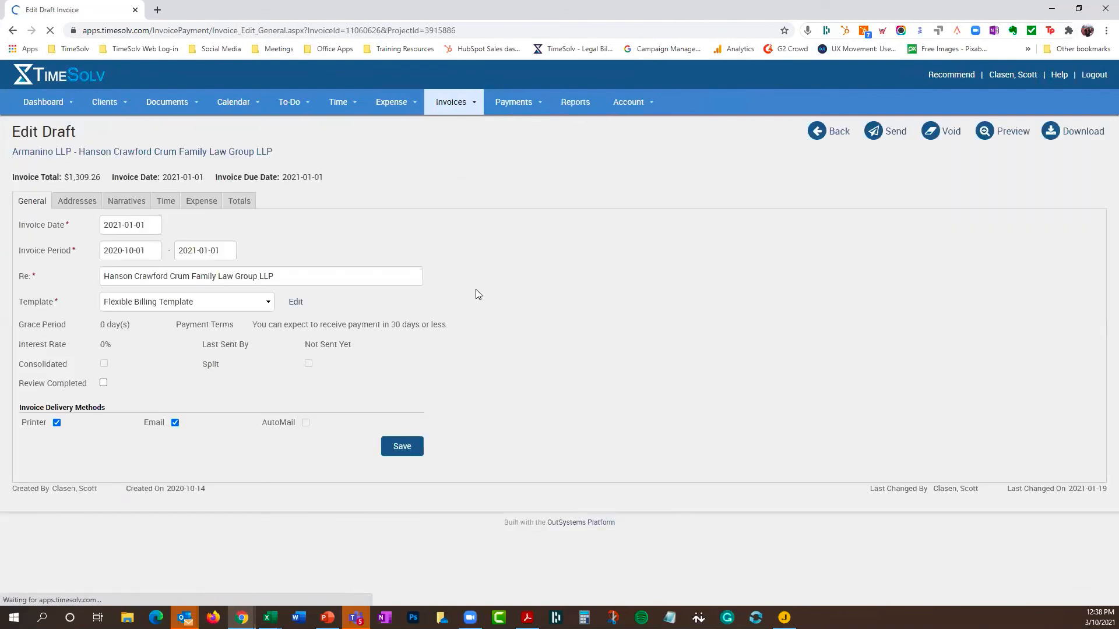
left_click(296, 303)
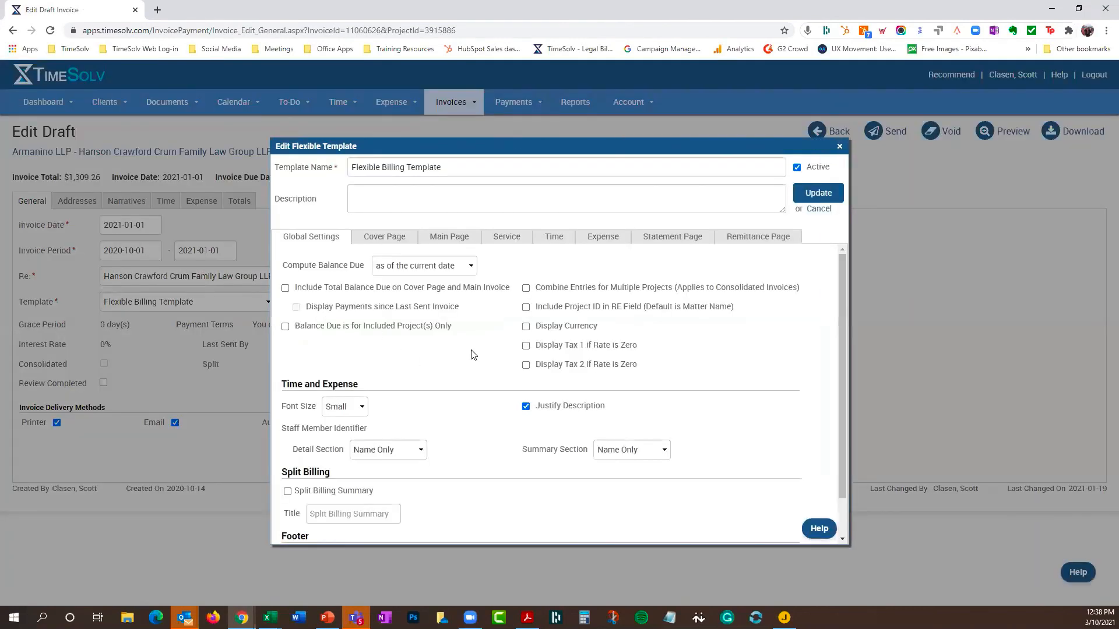
left_click(446, 238)
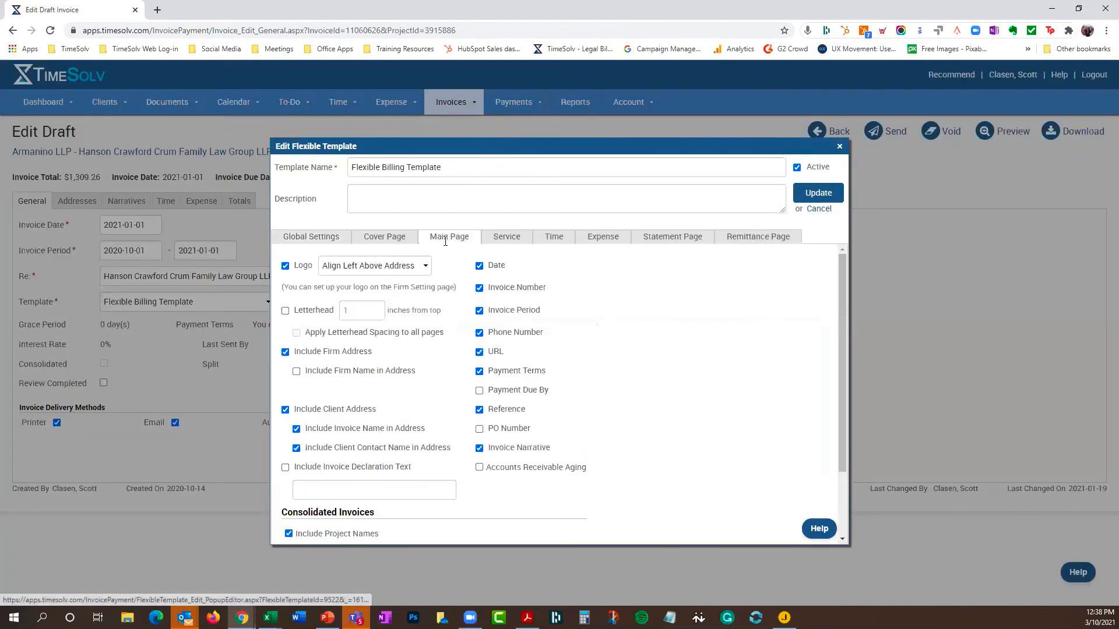
scroll(523, 360, "down", 3)
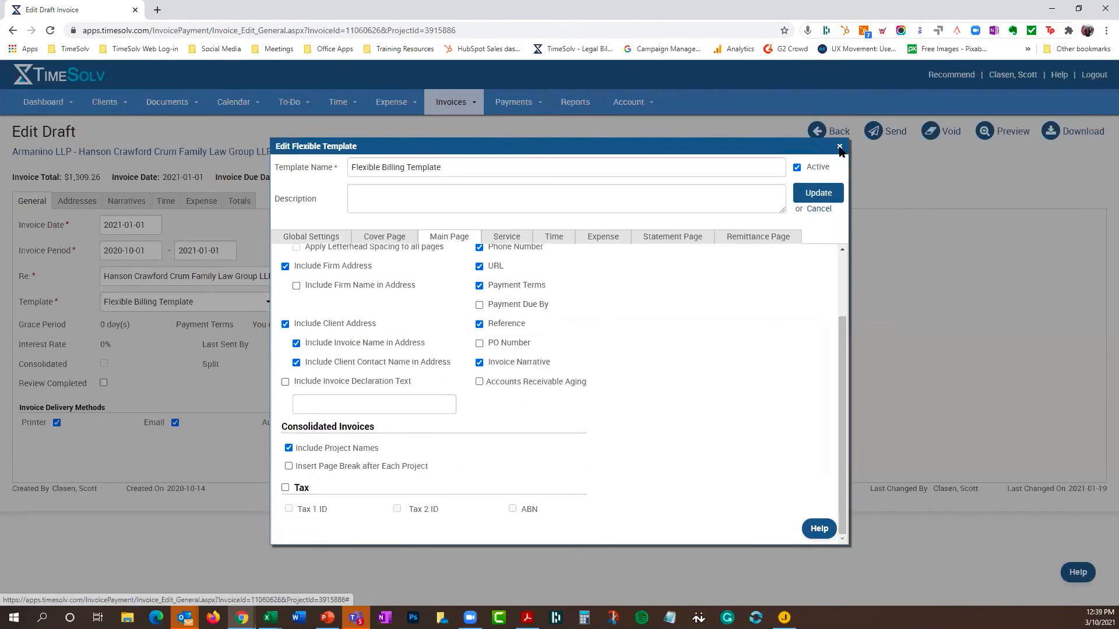
left_click(840, 146)
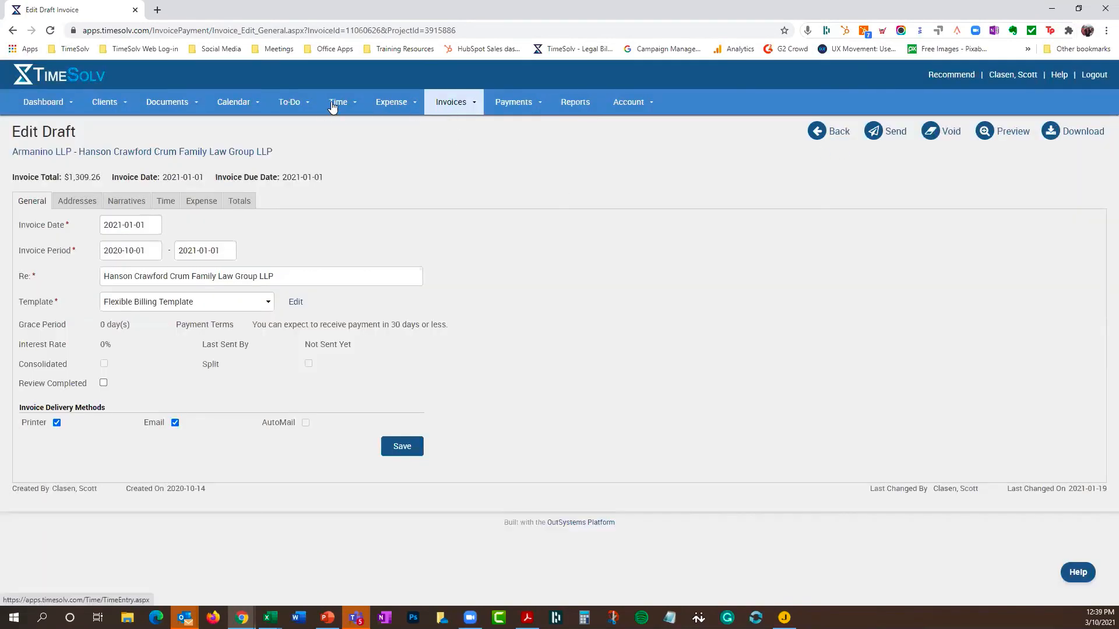
Enter Time Tax 1 Rate 2 and Time Tax 2 Rate 4 in Time Settings and save
mouse_move(338, 104)
left_click(345, 162)
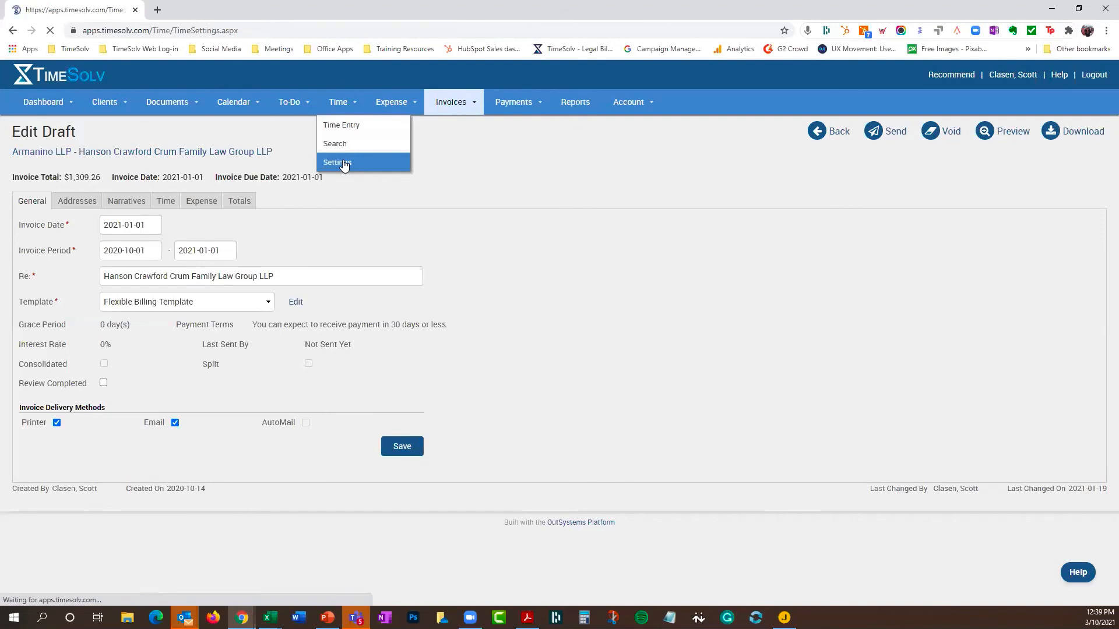
double_click(222, 294)
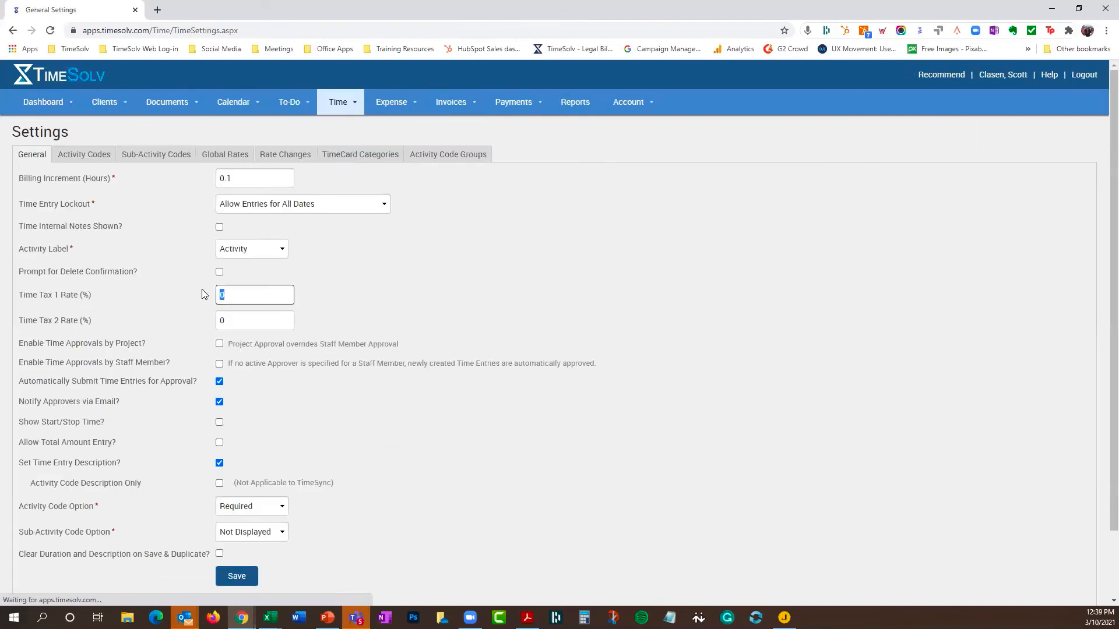
type("2")
left_click(221, 321)
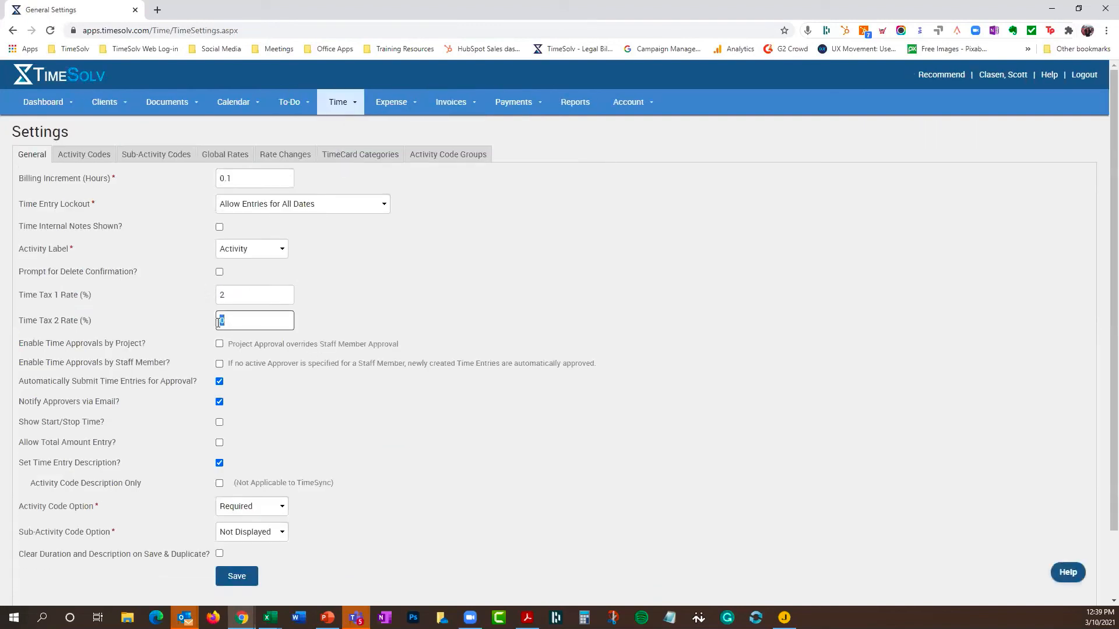
type("4")
left_click(239, 584)
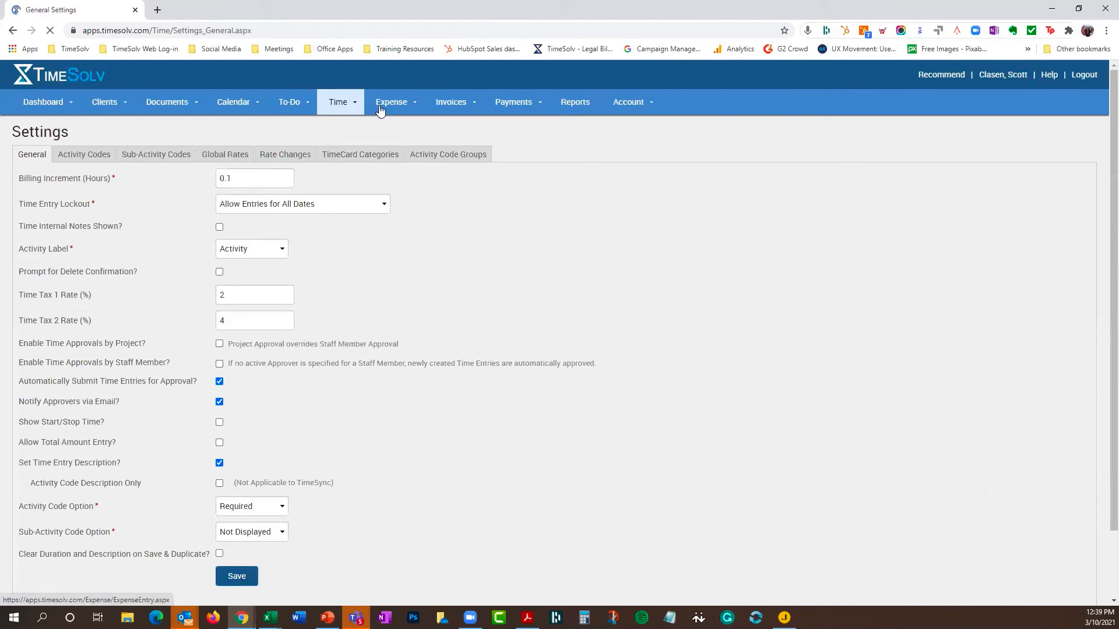
Enter Expense Tax 1 Rate 2 and Tax 2 Rate 4, save, and show the draft invoices
mouse_move(380, 109)
left_click(390, 183)
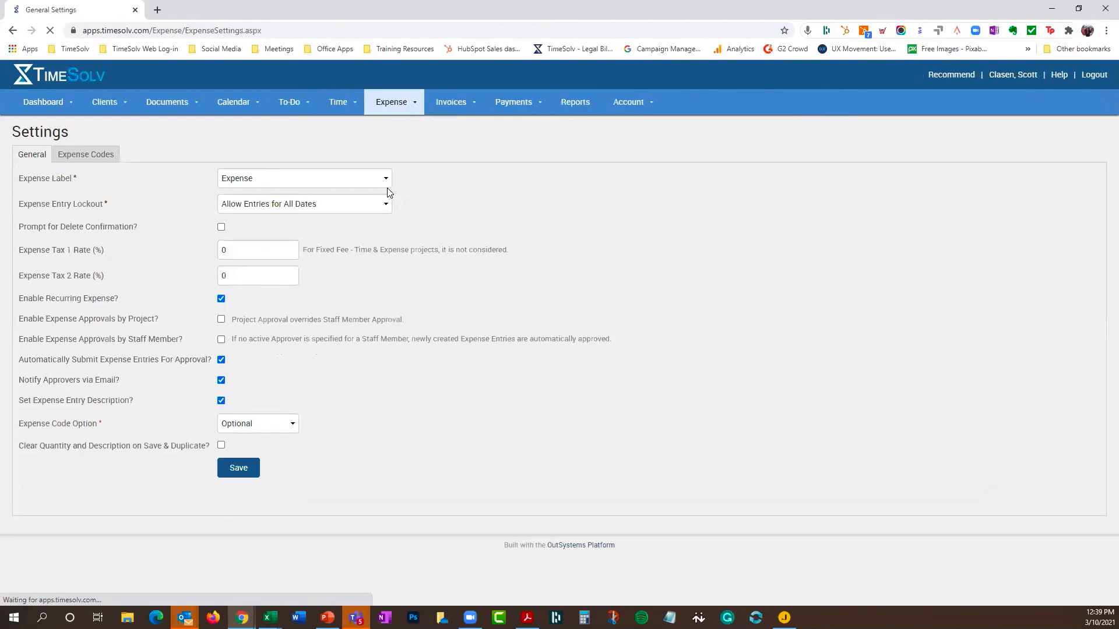
double_click(224, 247)
type("2")
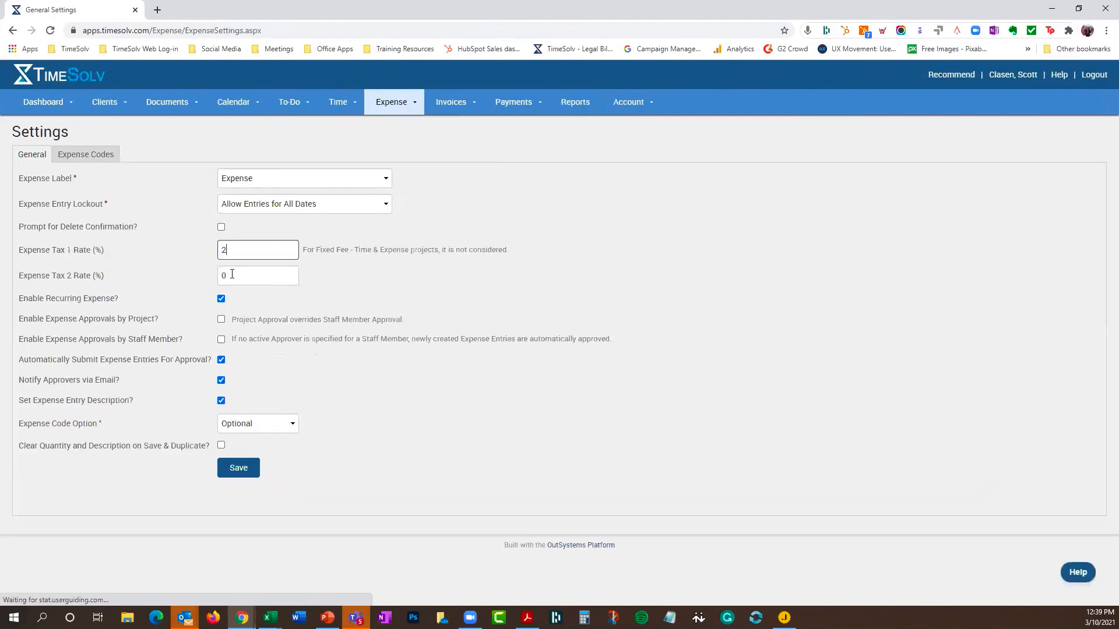
key("Tab")
type("4")
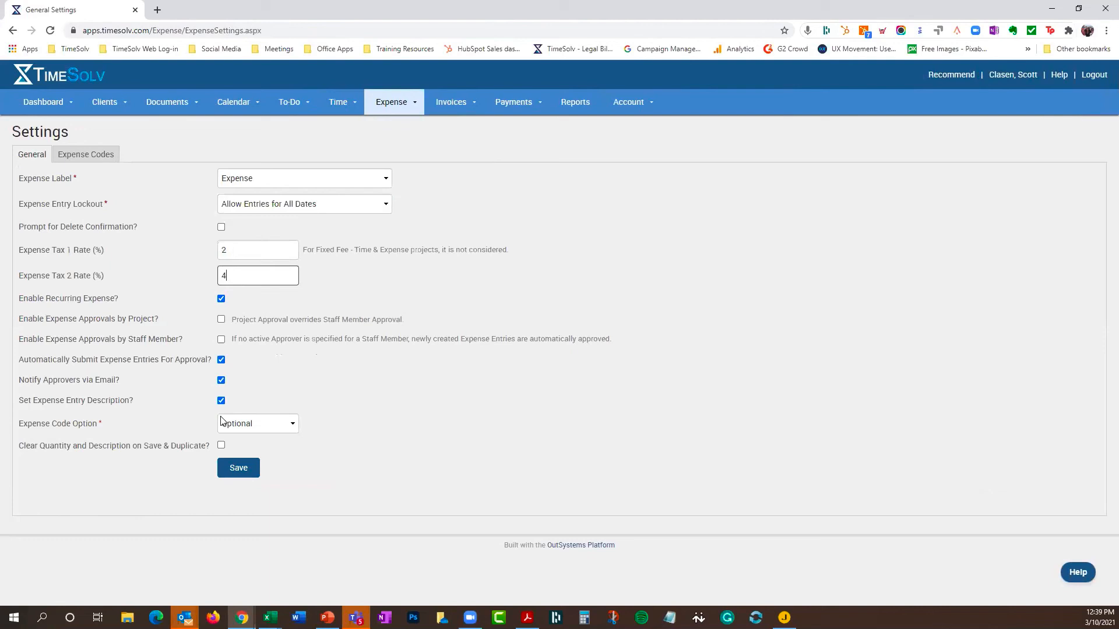
left_click(228, 464)
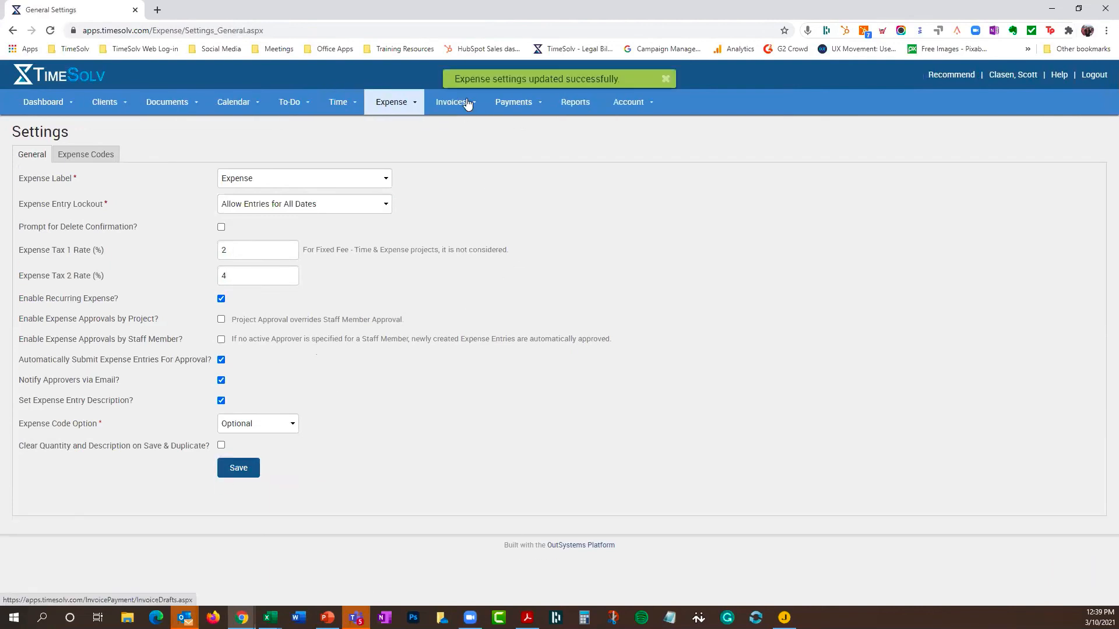
mouse_move(468, 104)
left_click(447, 127)
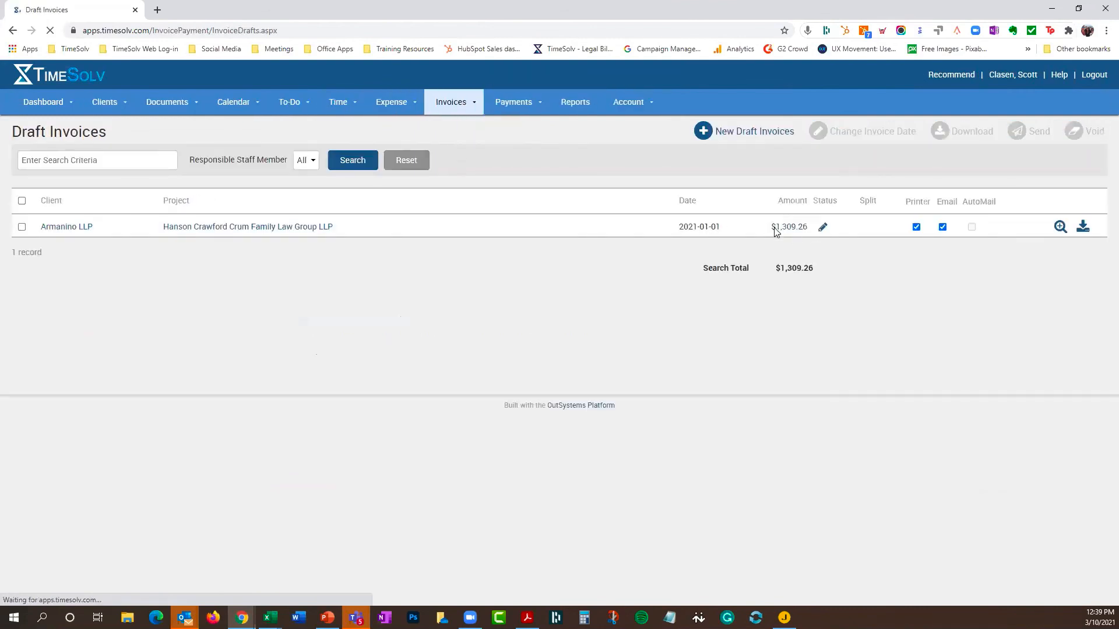
Enable Tax, Tax 1 ID and Tax 2 ID in the $1,309.26 draft's template, then preview it
left_click(795, 238)
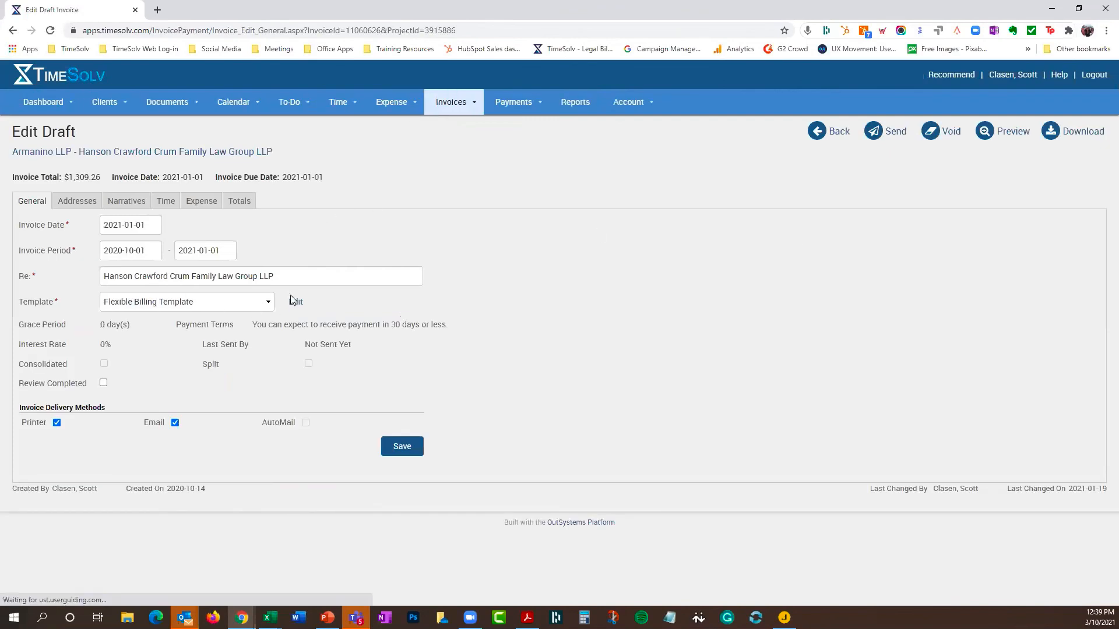
left_click(293, 301)
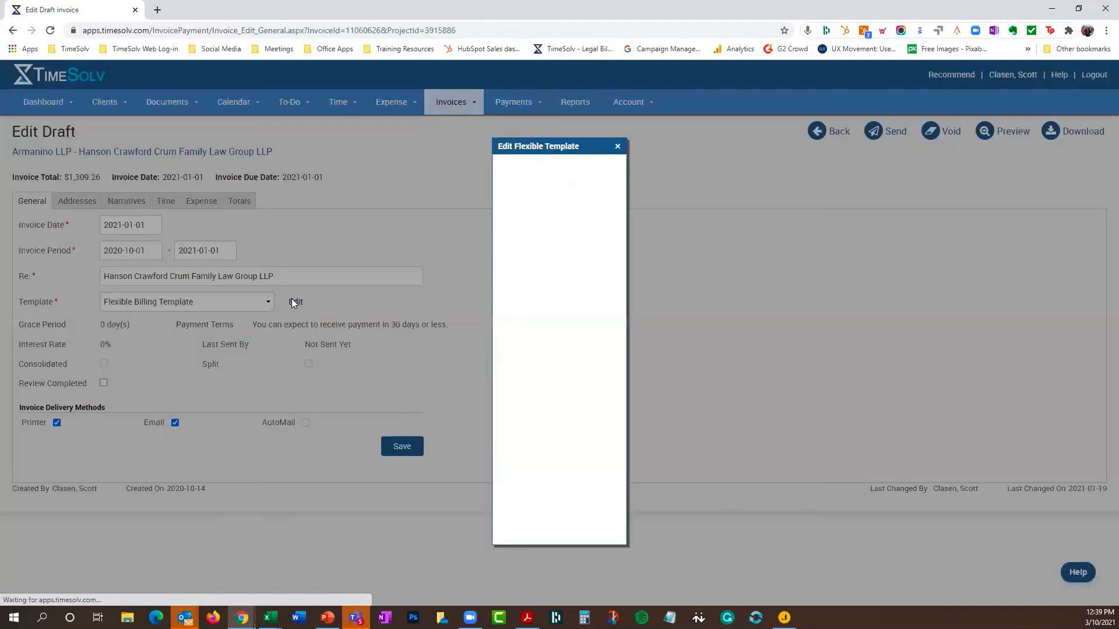
left_click(457, 243)
scroll(287, 488, "down", 3)
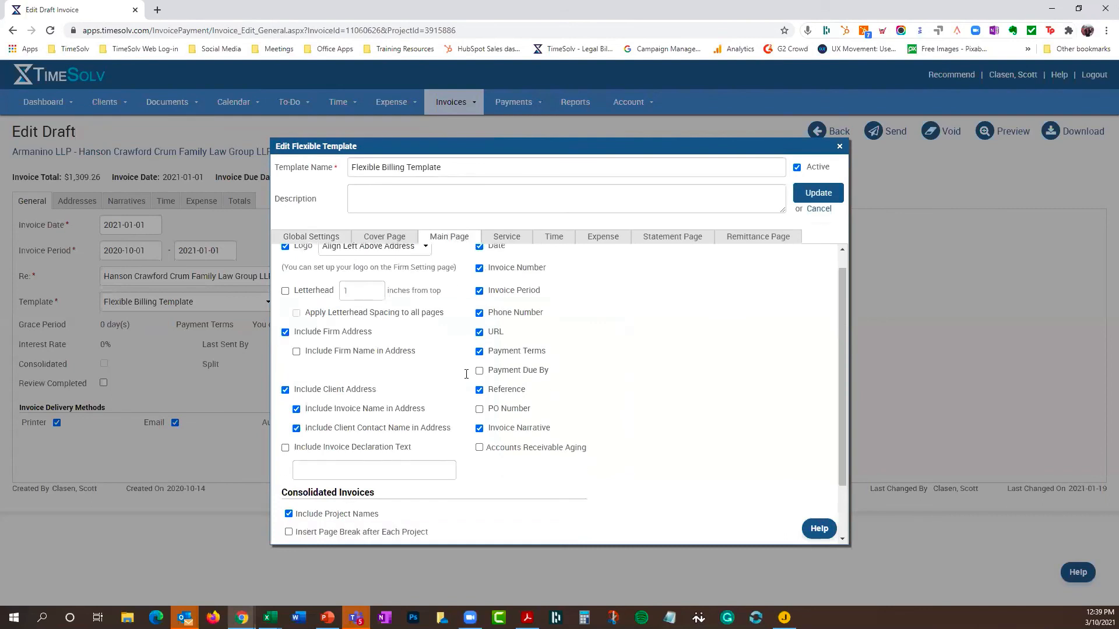
left_click(285, 487)
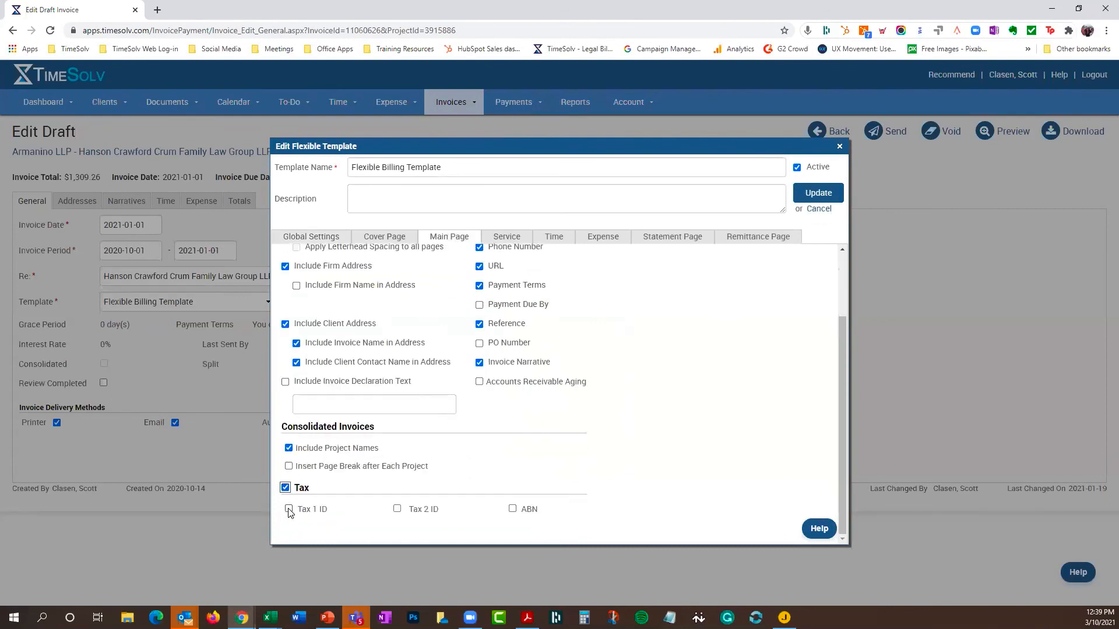
left_click(288, 509)
left_click(398, 509)
left_click(812, 194)
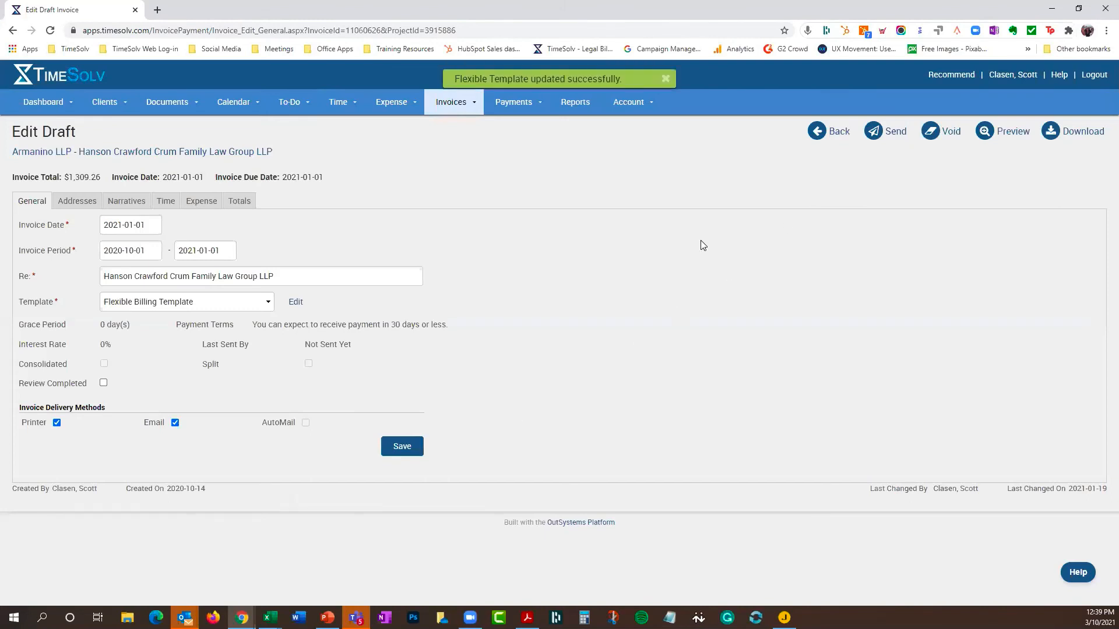
left_click(1014, 133)
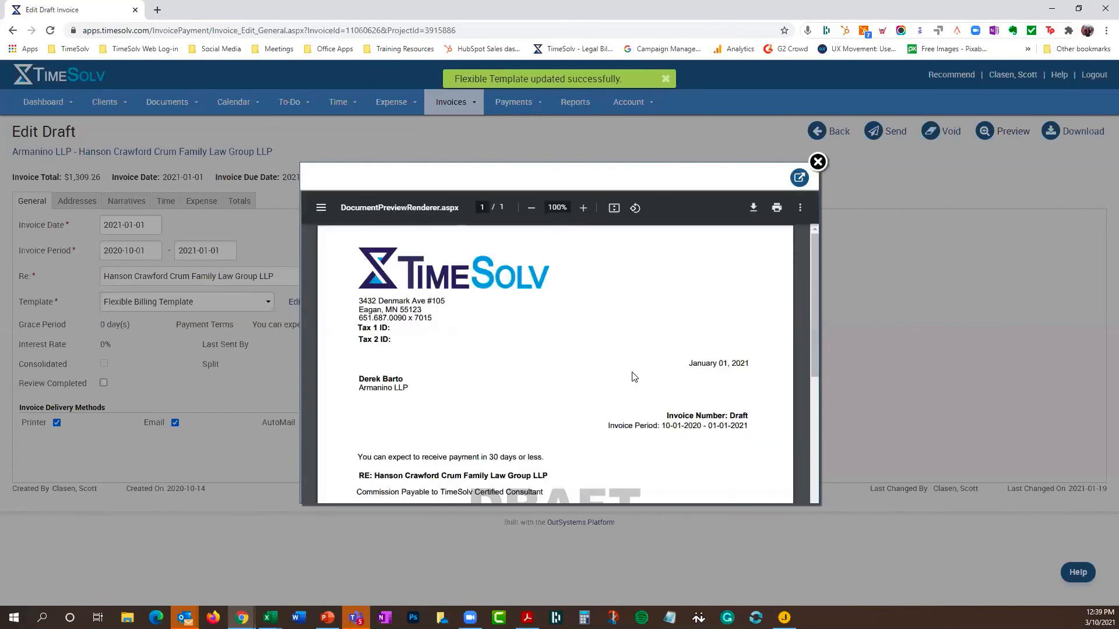
scroll(594, 349, "down", 5)
scroll(594, 349, "down", 3)
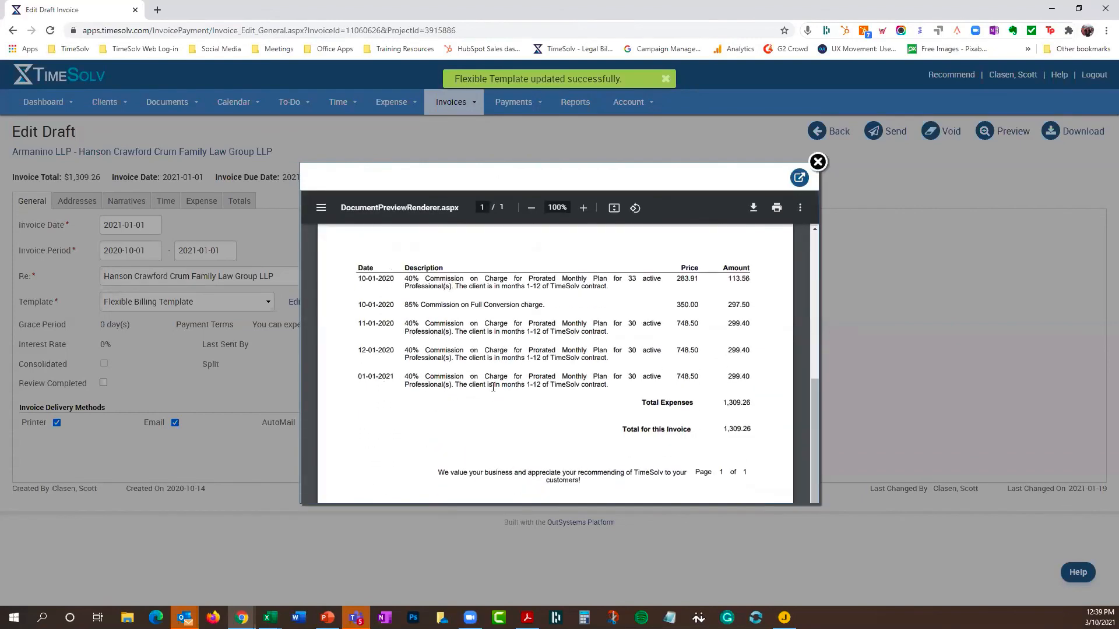
scroll(552, 404, "up", 10)
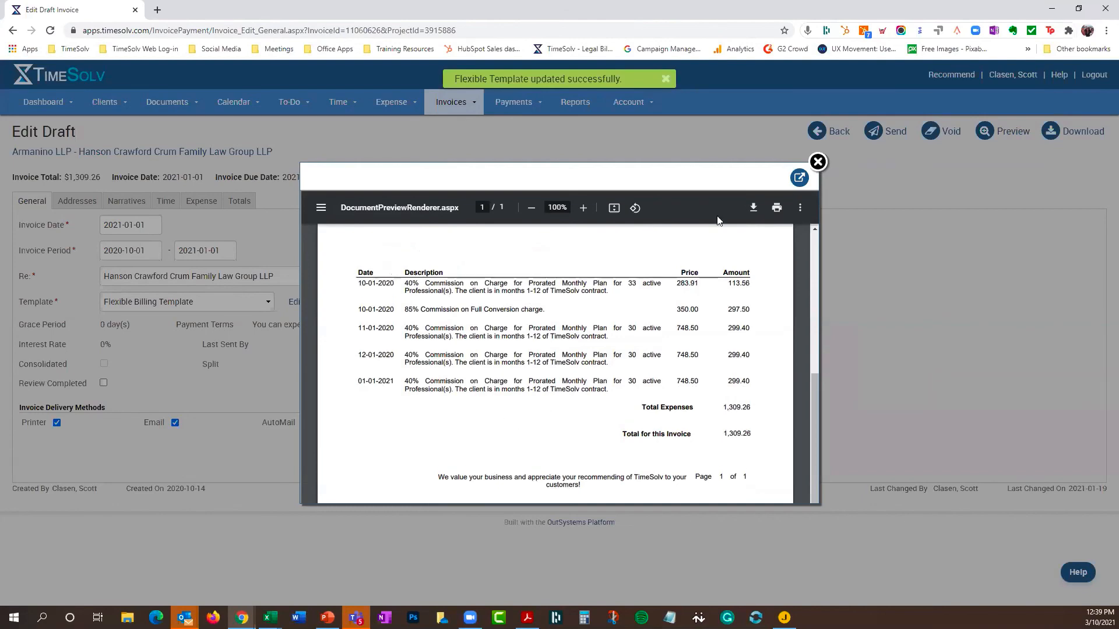
left_click(818, 162)
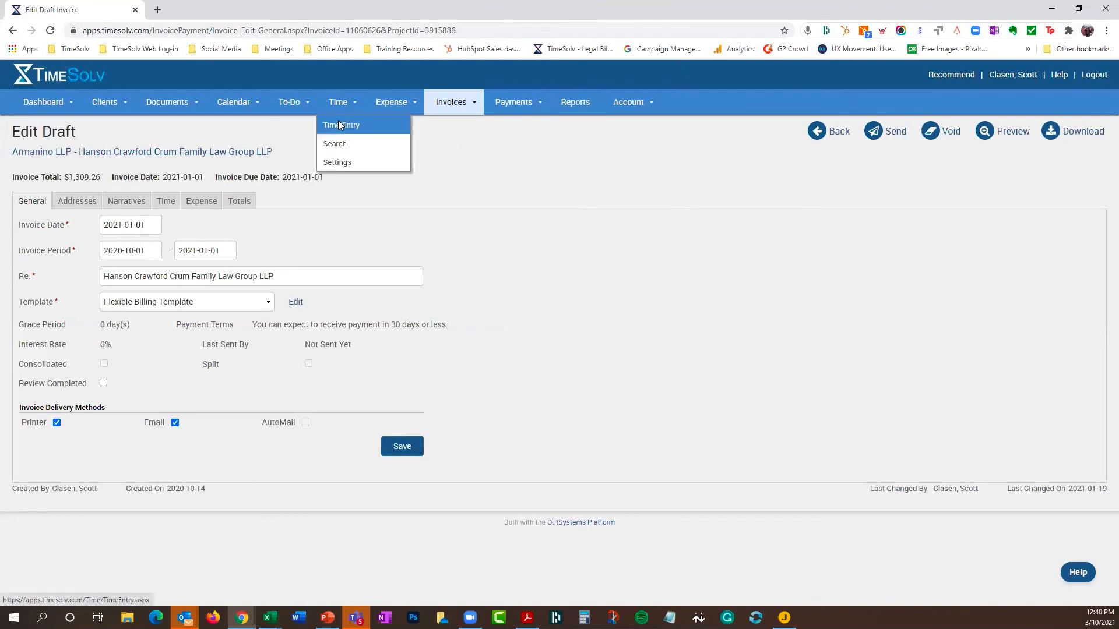
Open the Time Entry page, then bring up the presentation's slide 3, 'Questions?'
left_click(340, 124)
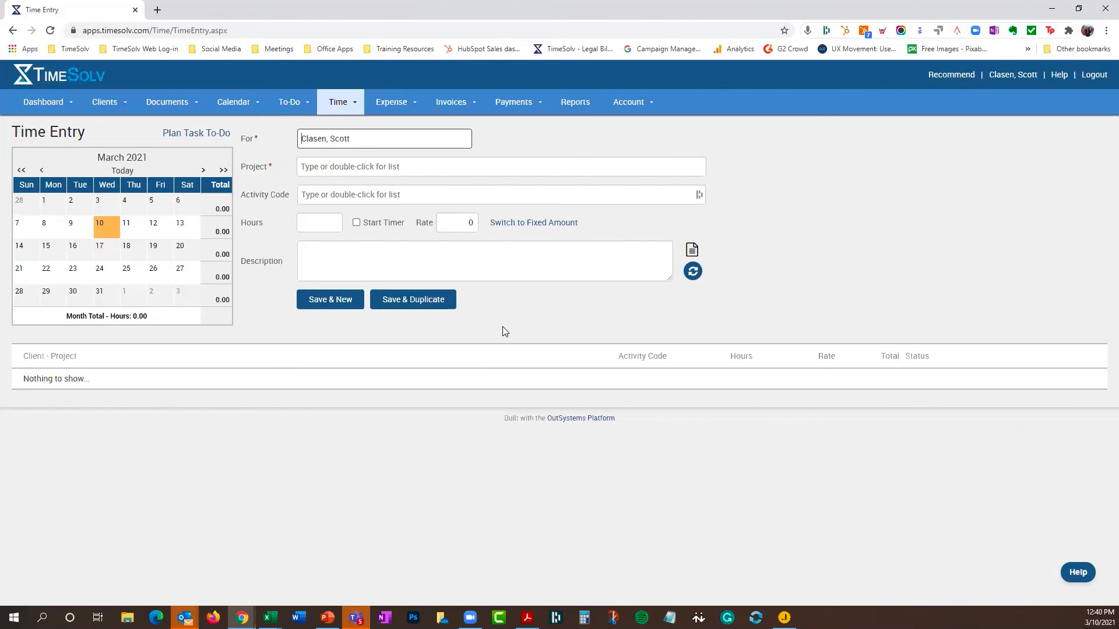
left_click(328, 618)
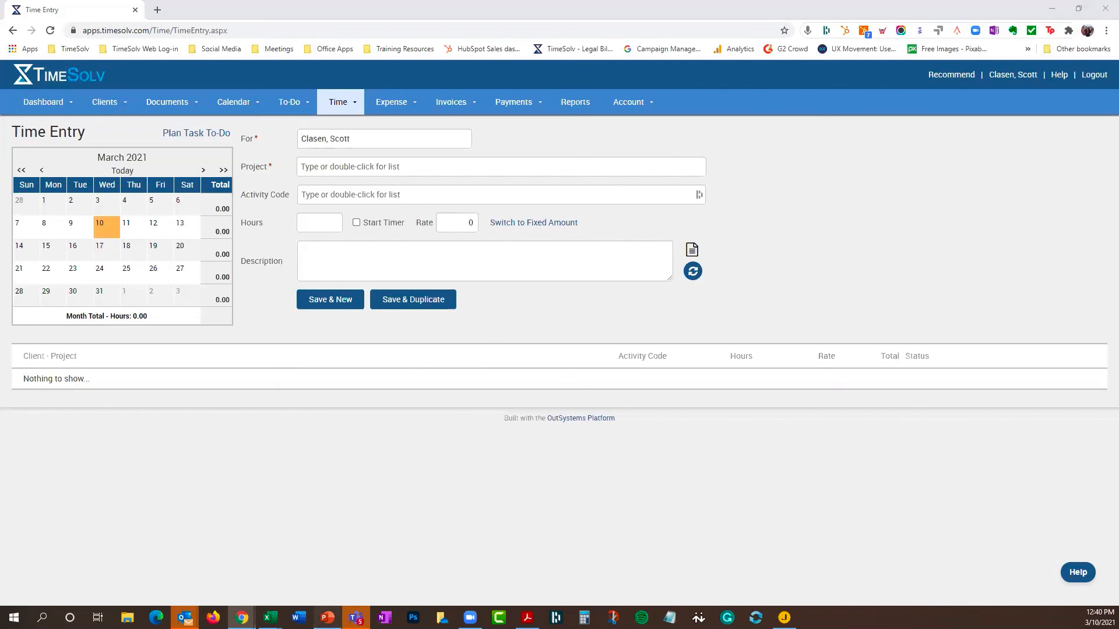
left_click(26, 200)
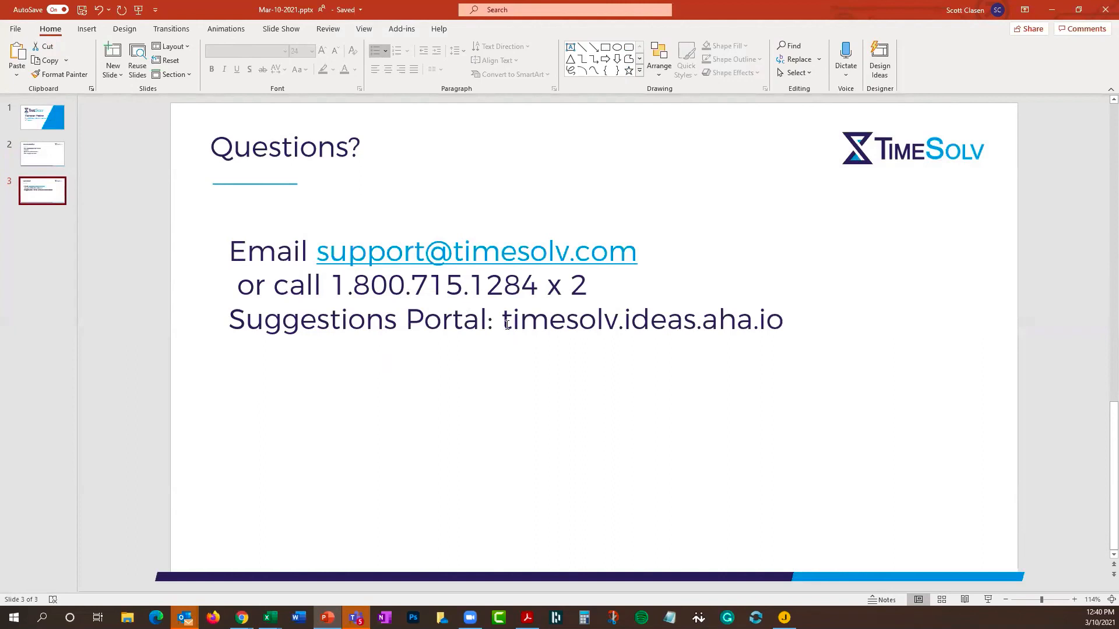
Copy timesolv.ideas.aha.io from the slide and return to the TimeSolv Time Entry window
left_click_drag(504, 314, 774, 315)
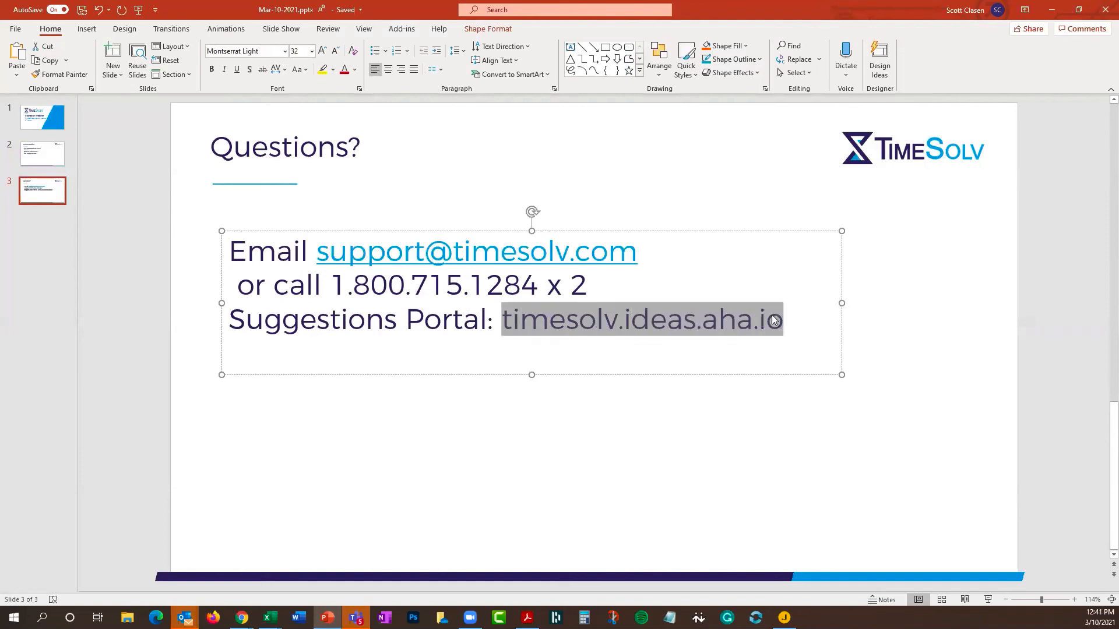
left_click(693, 325)
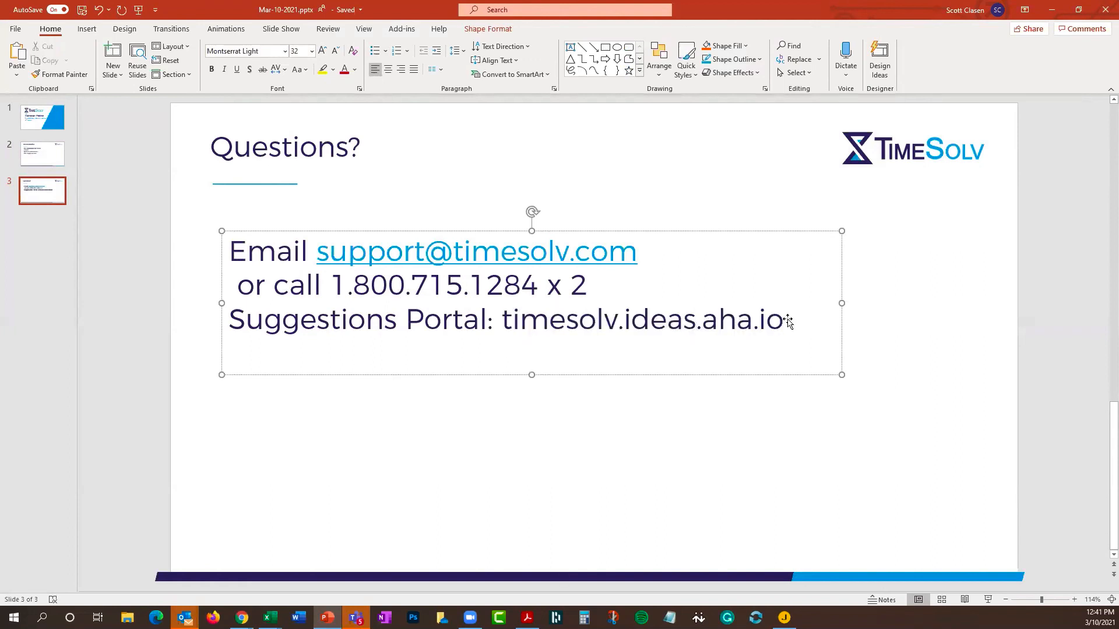
left_click_drag(785, 320, 542, 321)
key("ctrl+c")
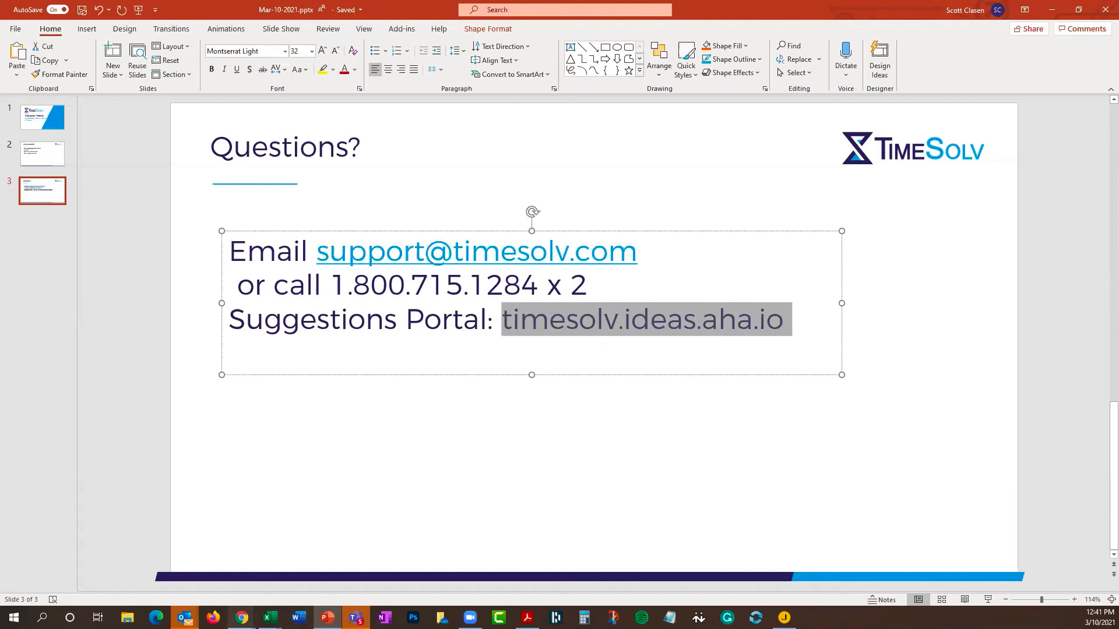
mouse_move(242, 618)
left_click(256, 574)
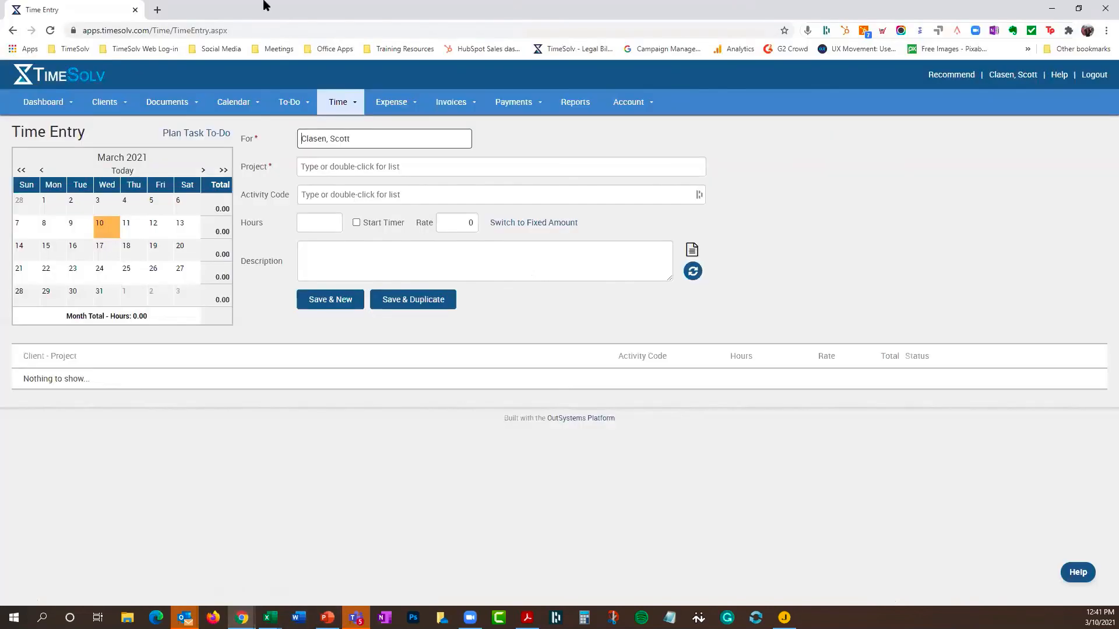
Load timesolv.ideas.aha.io in a new tab, browse trending requests, then return to Time Entry
left_click(159, 11)
key("ctrl+v")
key("Return")
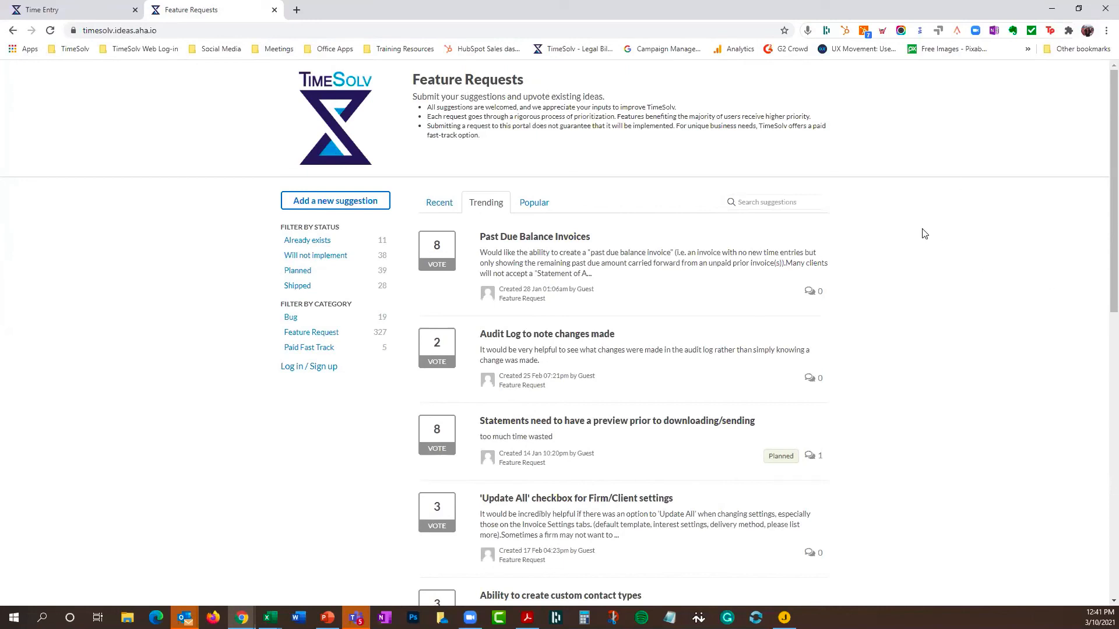
left_click(752, 197)
left_click(938, 286)
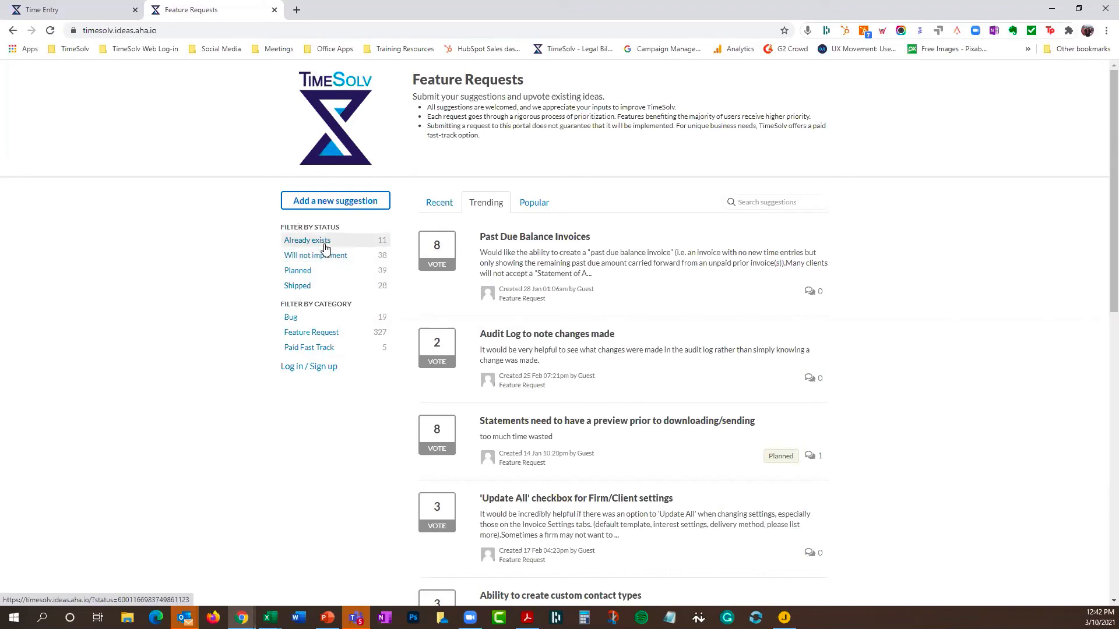
left_click(97, 7)
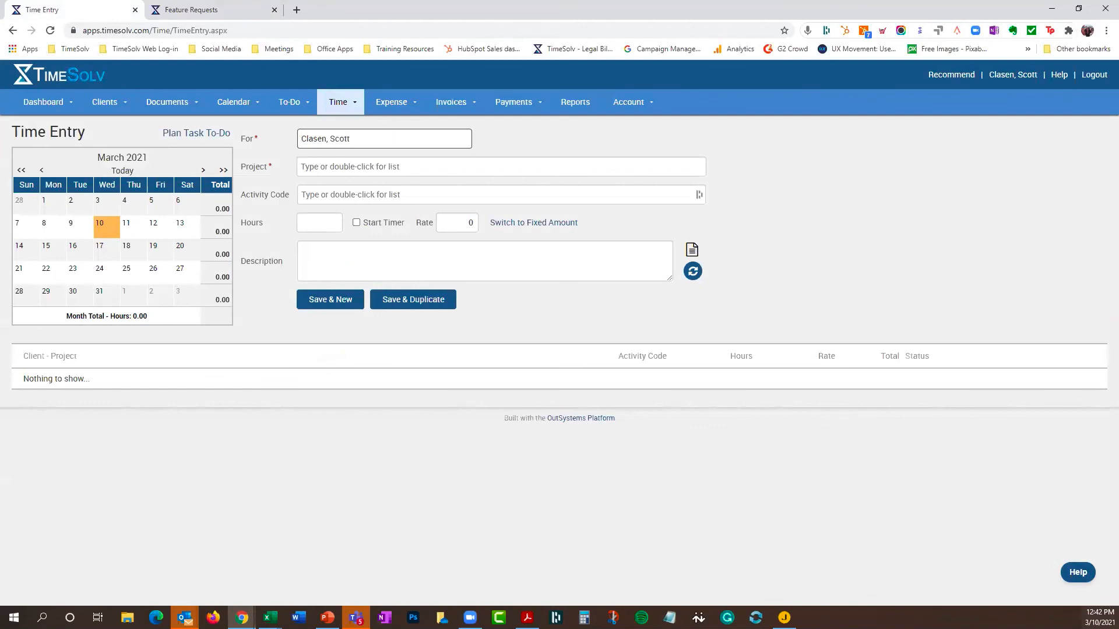
left_click(1100, 618)
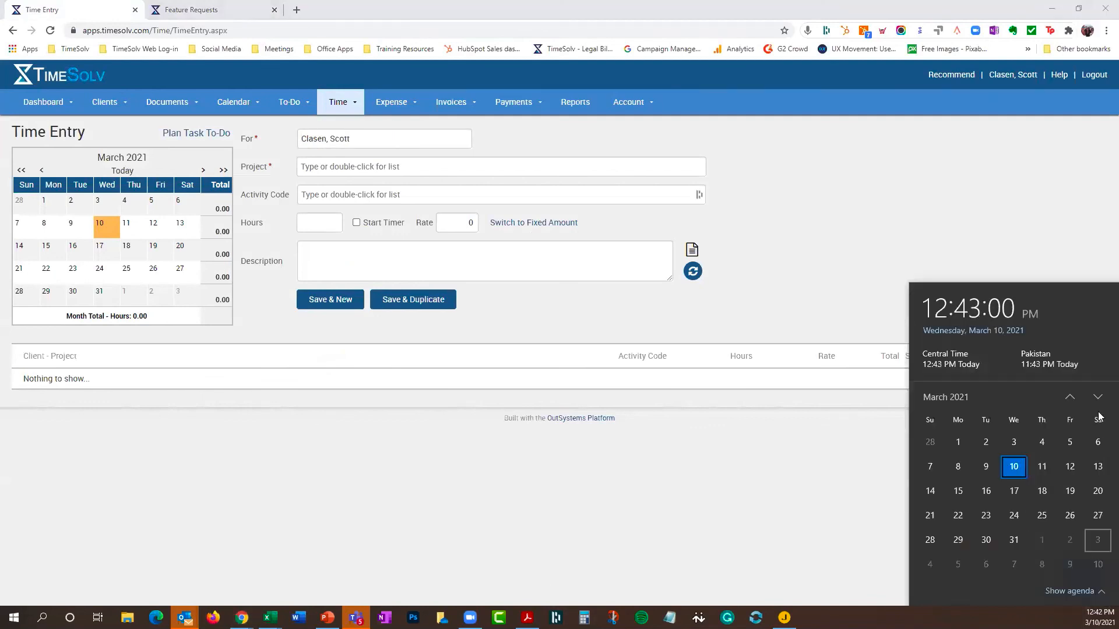
left_click(1098, 398)
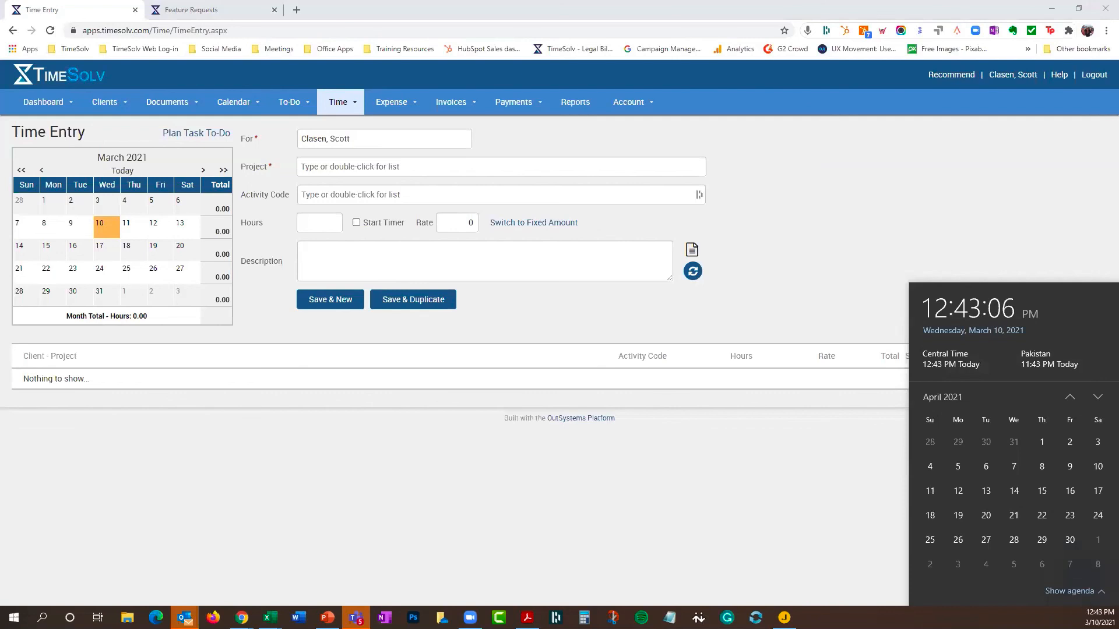
left_click(1099, 617)
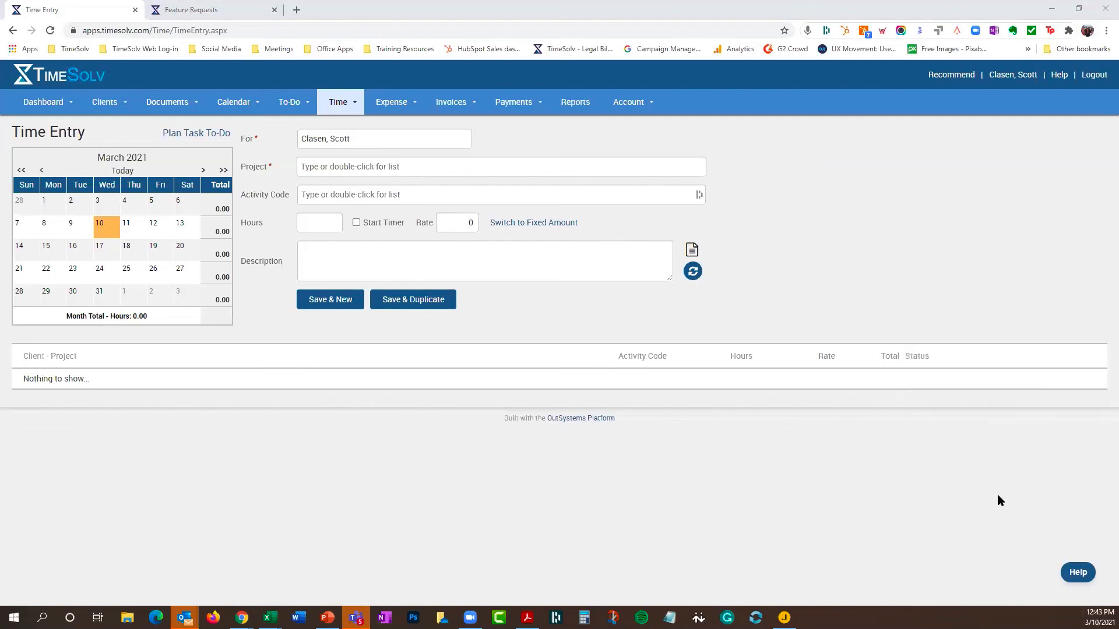